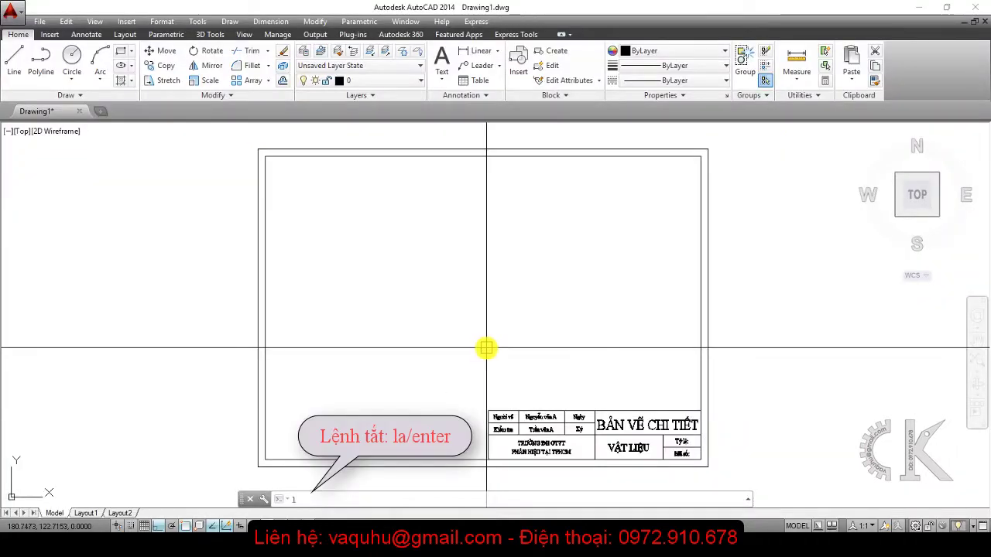
Step: Open the Layer Properties Manager with the LA command
type("a")
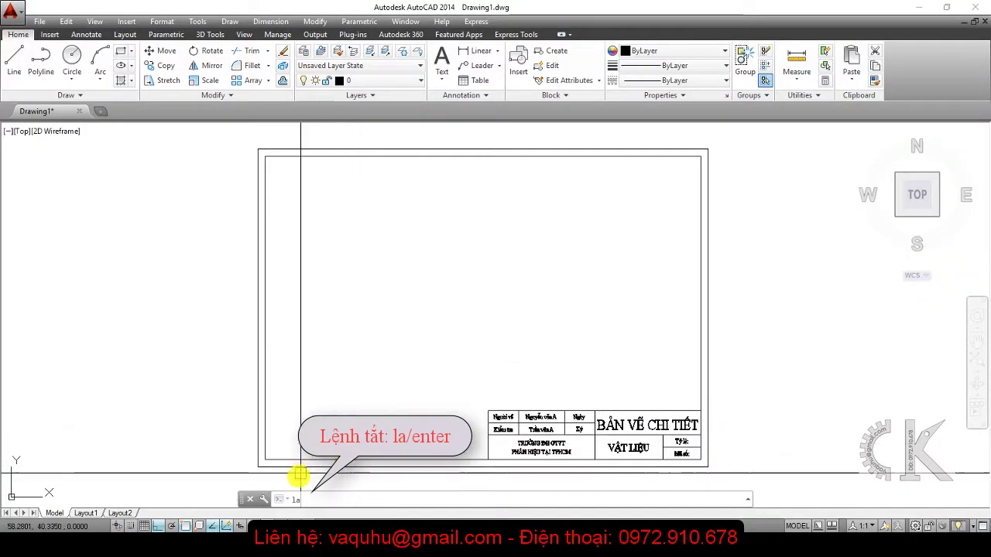
key("Return")
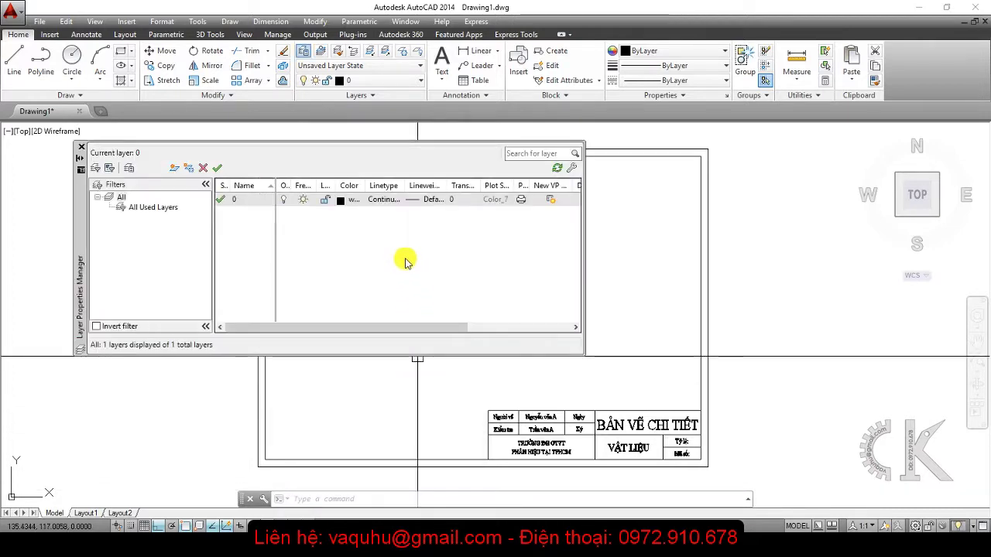
Step: Add a layer named '0.5' with a 0.50 mm lineweight next to layer 0
left_click_drag(81, 221, 243, 218)
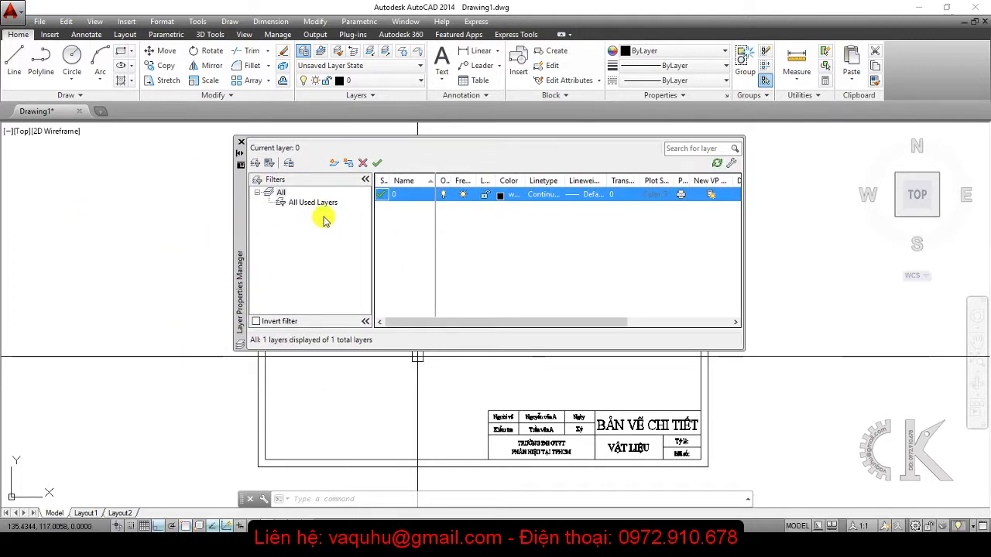
left_click(334, 164)
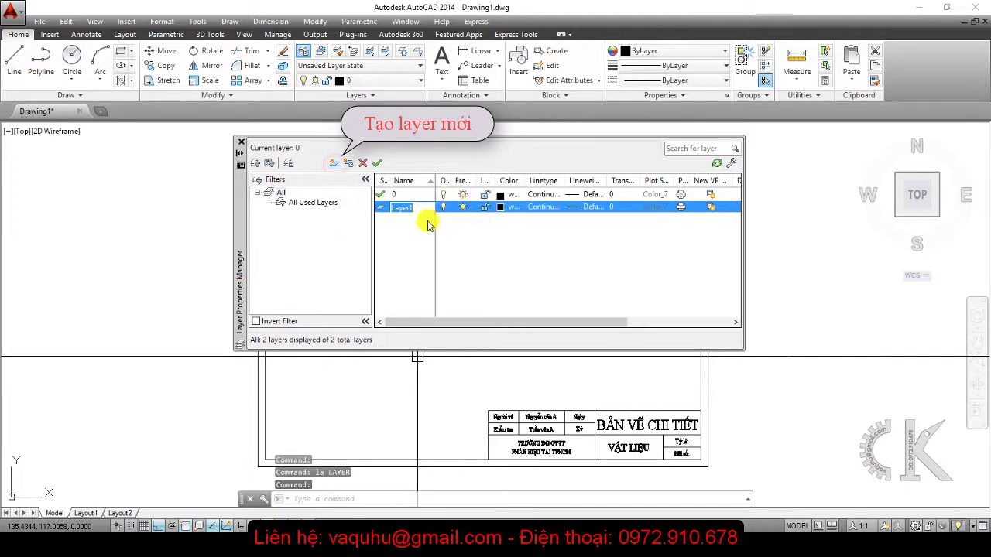
type("0")
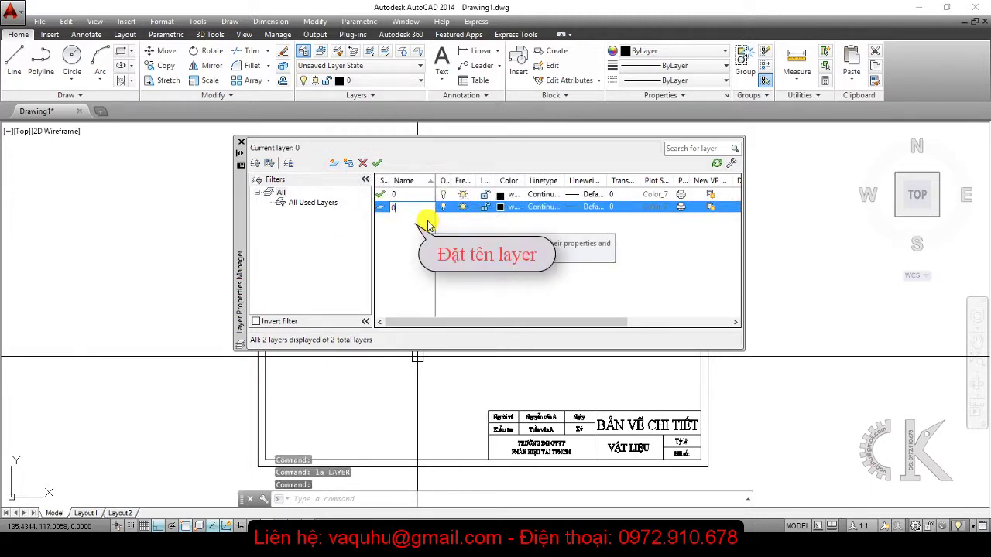
type(".5")
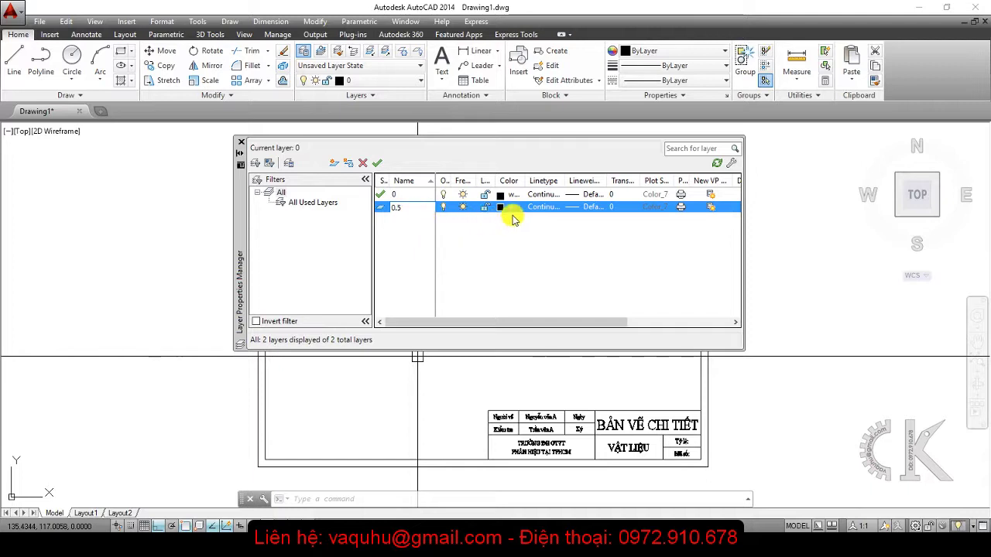
left_click(587, 208)
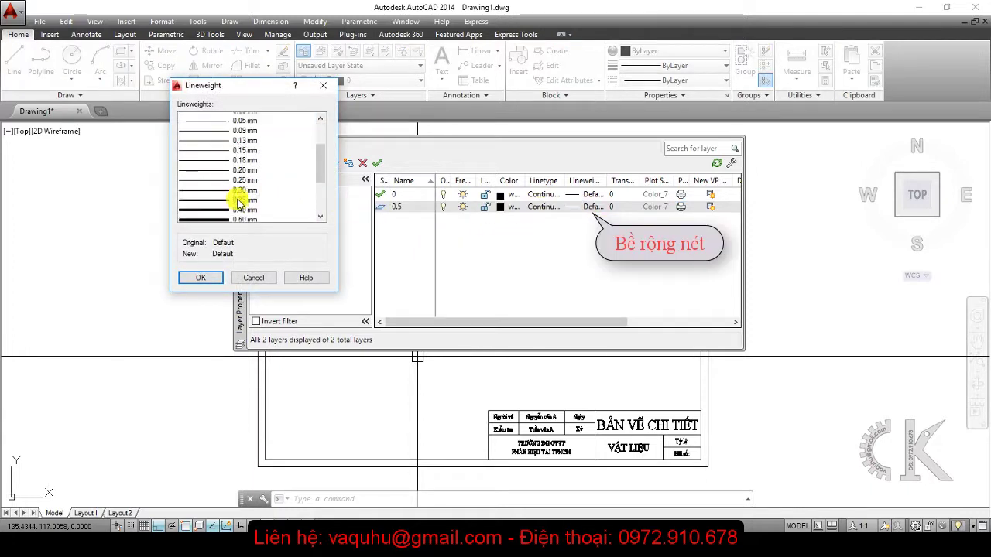
scroll(239, 203, "down", 2)
left_click(242, 177)
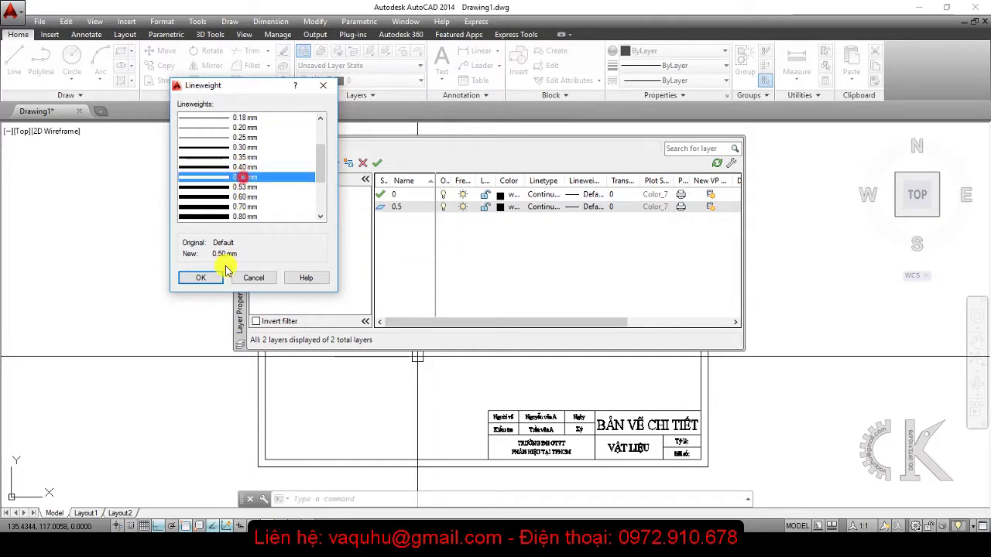
left_click(203, 277)
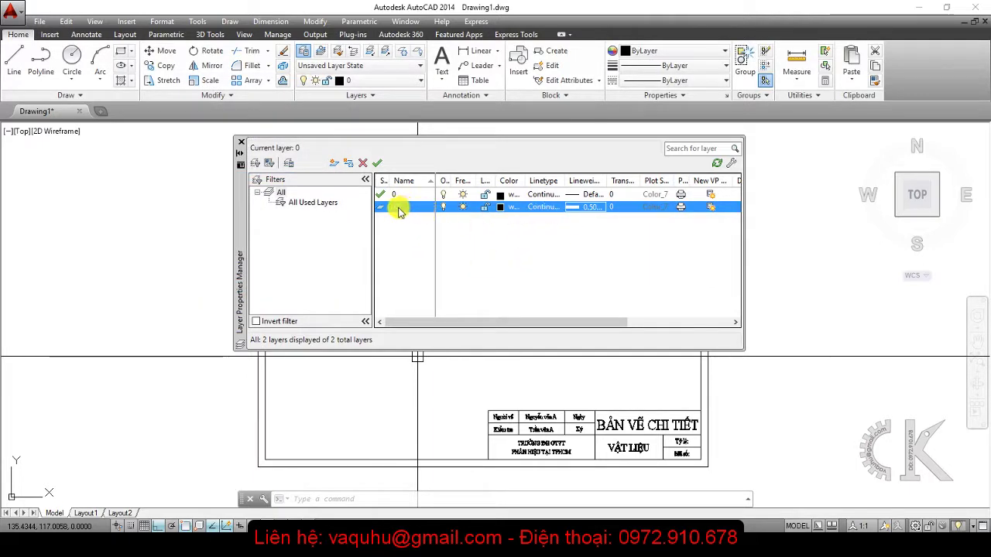
Step: Rename layer '0.5' to 'duong co ban'
right_click(399, 211)
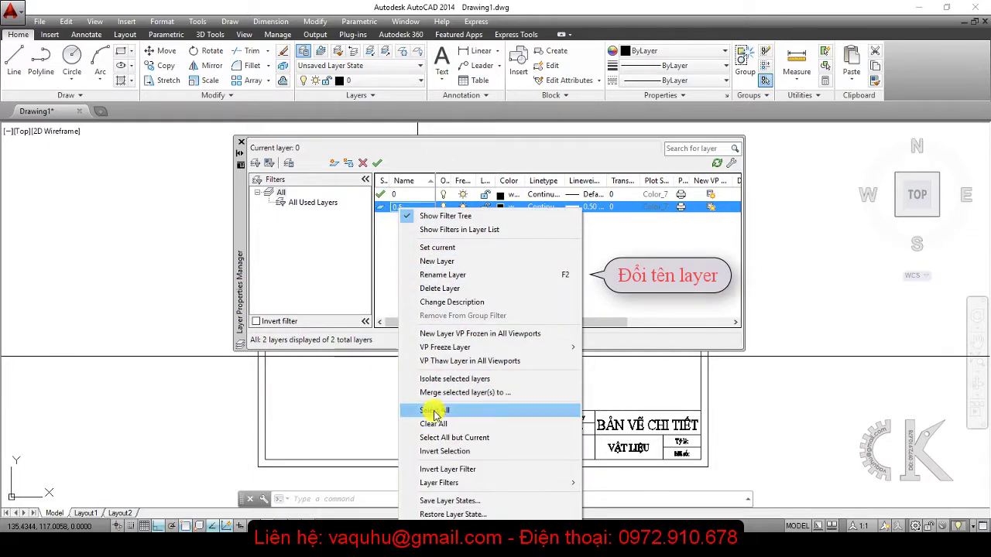
left_click(435, 276)
type("du")
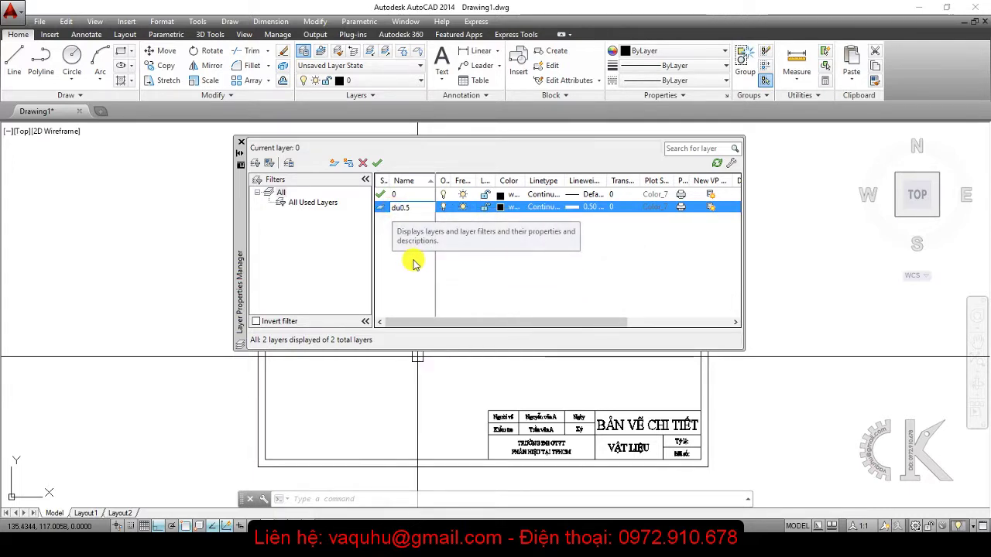
type("uong co ban")
key("Return")
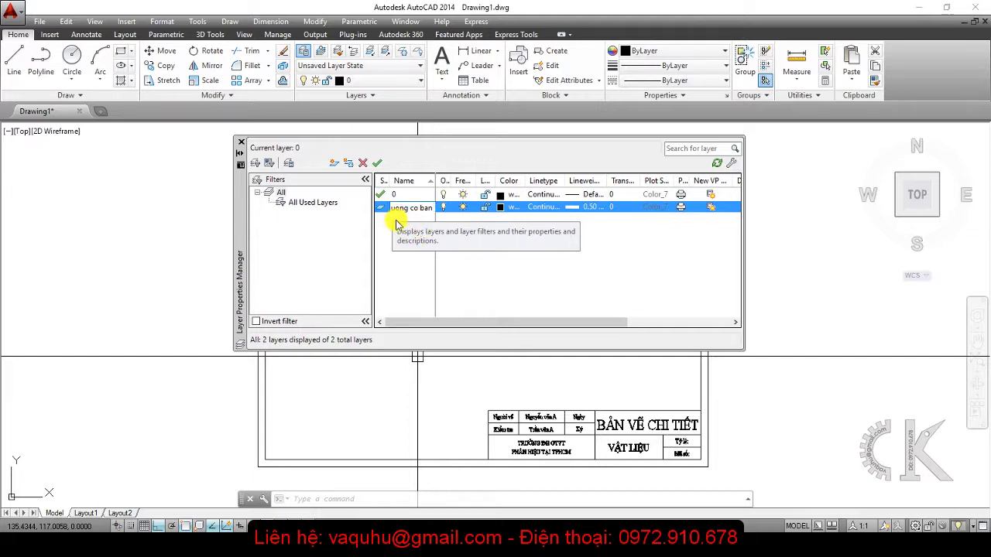
left_click(399, 159)
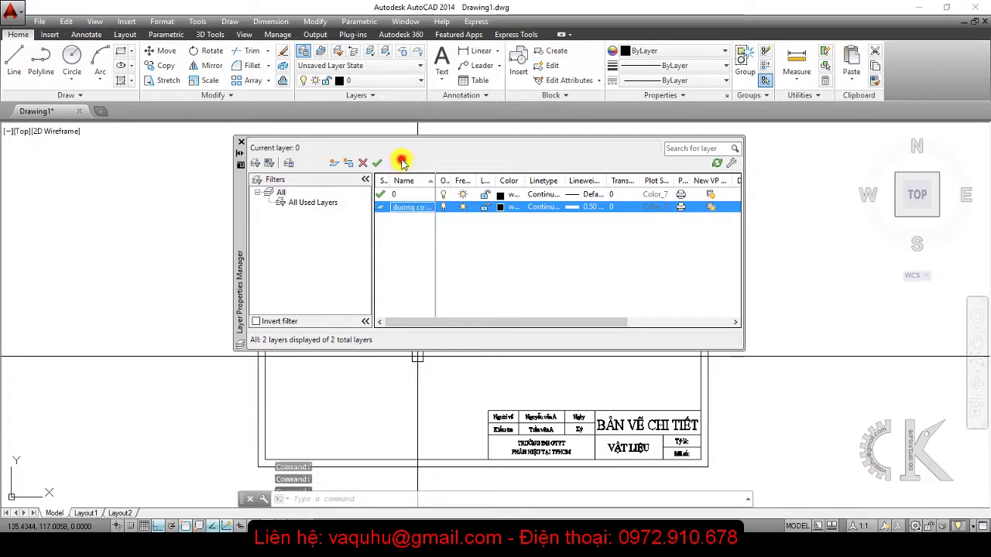
Step: Add layer 'duong manh' with a 0.09 mm lineweight, then create another new layer
left_click(333, 164)
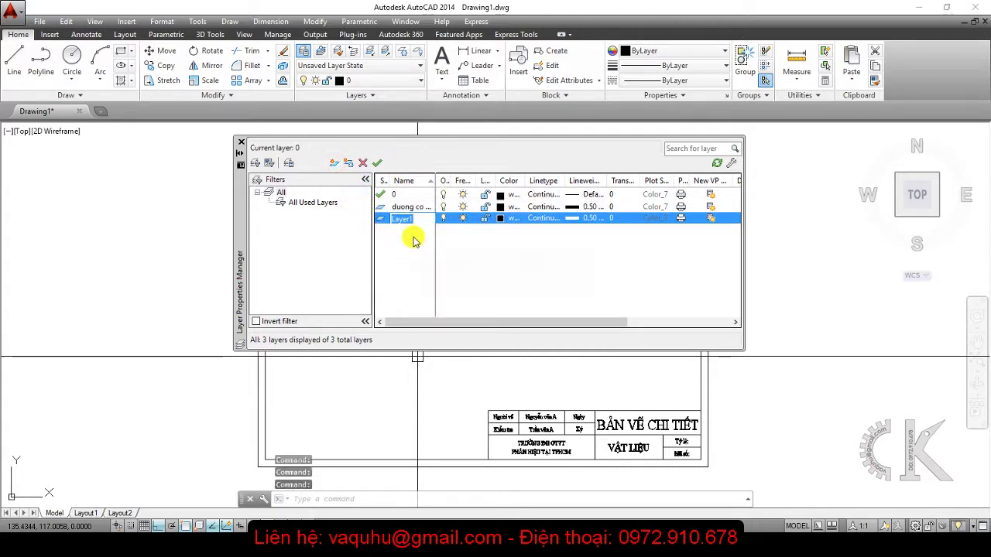
type("duong manh")
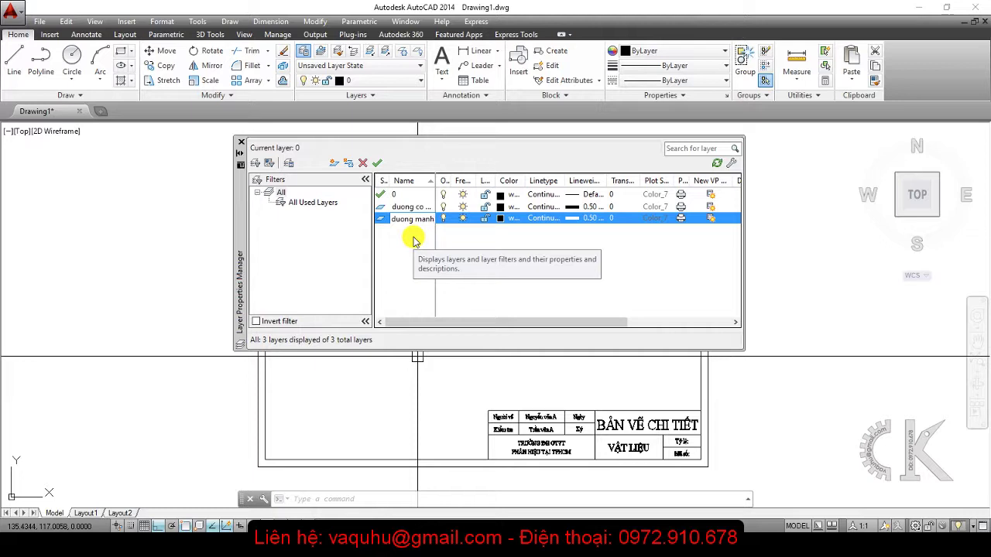
left_click(510, 239)
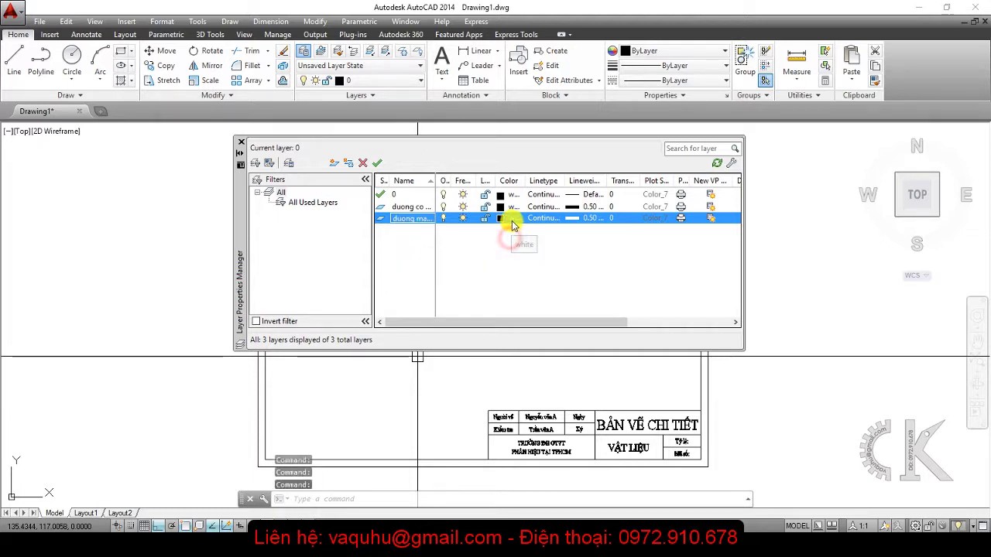
left_click(592, 218)
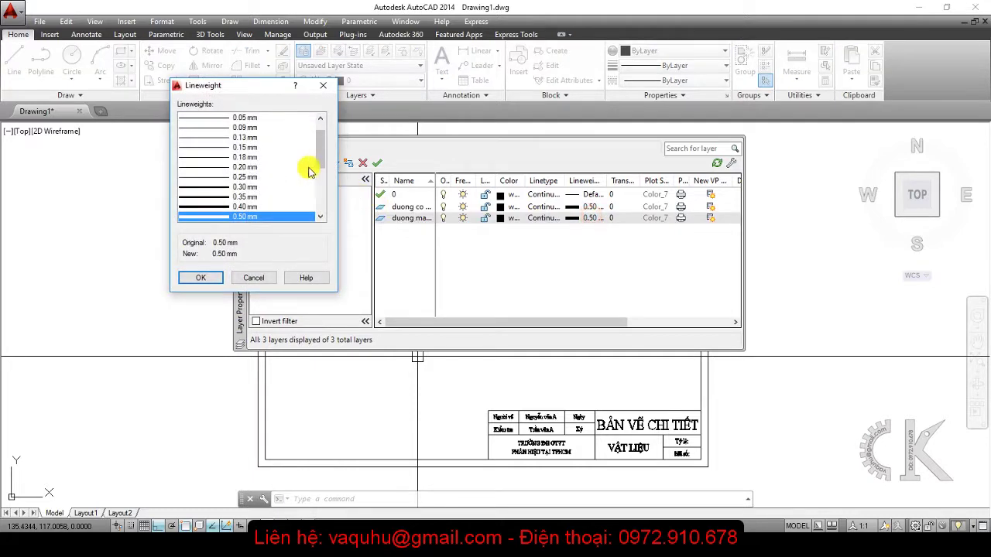
scroll(241, 147, "up", 1)
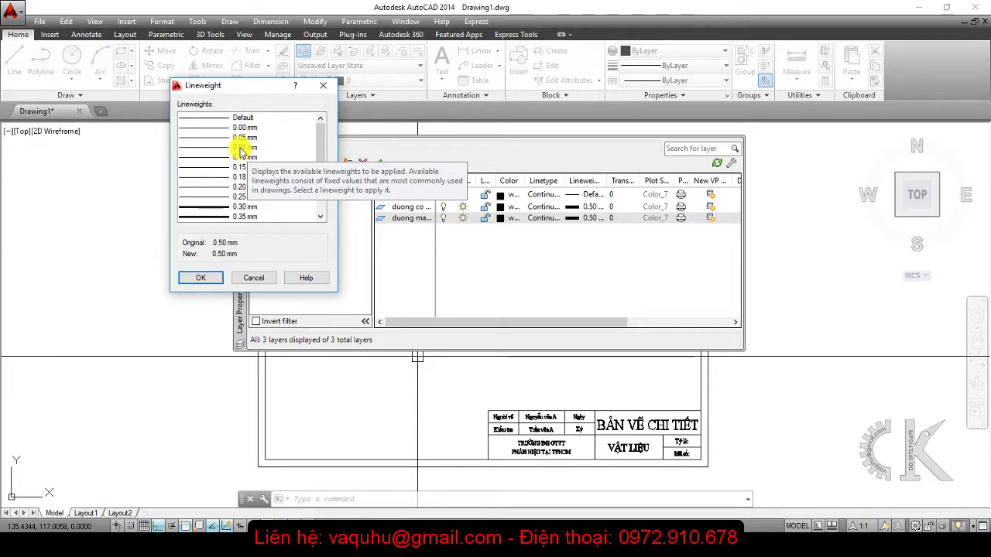
left_click(241, 147)
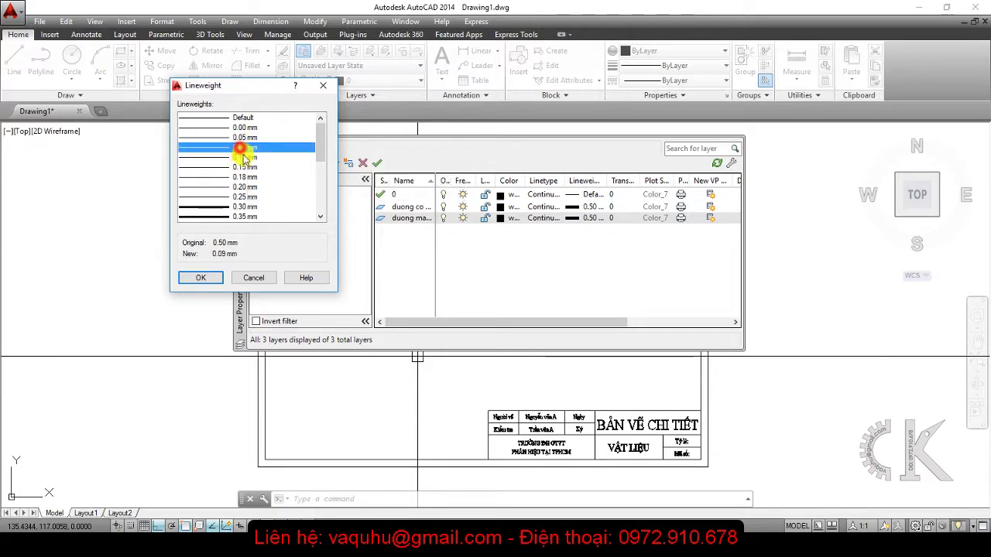
left_click(200, 278)
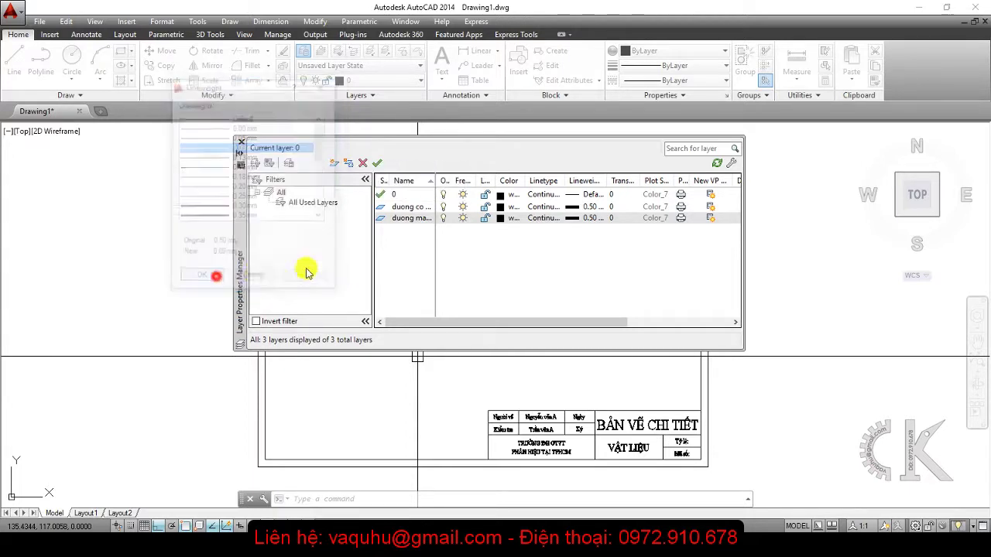
left_click(331, 163)
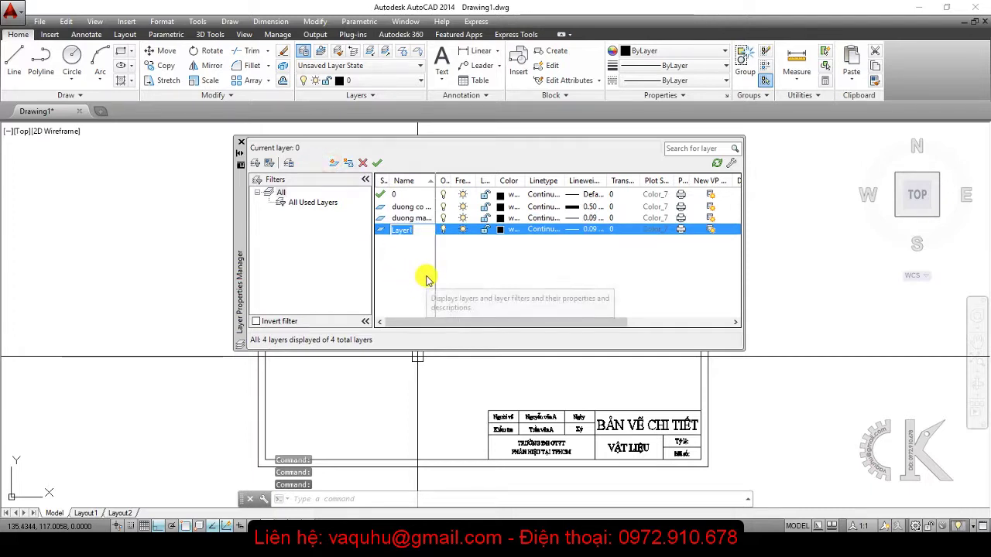
Step: Name the fourth layer 'khuat', colour it blue, and set its lineweight to 0.30 mm
type("khuat")
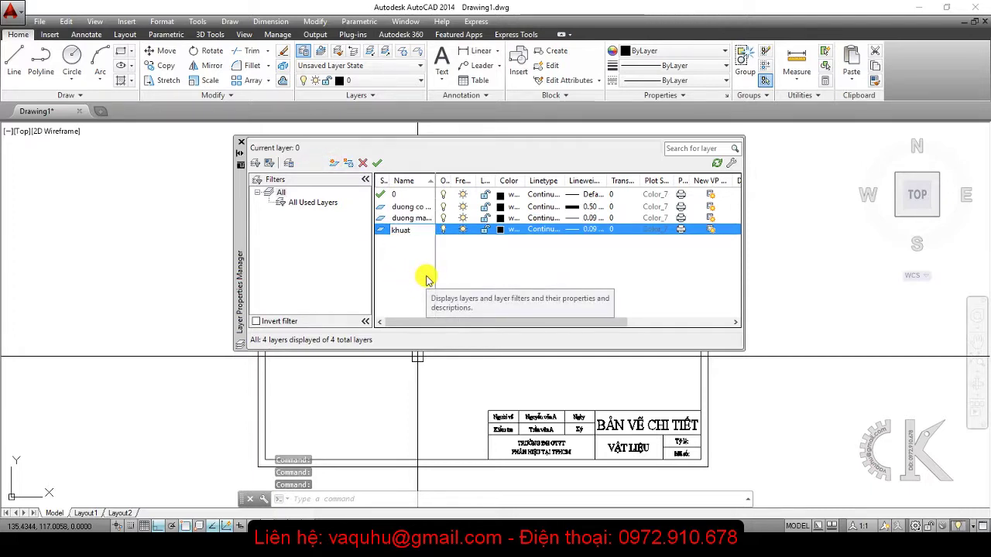
left_click(521, 263)
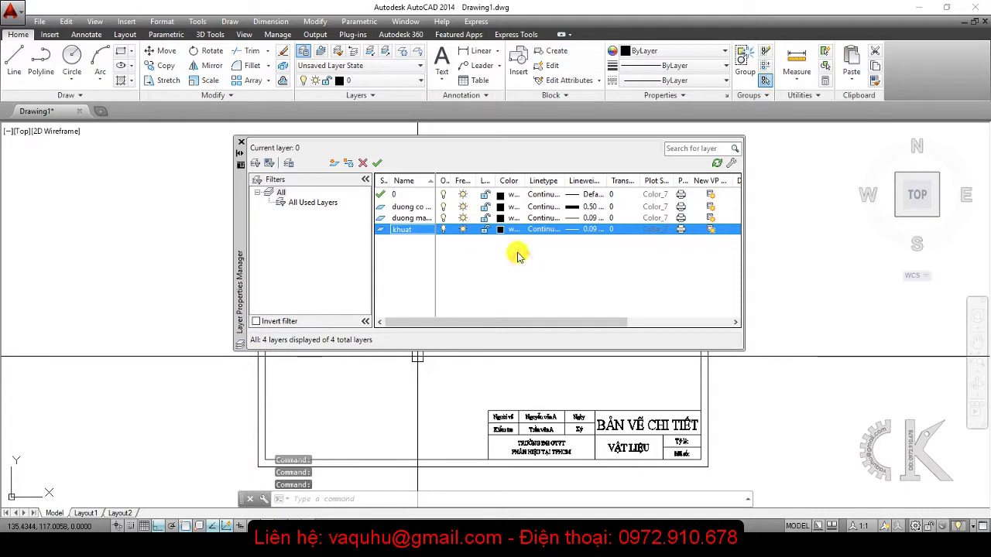
left_click(509, 230)
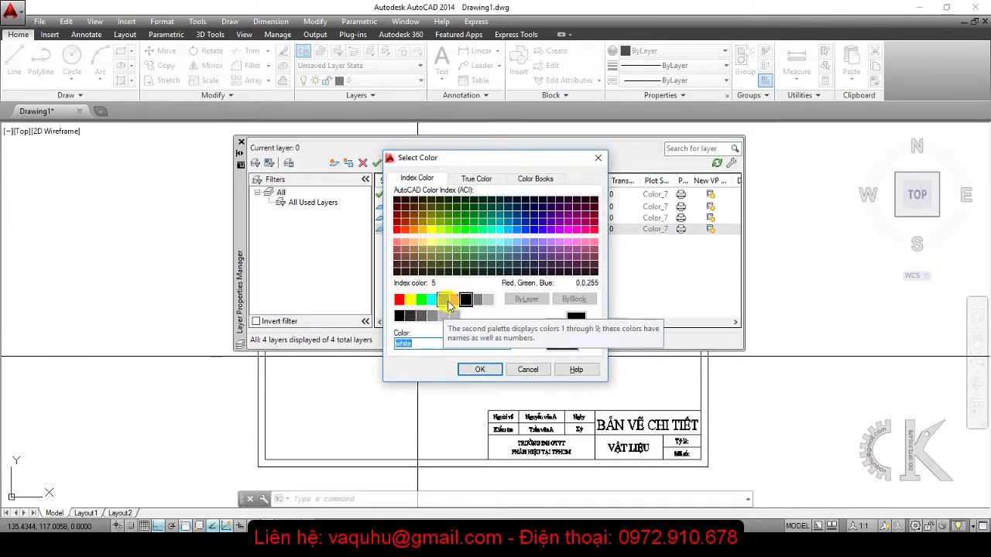
left_click(445, 301)
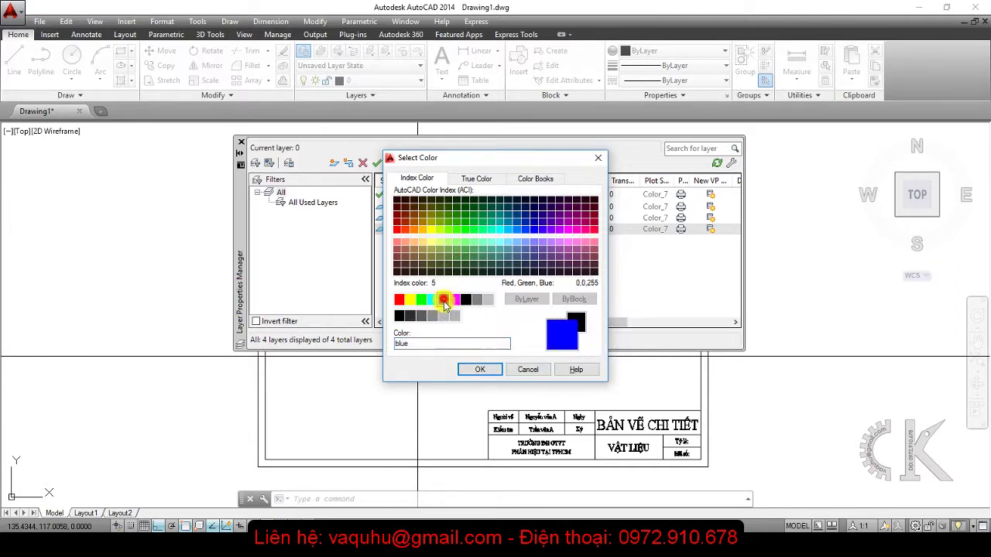
left_click(475, 370)
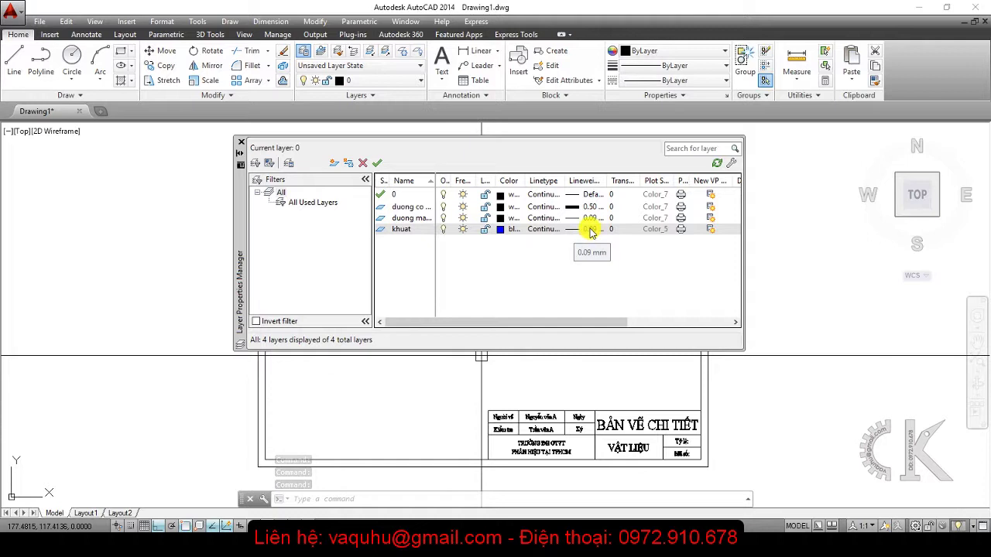
left_click(590, 229)
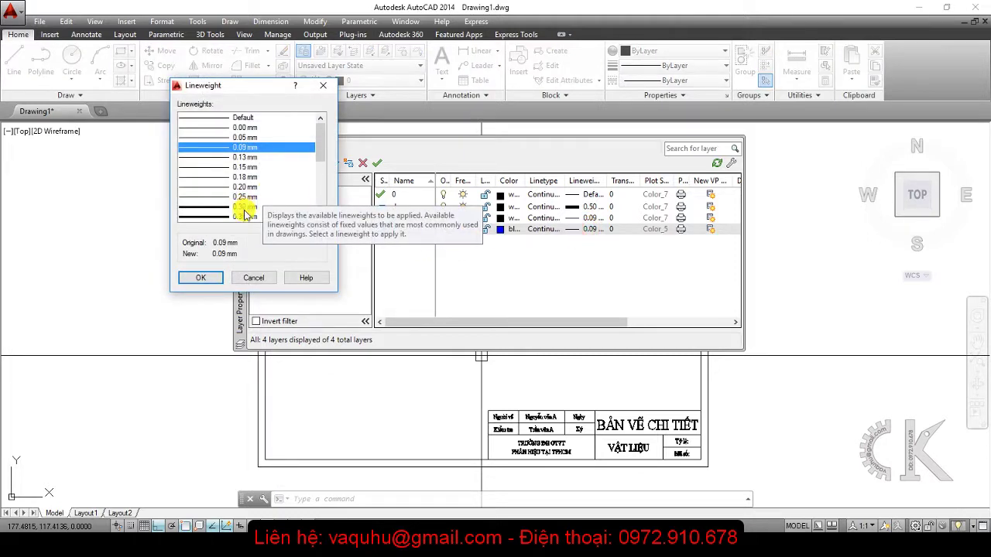
left_click(245, 208)
left_click(207, 277)
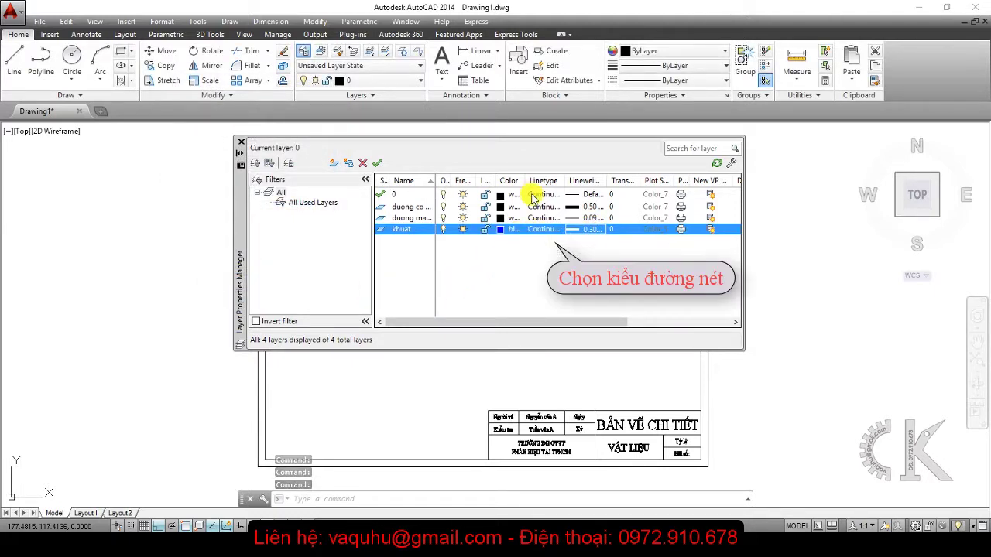
Step: Open the acadiso.lin file to load linetypes for the khuat layer
left_click(541, 231)
left_click_drag(472, 195, 486, 163)
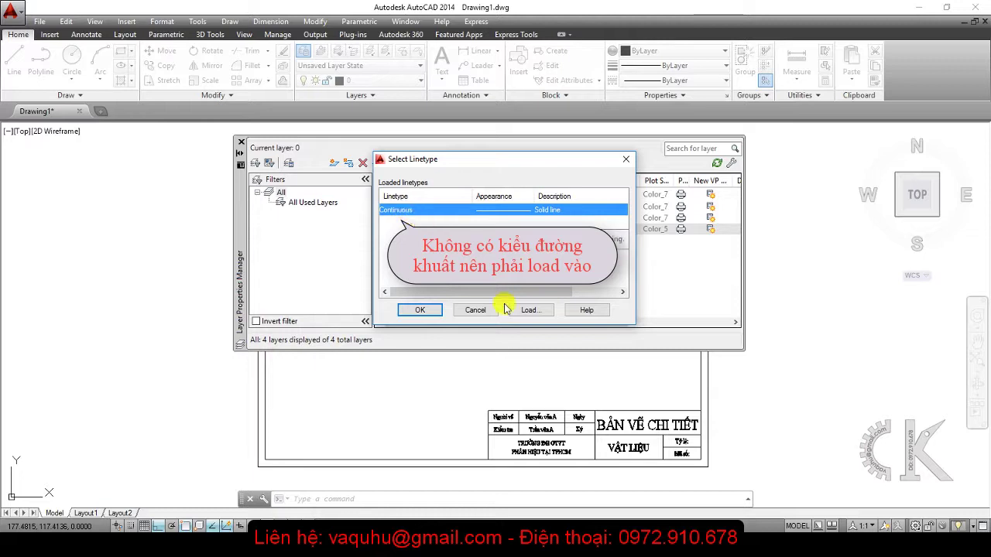
left_click(528, 309)
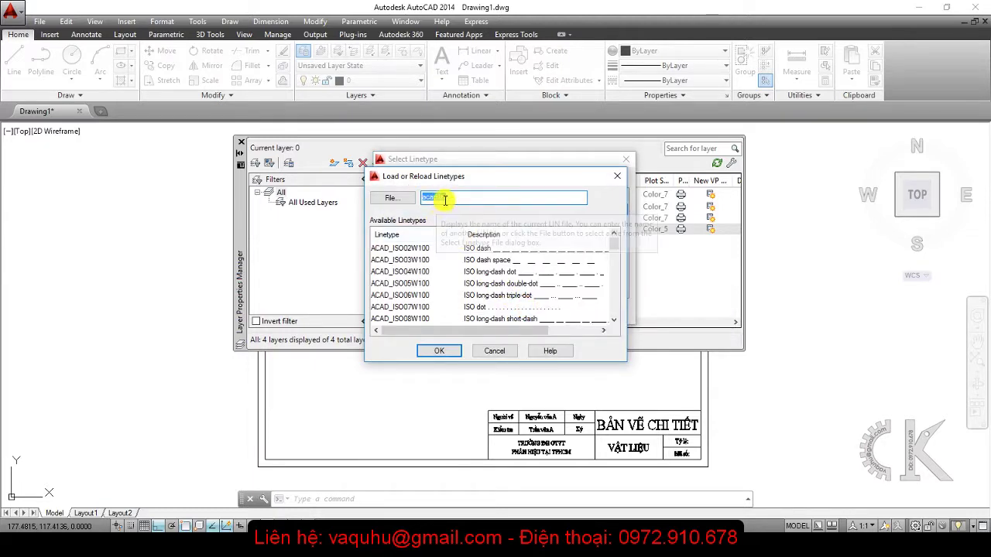
left_click(400, 199)
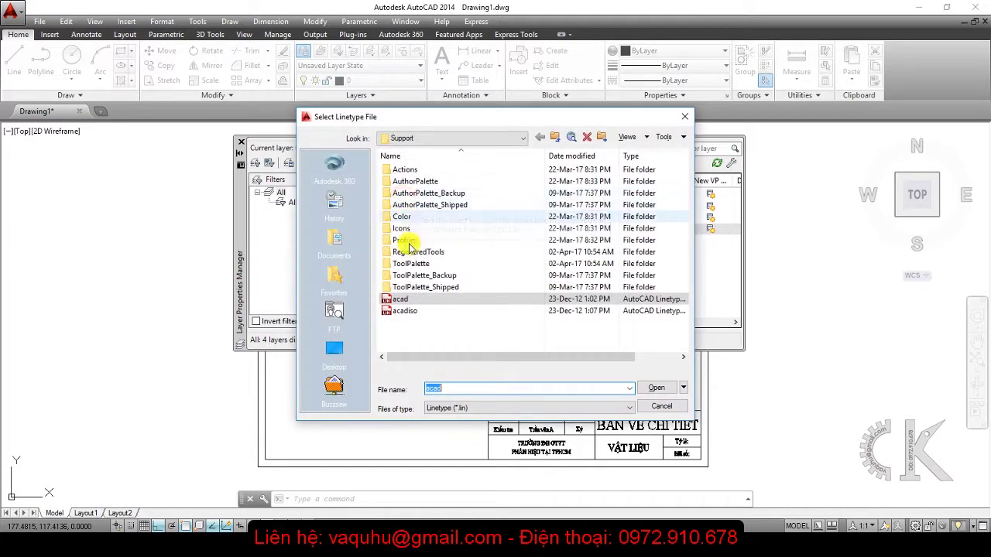
left_click(410, 312)
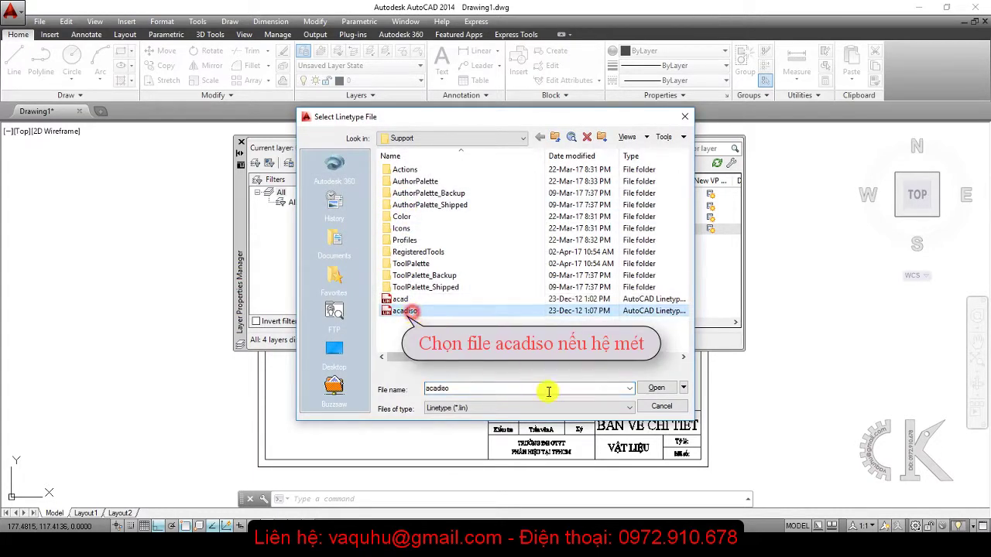
left_click(654, 388)
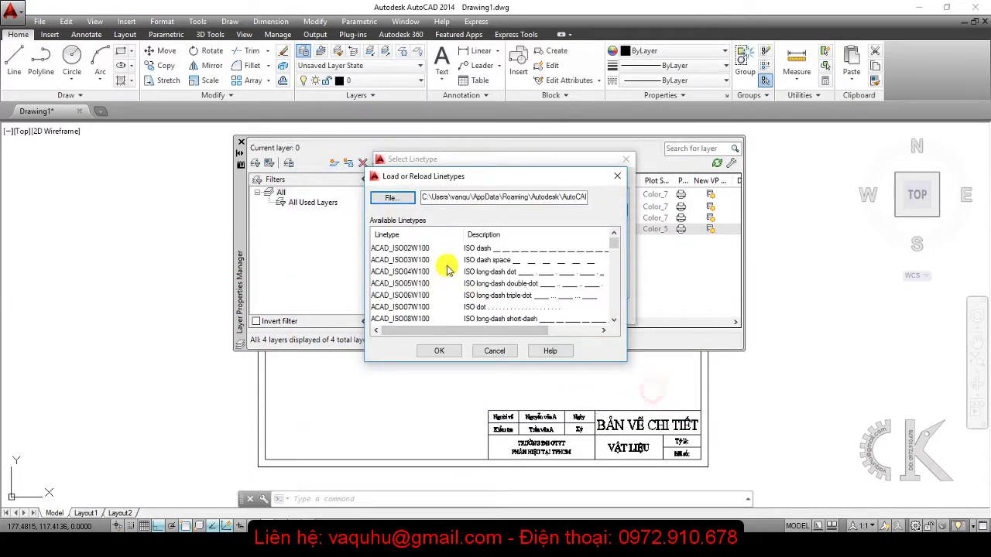
Step: Load the HIDDEN linetype and assign it to the khuat layer
scroll(437, 264, "down", 4)
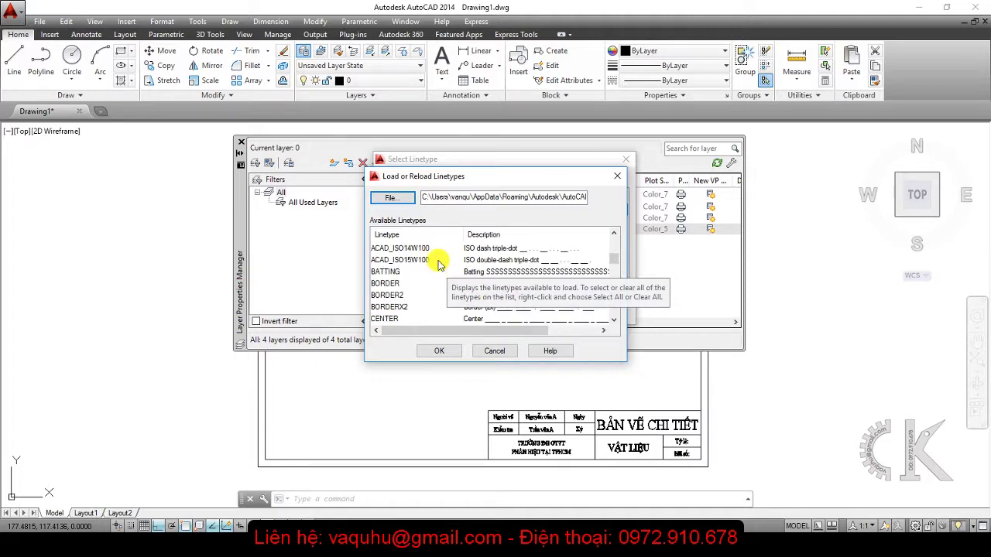
scroll(395, 295, "down", 2)
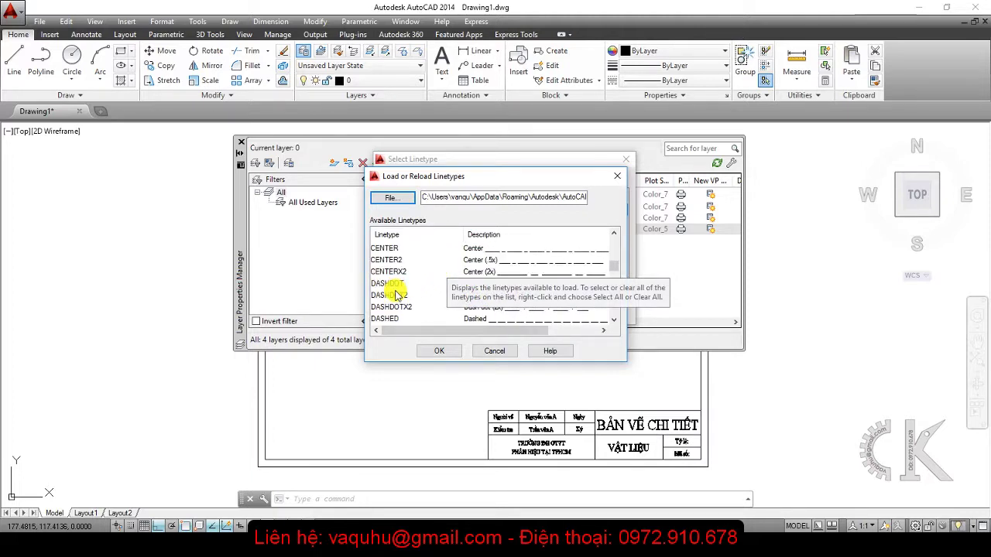
scroll(397, 295, "down", 4)
scroll(397, 294, "down", 2)
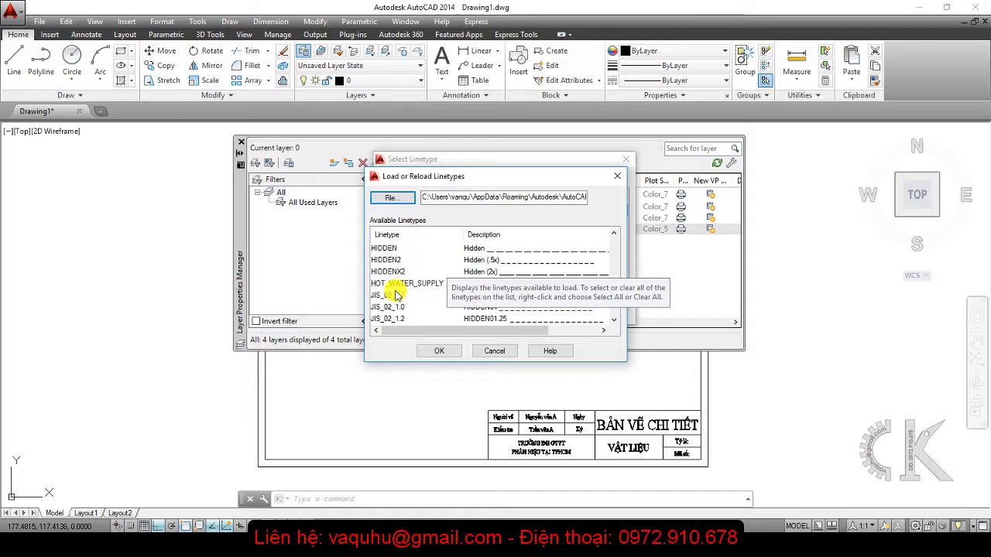
left_click(402, 249)
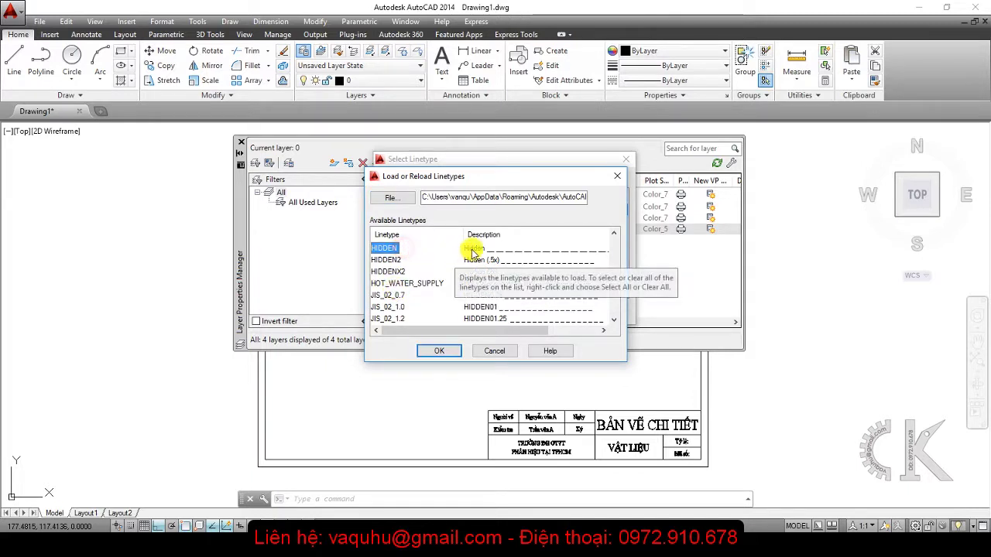
left_click(448, 354)
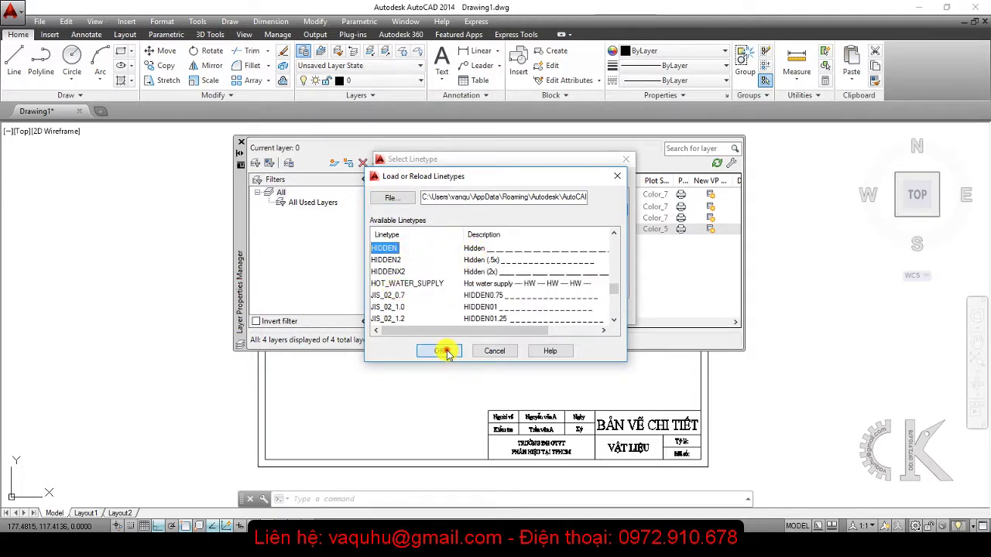
left_click(401, 223)
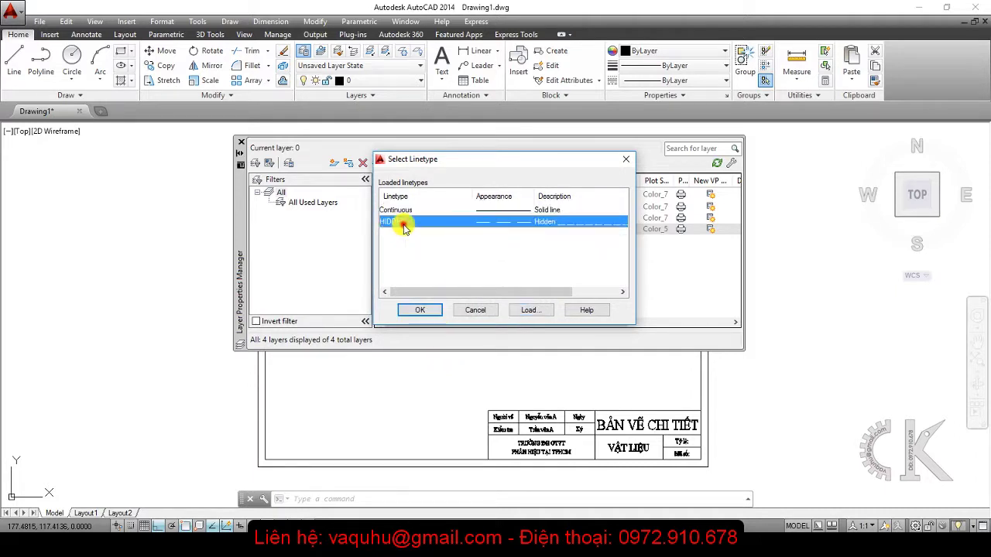
left_click(425, 309)
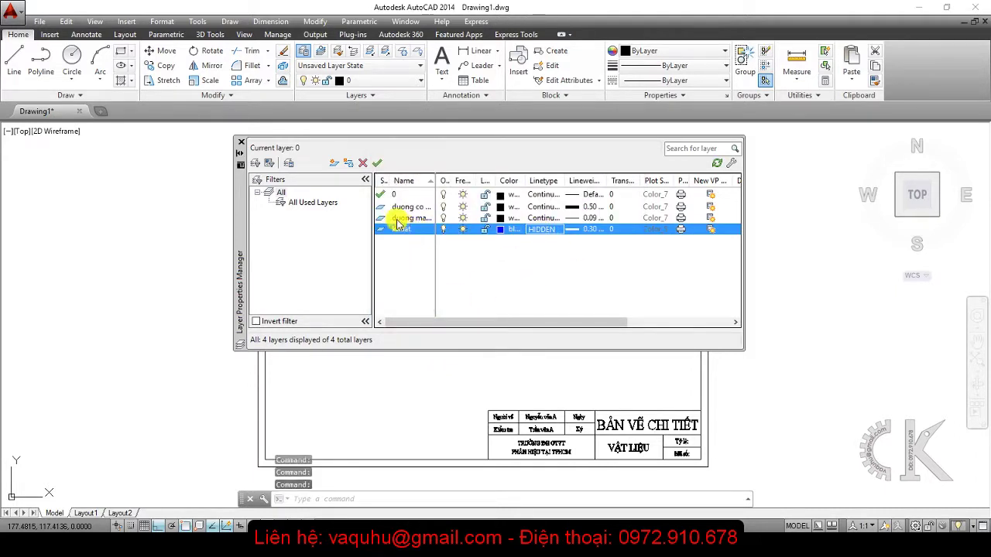
Step: Add a new layer named 'mat cat' coloured magenta
left_click(330, 165)
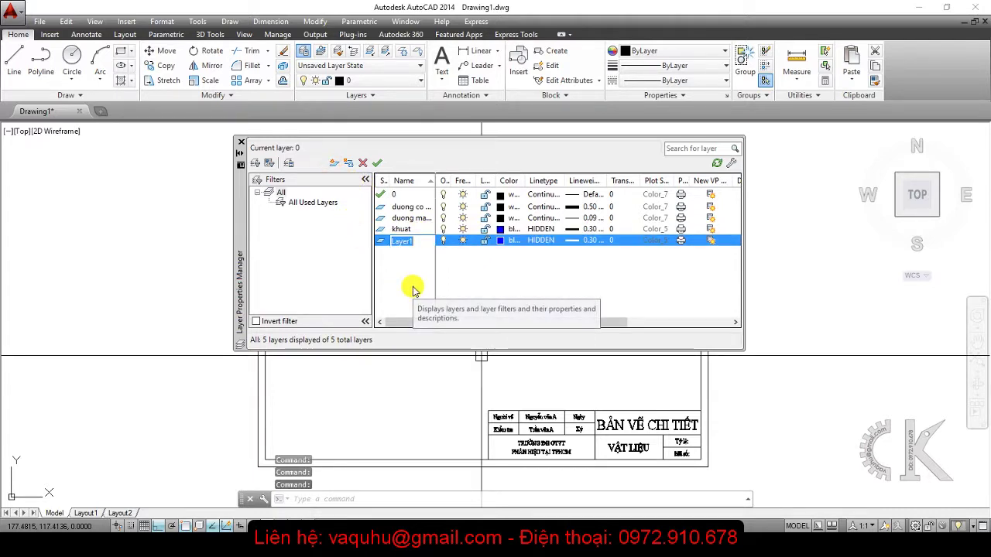
type("mat cat")
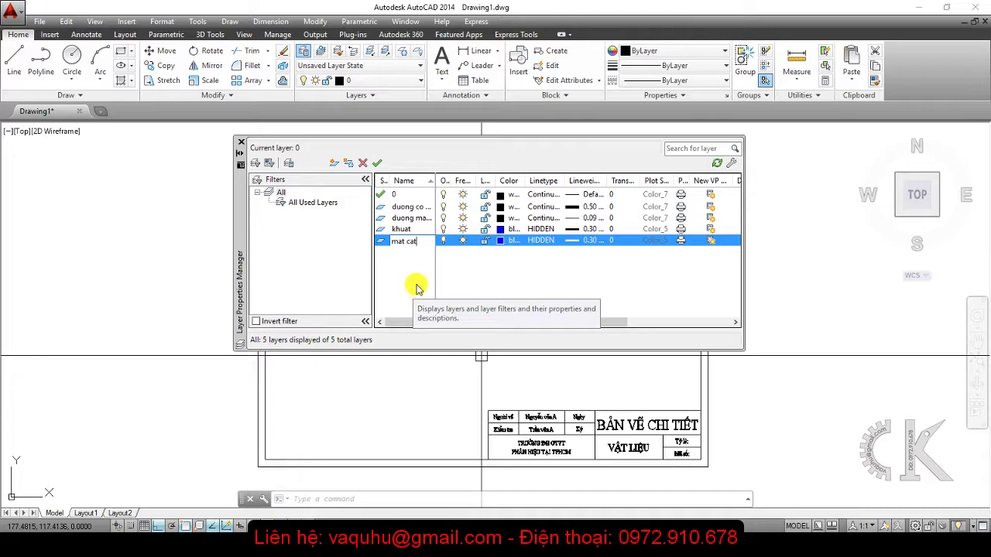
left_click(507, 242)
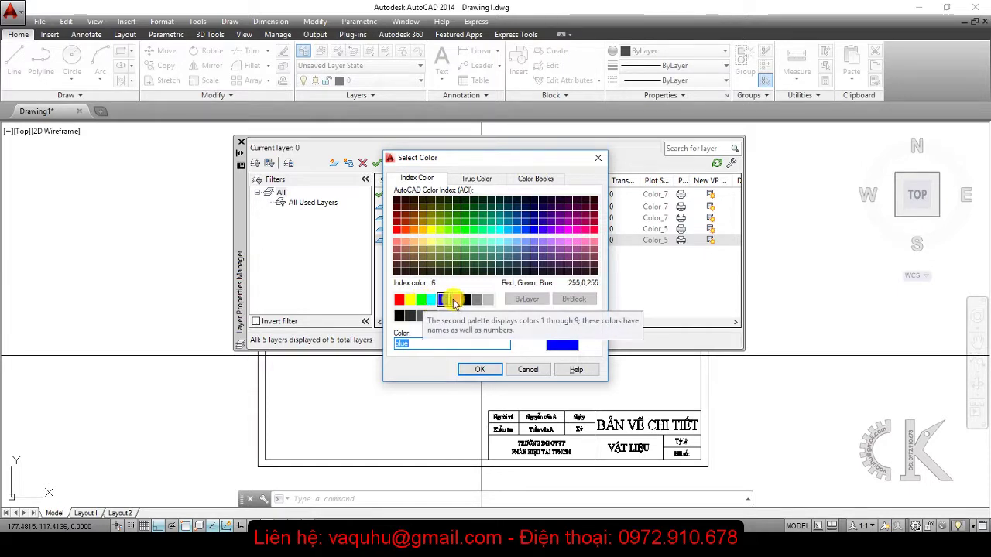
left_click(455, 300)
left_click(474, 371)
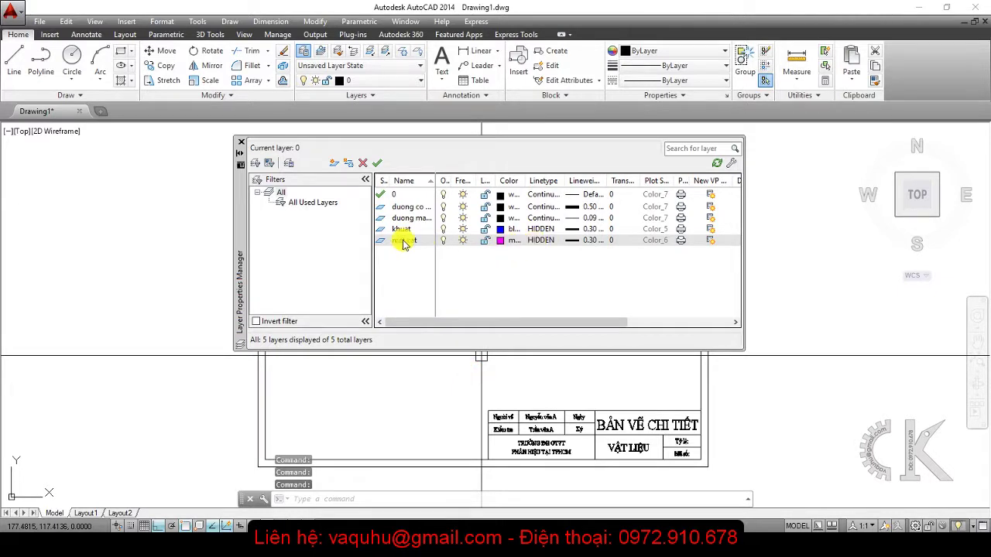
Step: Give the mat cat layer a Continuous linetype and 0.09 mm lineweight
left_click(541, 242)
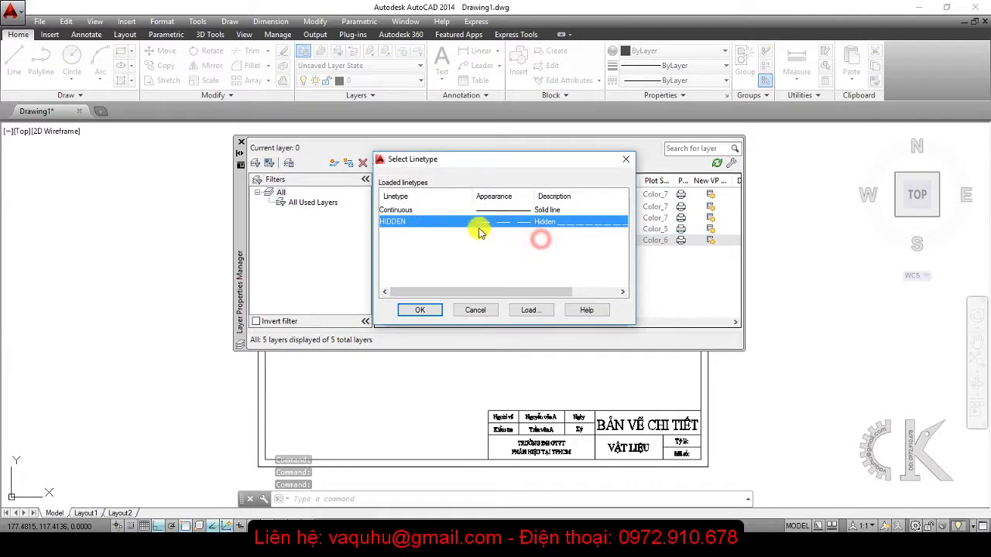
left_click(405, 209)
left_click(419, 310)
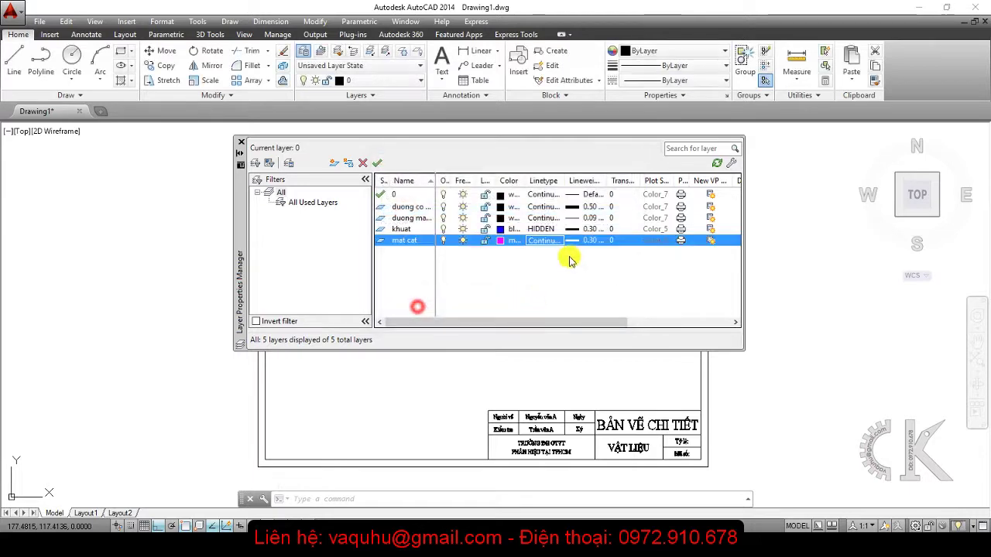
left_click(582, 242)
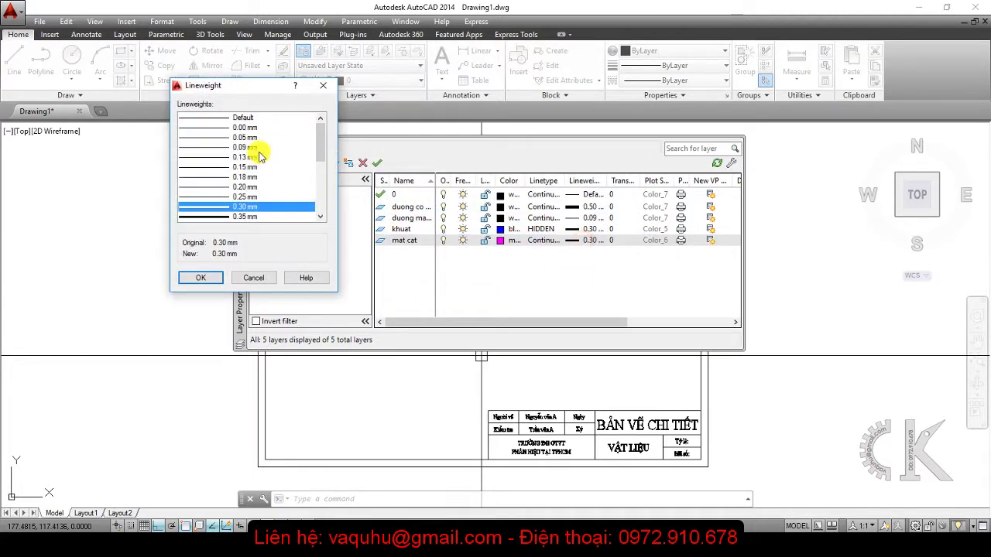
left_click(249, 147)
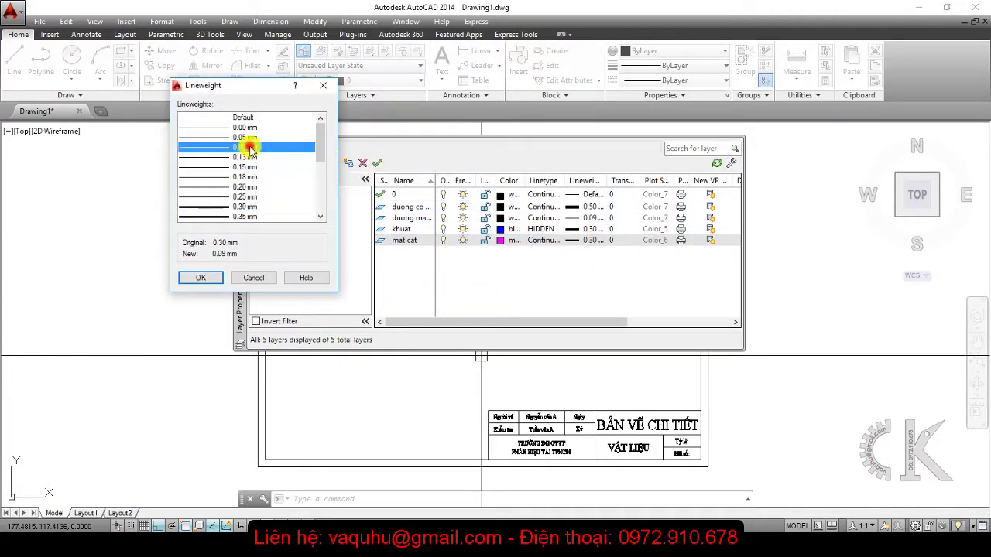
left_click(217, 276)
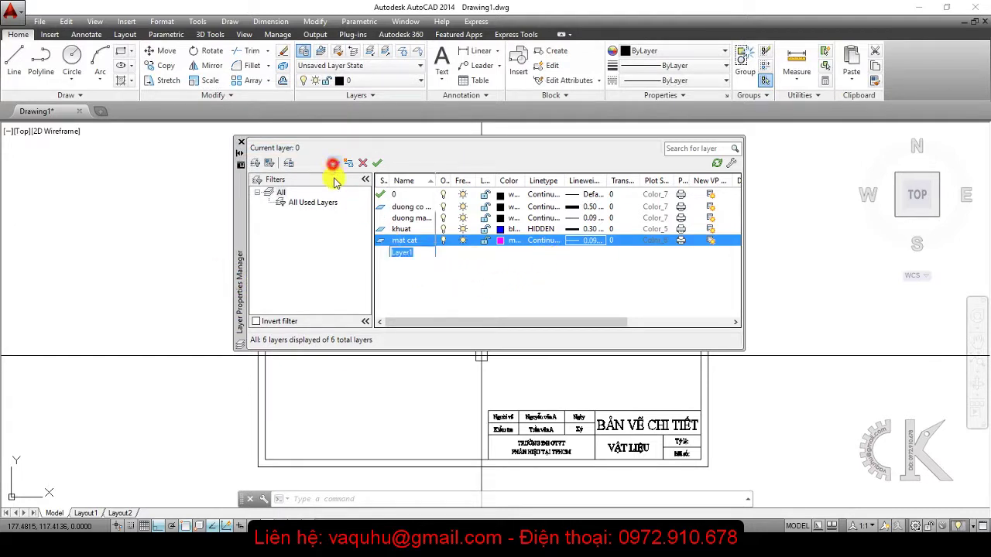
Step: Name the new layer 'text', colour it blue, and widen the Name column
type("text")
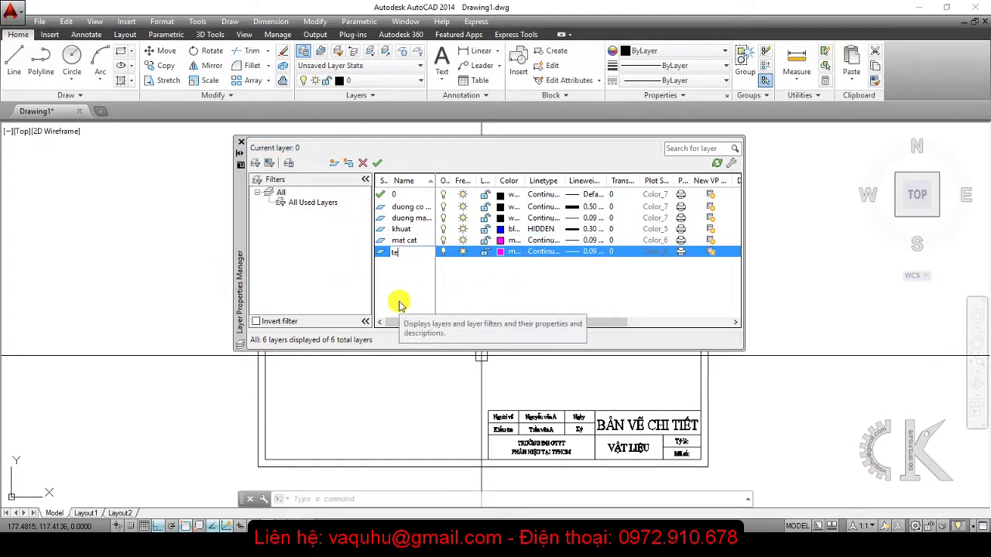
left_click(509, 287)
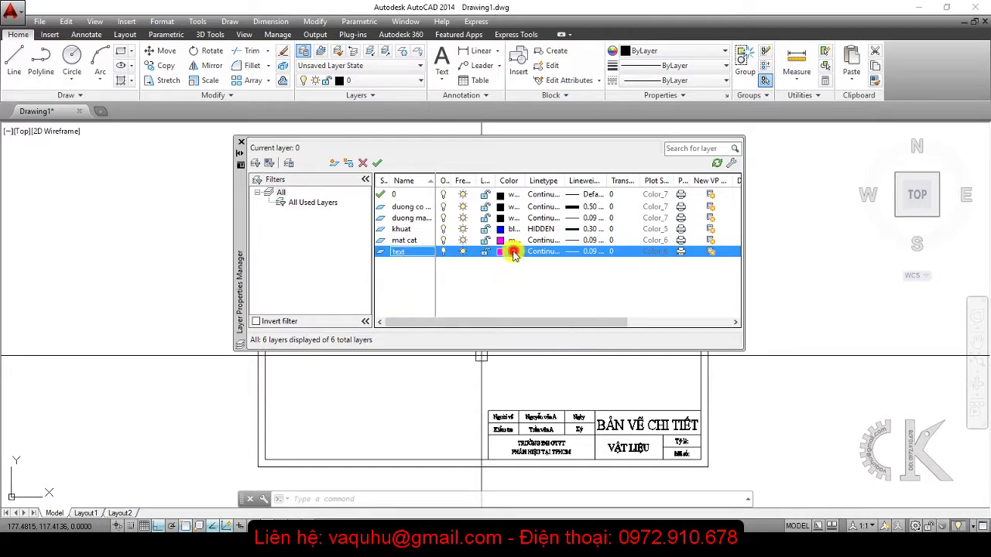
left_click(513, 253)
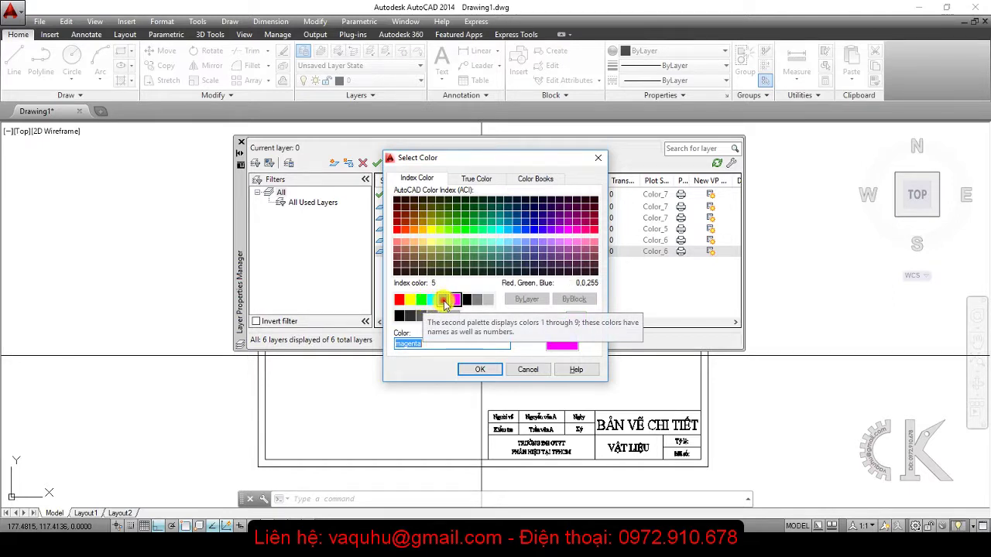
left_click(443, 300)
left_click(467, 367)
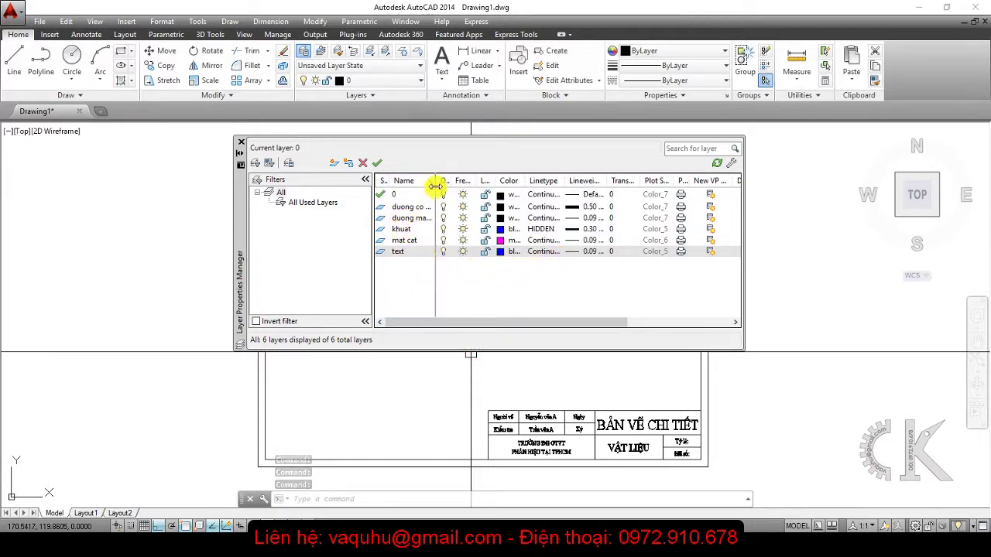
left_click(436, 182)
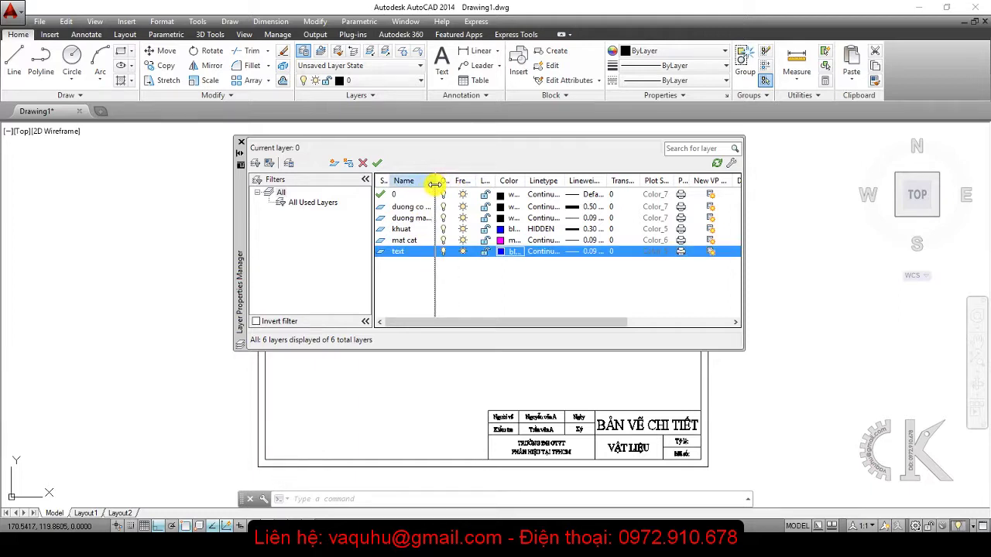
left_click_drag(435, 184, 433, 184)
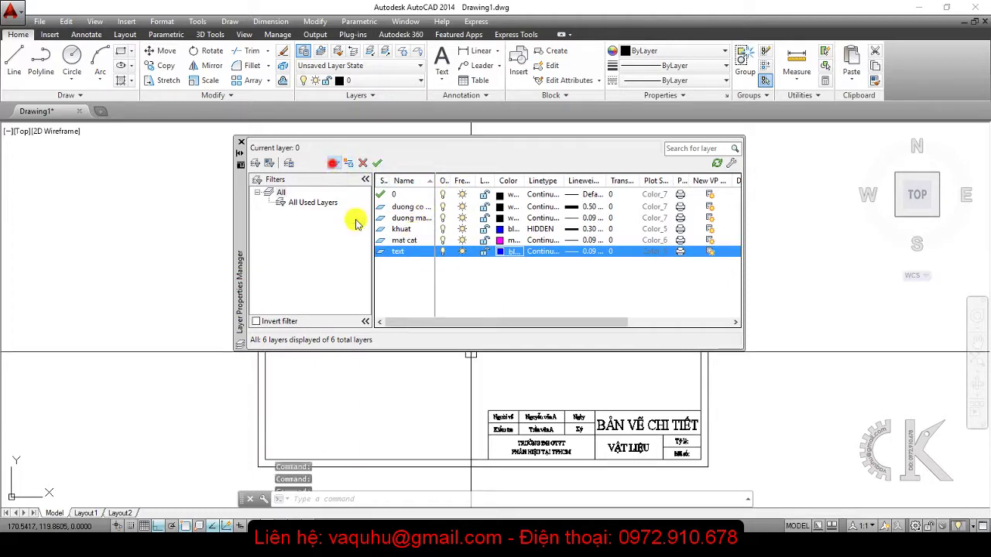
Step: Add a new layer named 'tam' coloured yellow
left_click(333, 163)
type("tam")
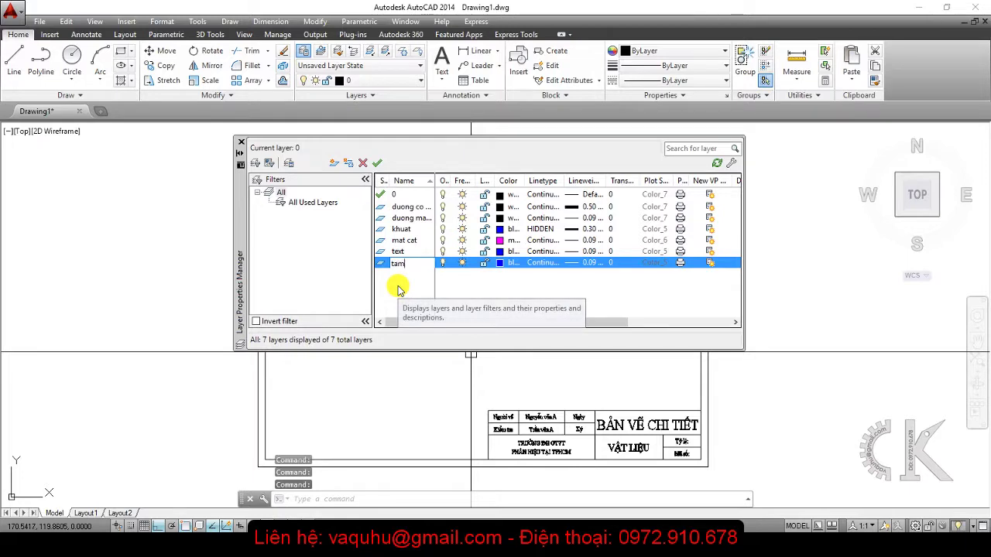
left_click(511, 267)
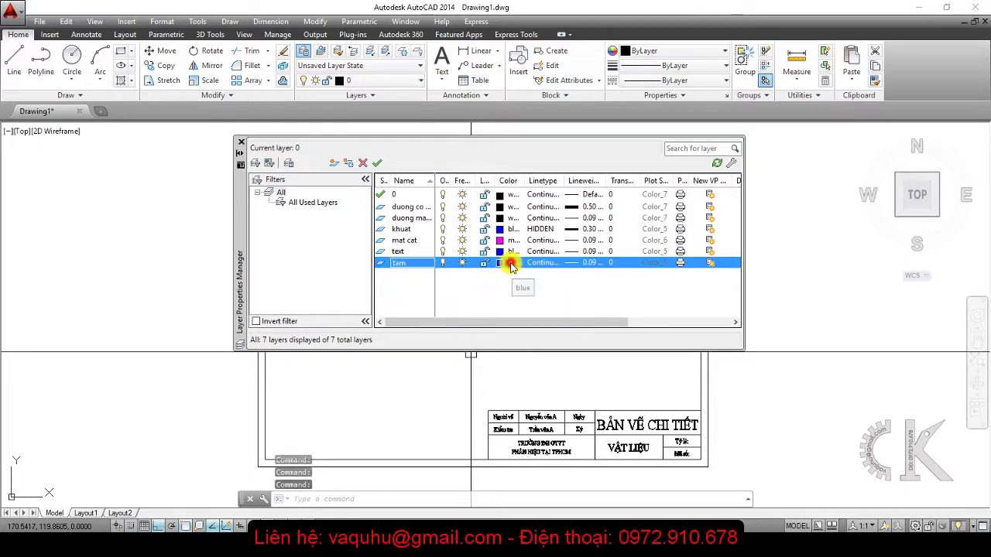
left_click(511, 263)
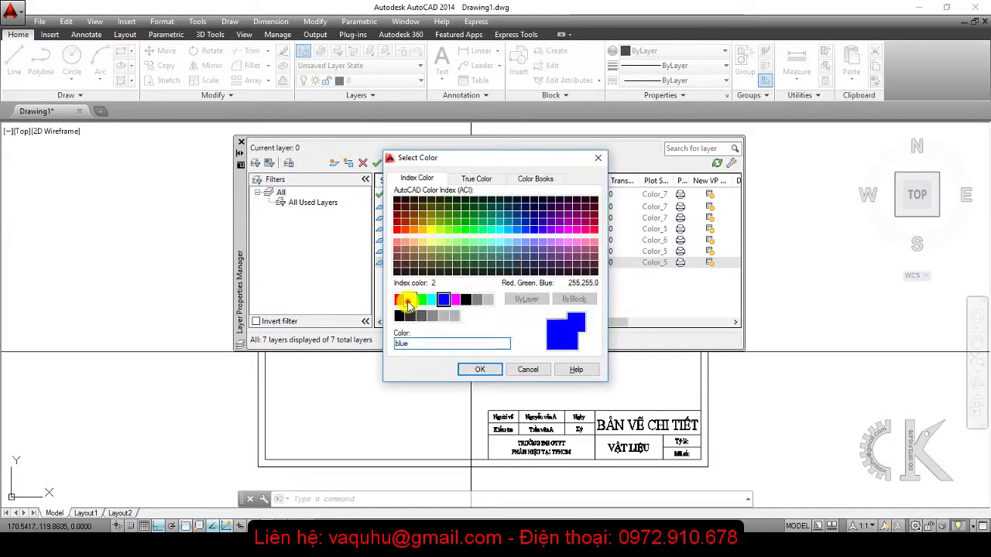
left_click(409, 302)
left_click(463, 370)
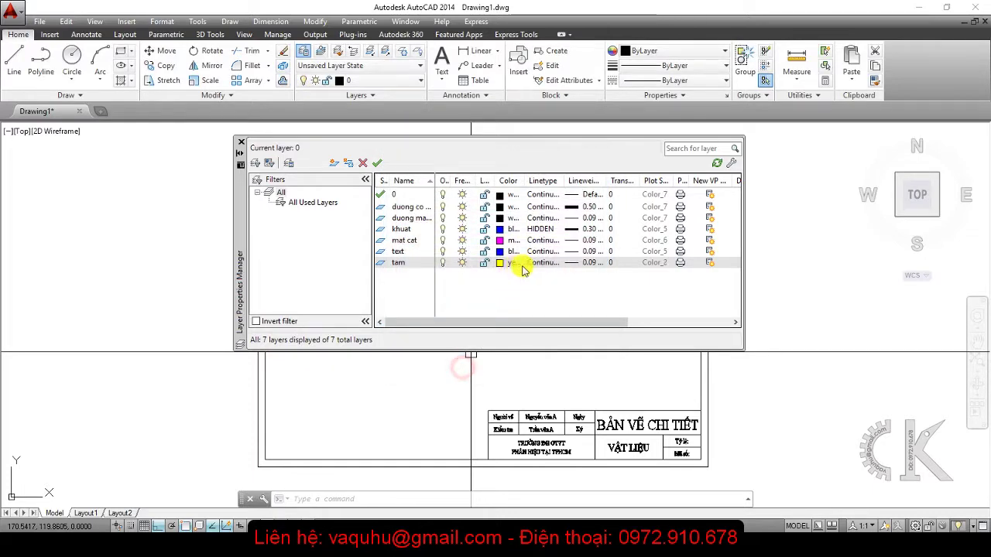
Step: Load the CENTER linetype from acadiso.lin and assign it to layer tam
left_click(548, 264)
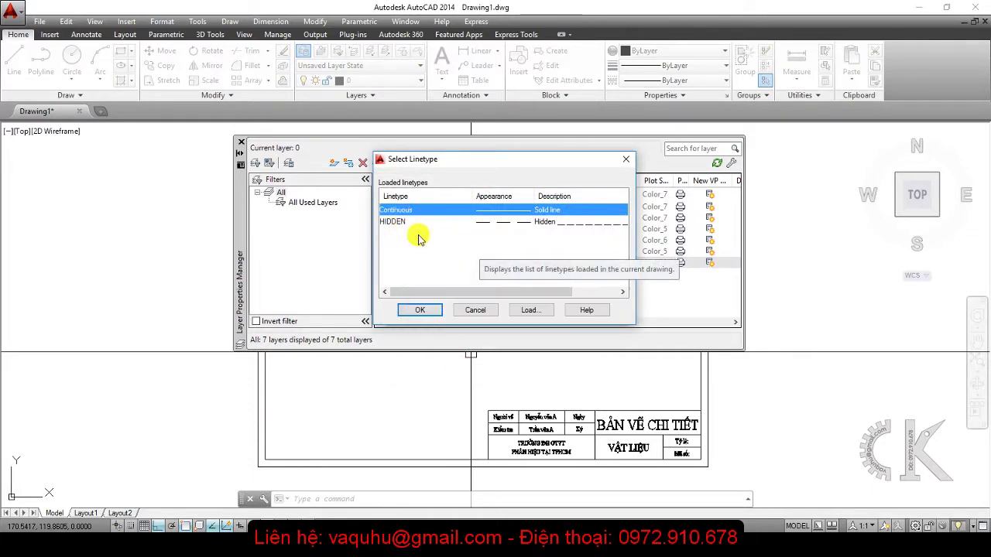
left_click(520, 309)
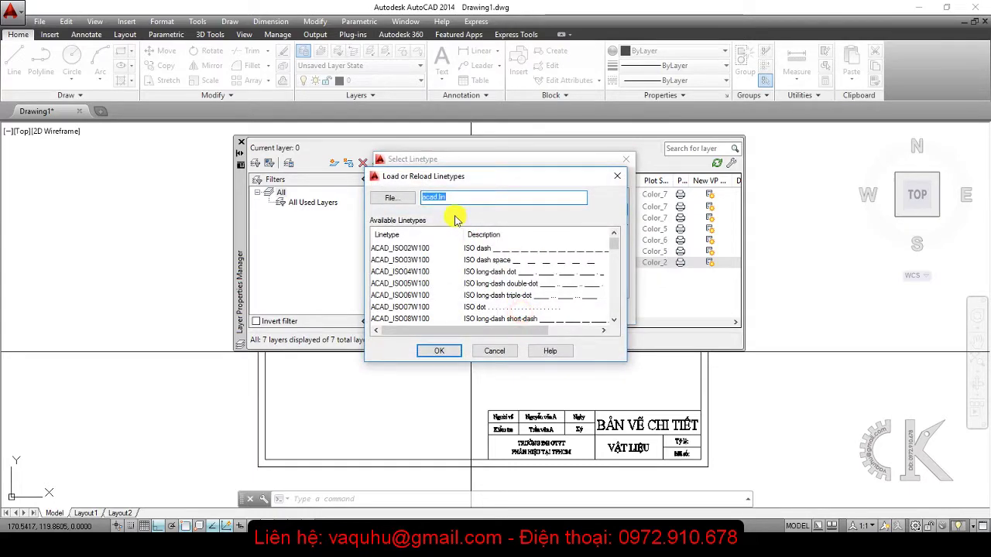
left_click(403, 199)
left_click(410, 308)
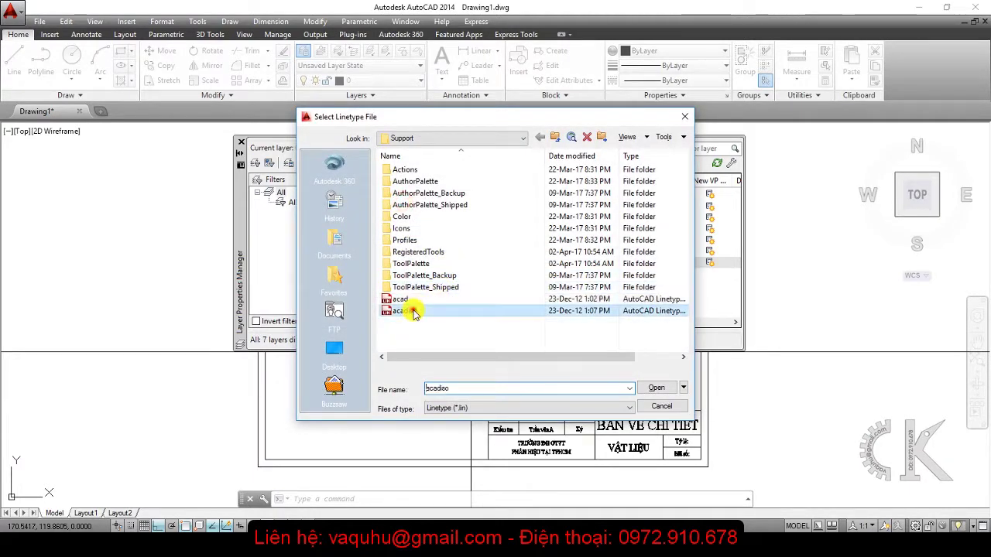
double_click(413, 309)
scroll(403, 294, "down", 4)
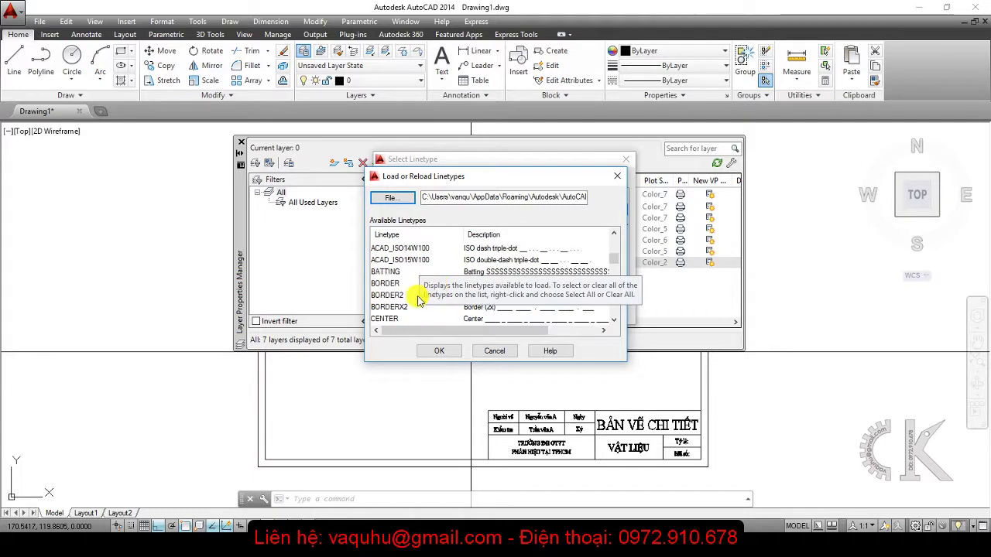
scroll(401, 299, "down", 2)
left_click(388, 249)
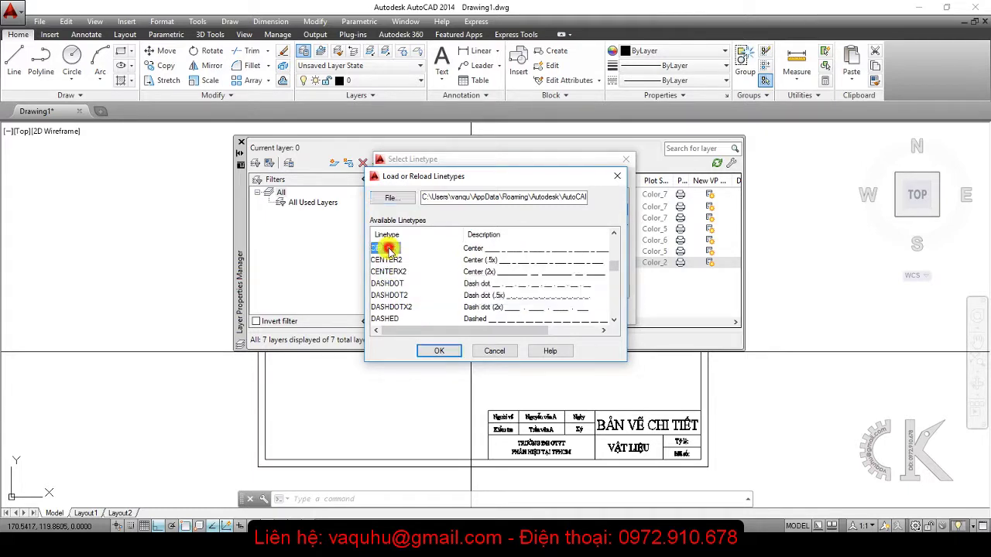
left_click(441, 350)
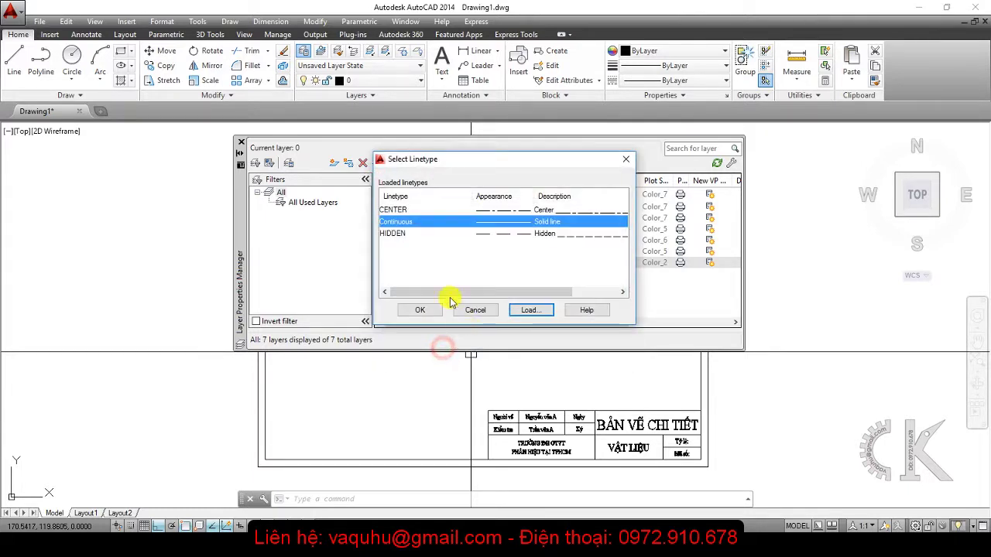
left_click(392, 210)
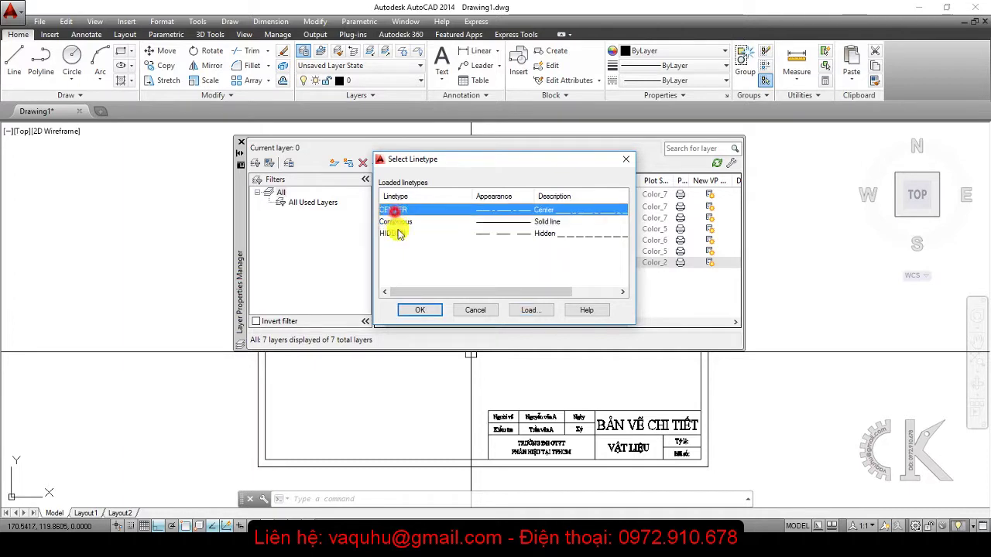
left_click(412, 310)
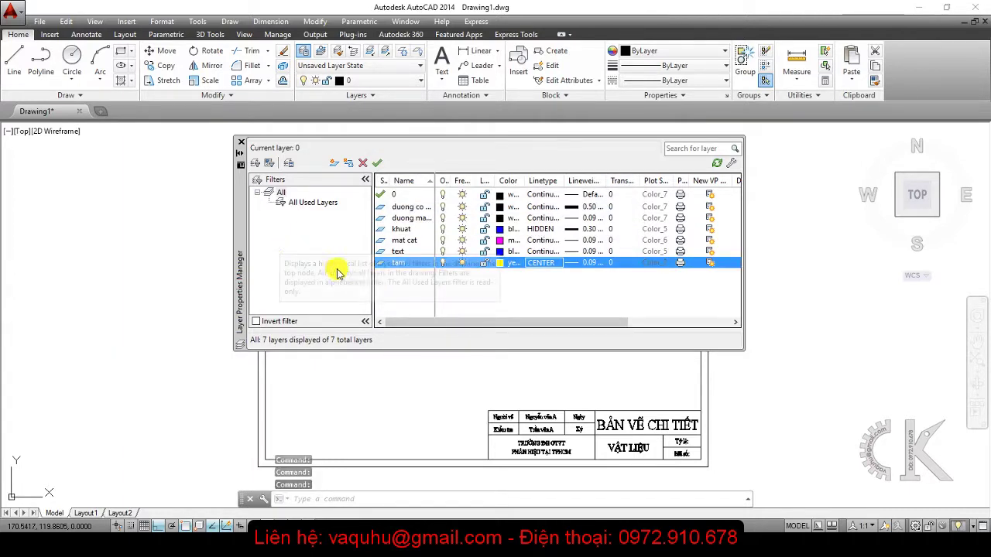
Step: Draw a 50 by 30 rectangle inside the title frame
left_click(240, 144)
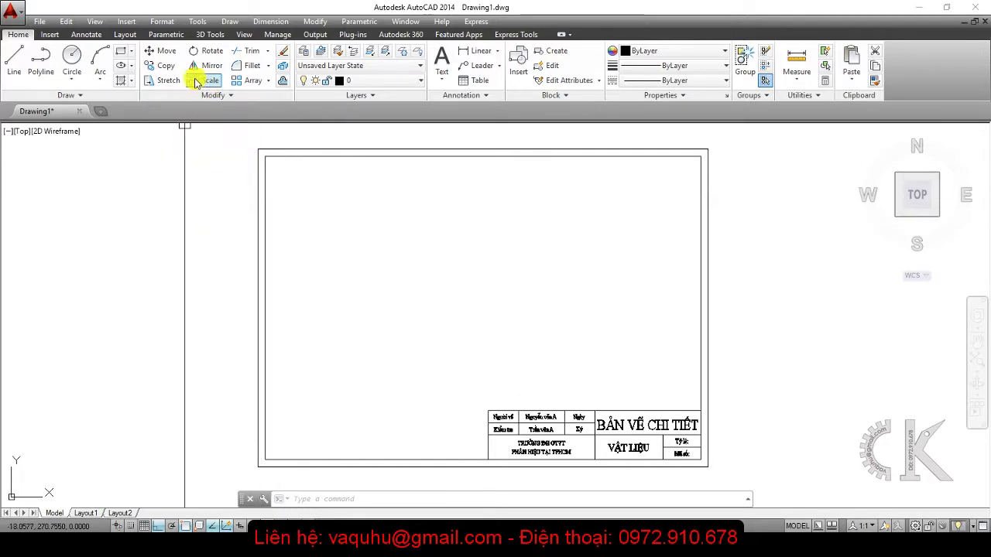
left_click(120, 51)
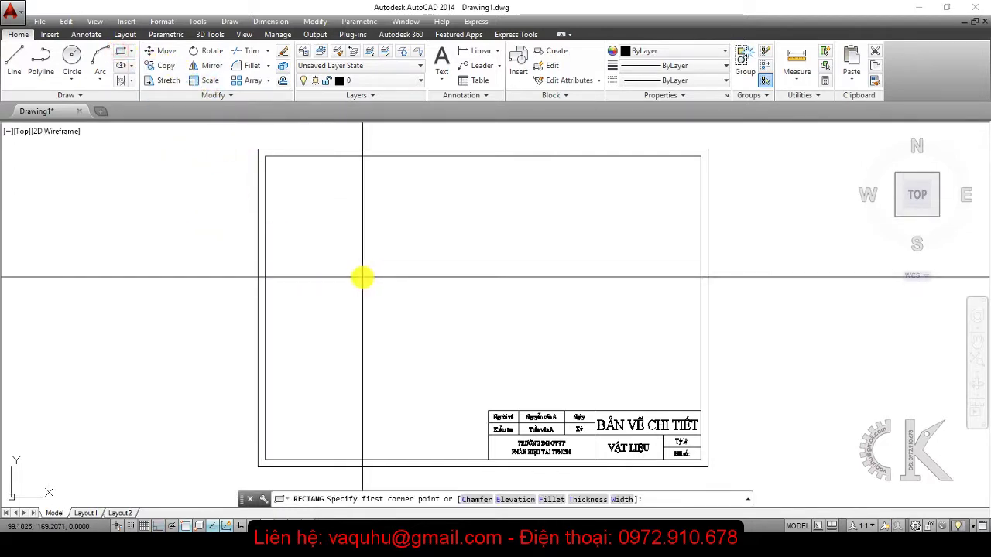
left_click(362, 276)
type("@50,30")
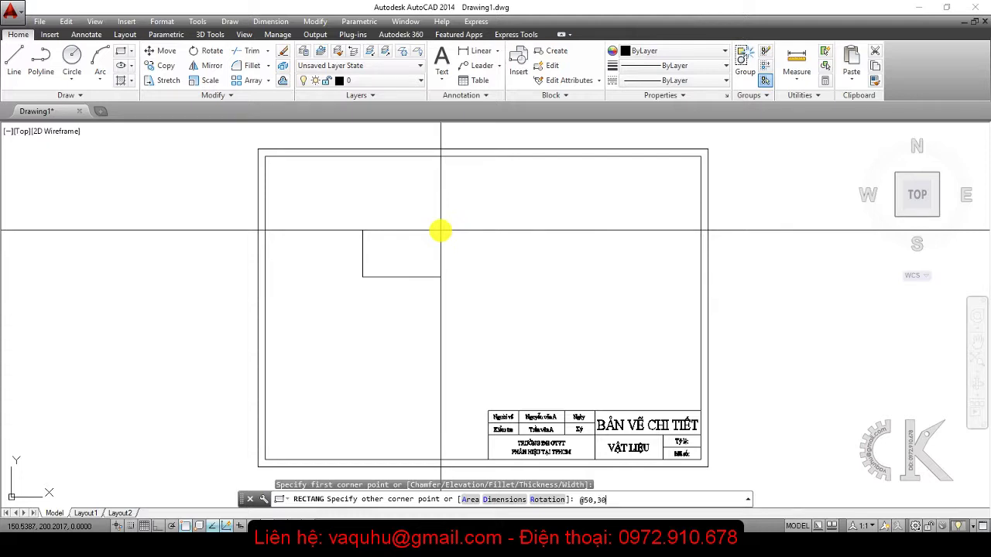
key("Return")
scroll(422, 248, "down", 3)
scroll(403, 265, "up", 1)
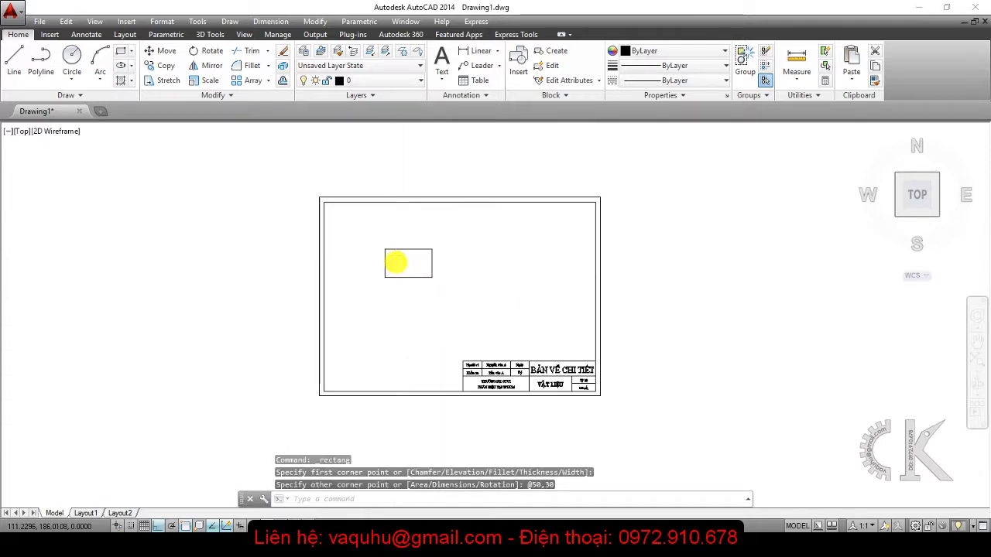
scroll(395, 261, "up", 4)
Step: Move the rectangle onto layer duong co ban and turn on lineweight display
left_click(403, 230)
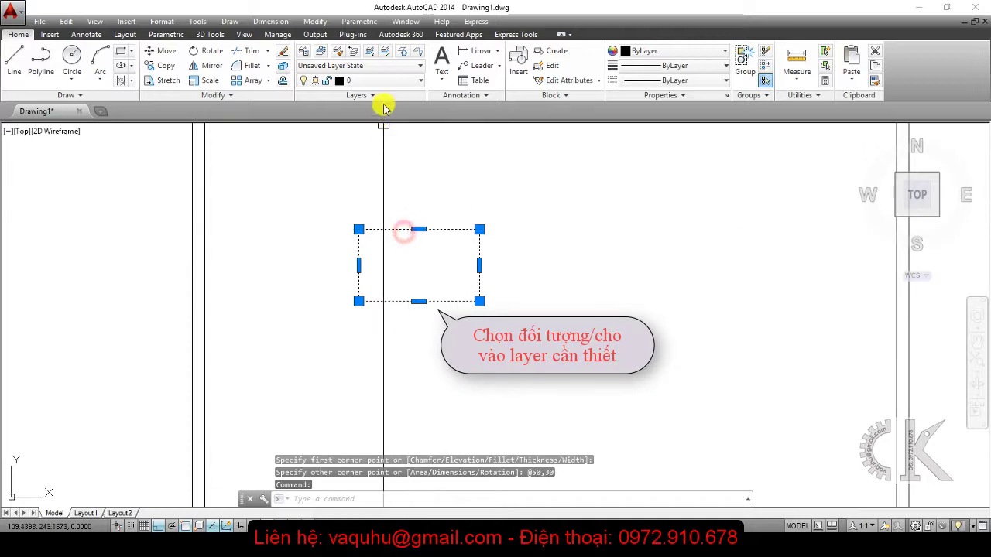
left_click(375, 80)
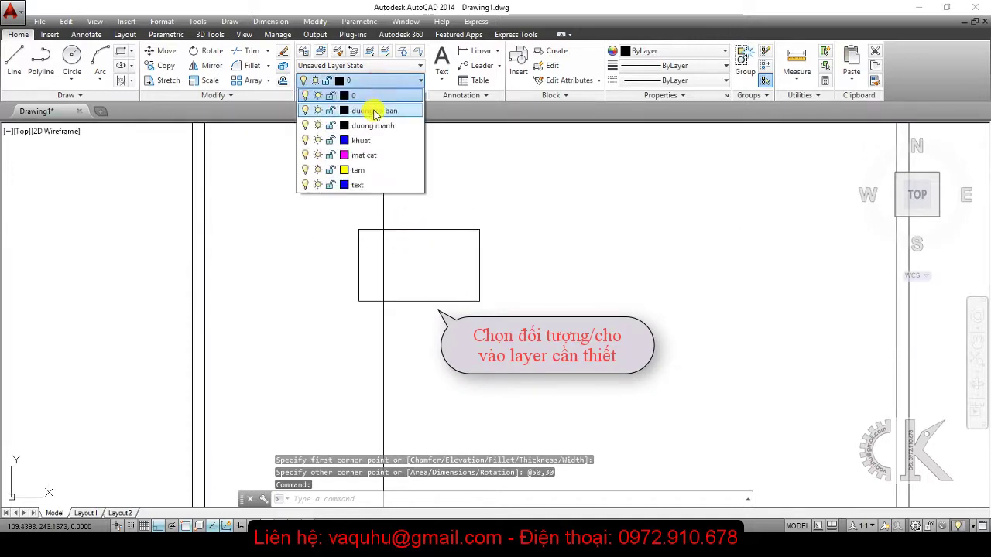
left_click(374, 94)
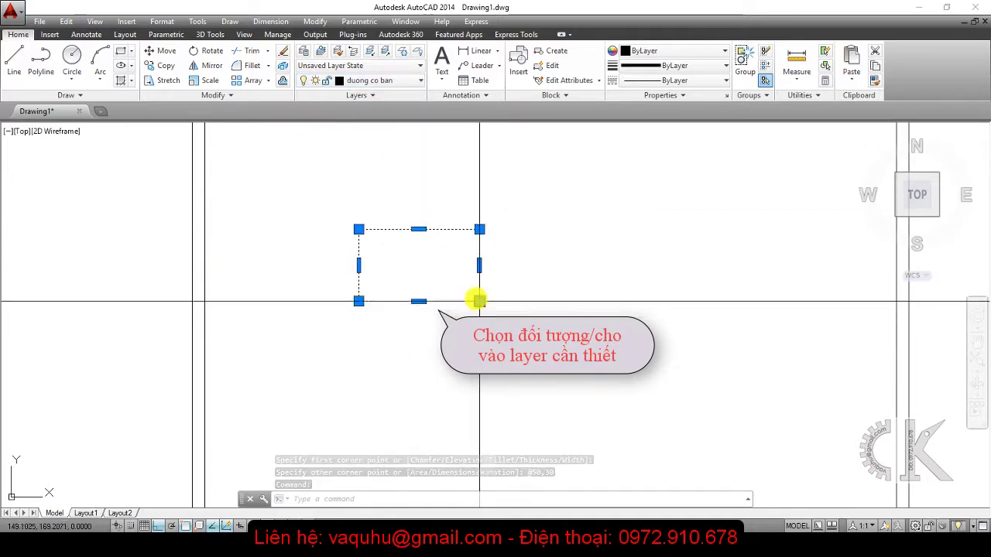
key("Escape")
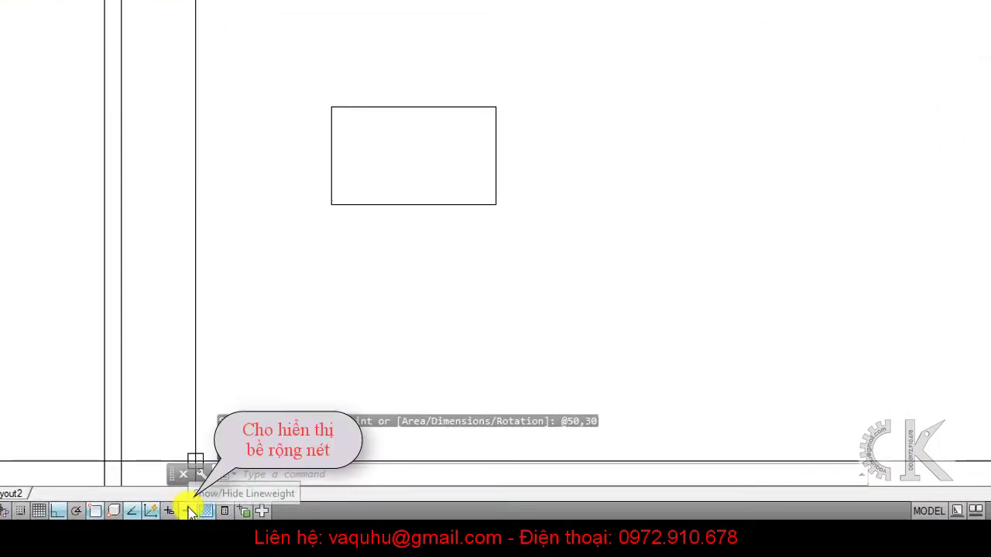
left_click(189, 511)
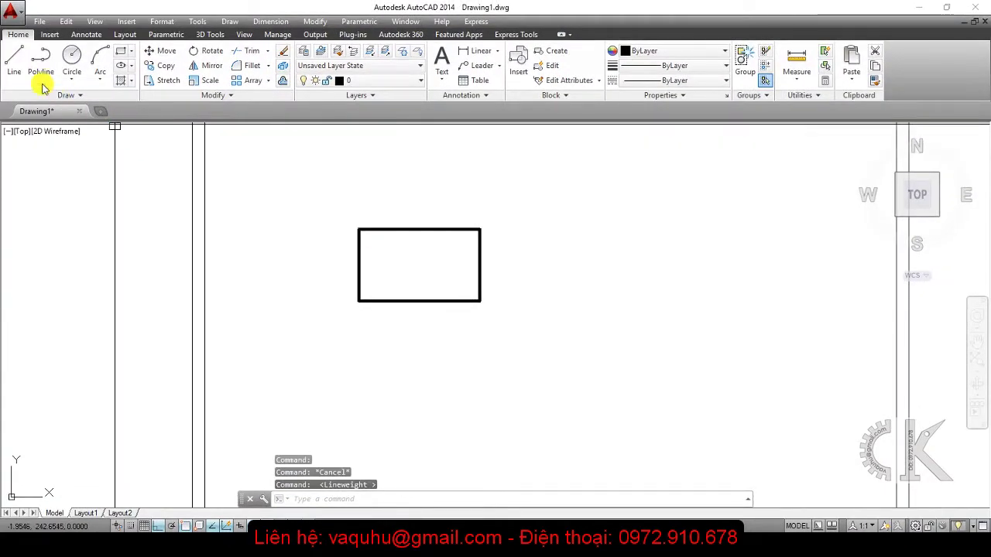
Step: Draw a horizontal line across the rectangle, lengthen its right end by 8 and shift it 4 left
left_click(15, 73)
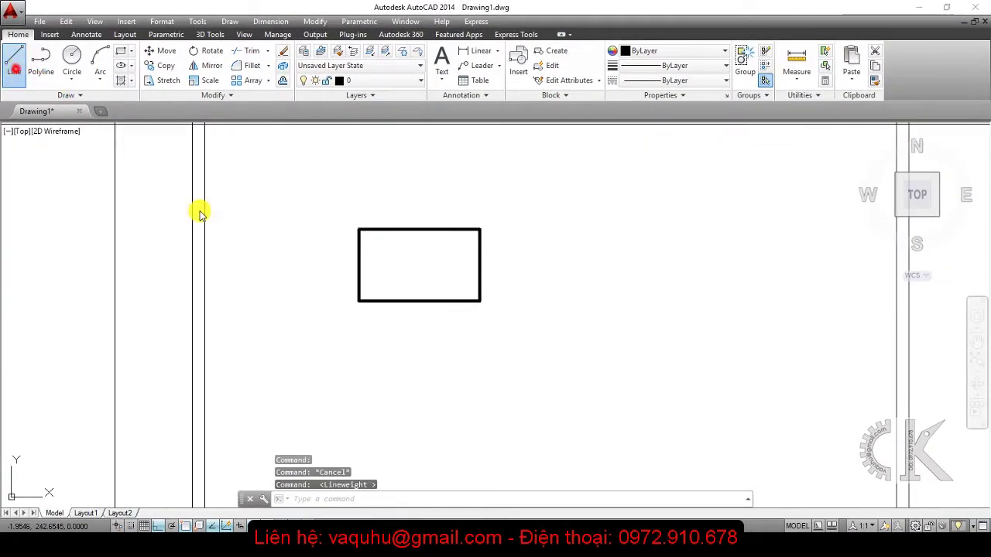
left_click(355, 268)
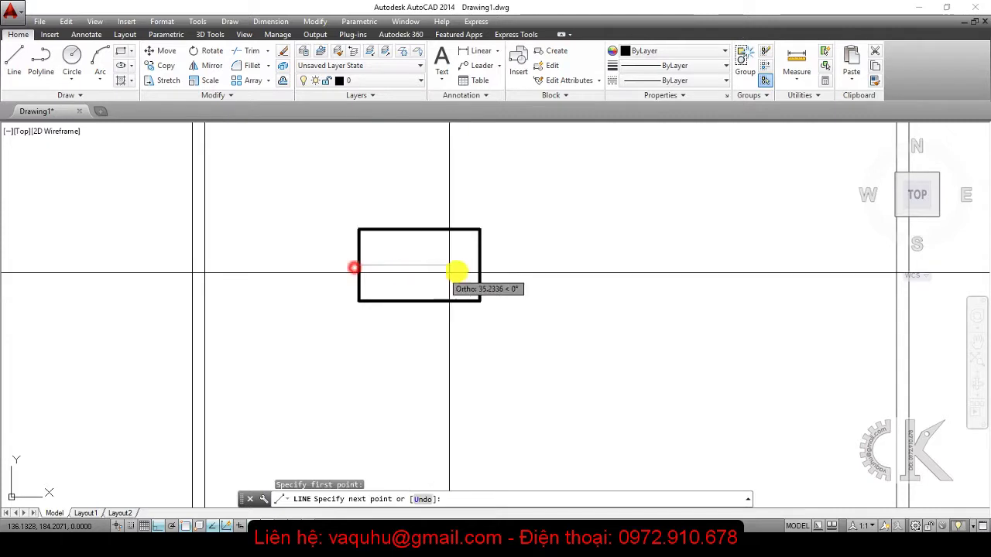
left_click(481, 265)
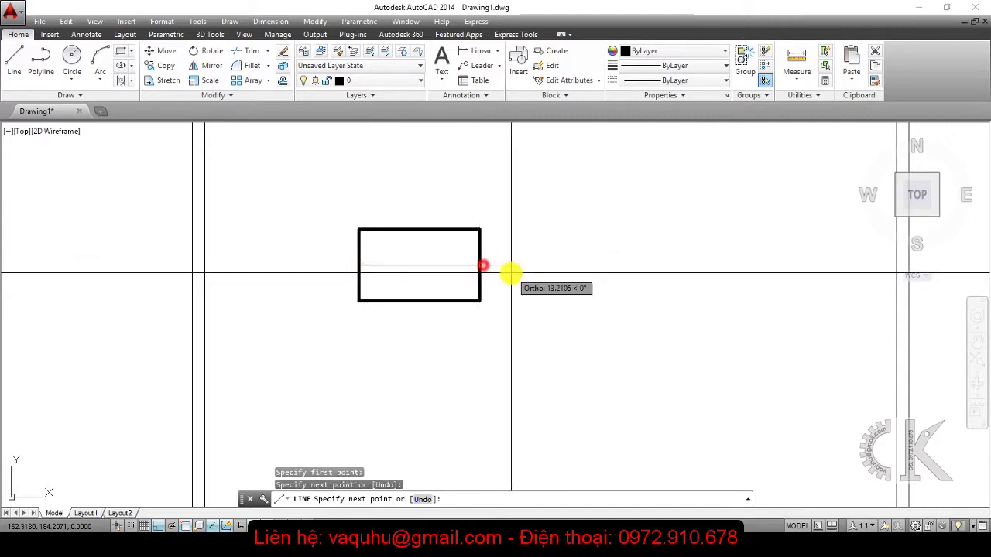
key("Return")
left_click(452, 266)
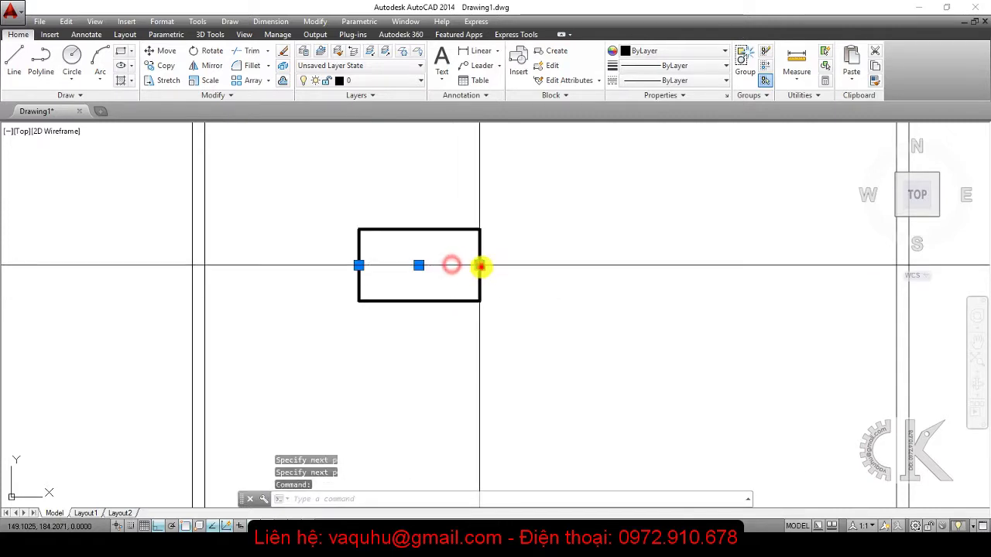
left_click(480, 266)
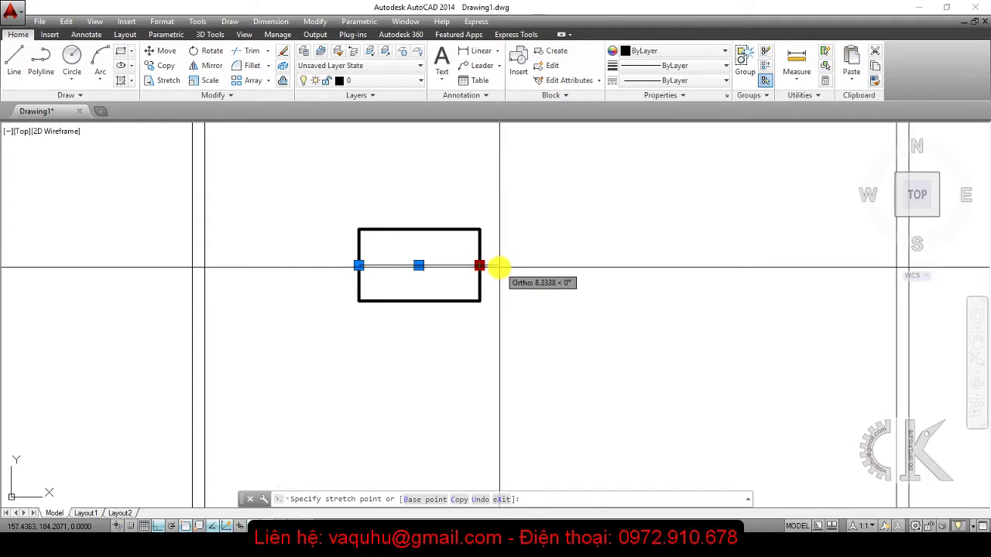
type("8")
key("Return")
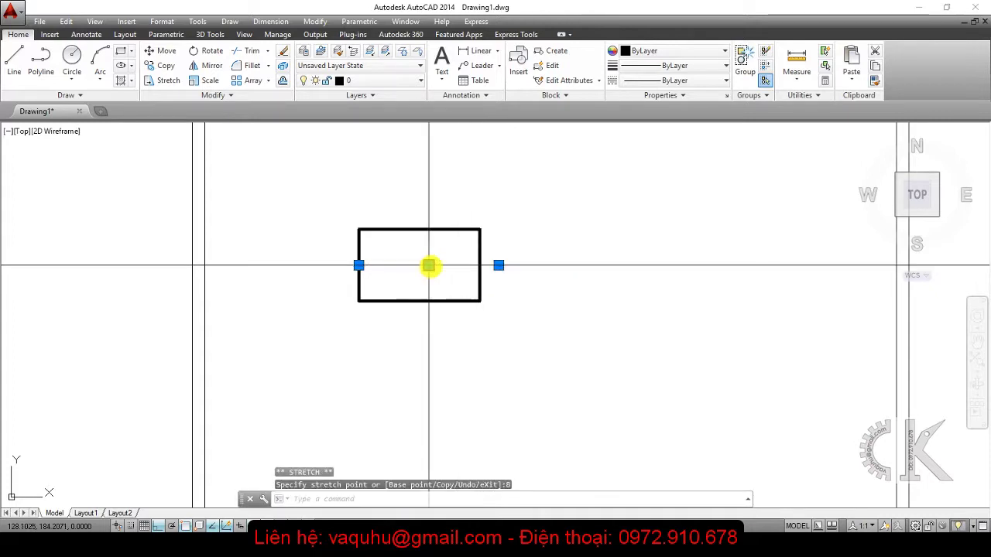
left_click(428, 265)
type("4")
key("Return")
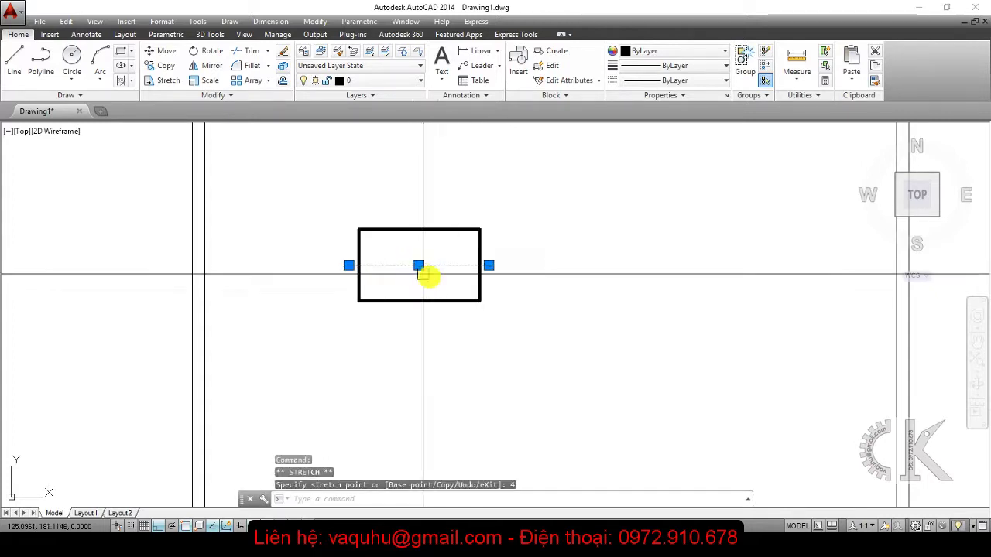
key("Escape")
Step: Put the middle line on the tam centre-line layer
left_click(438, 265)
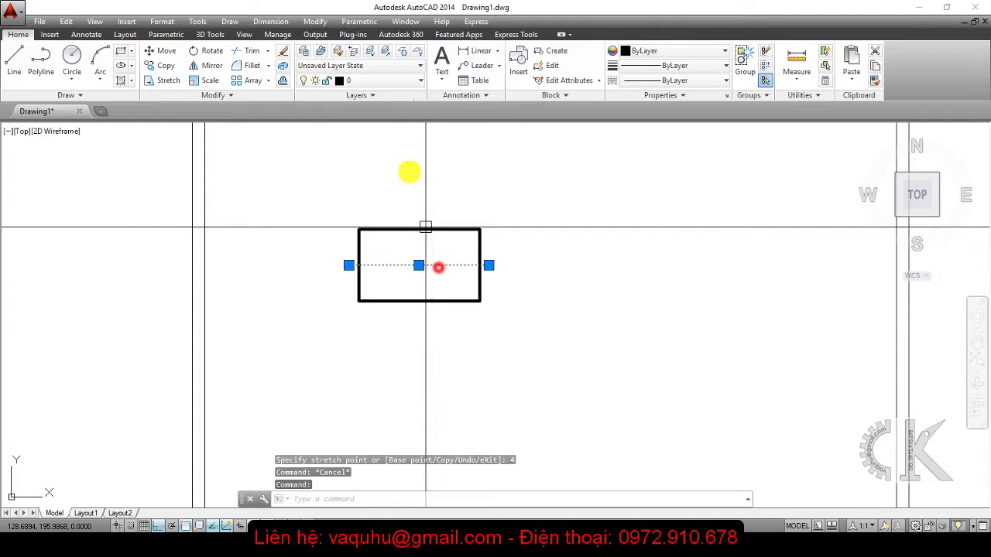
left_click(380, 80)
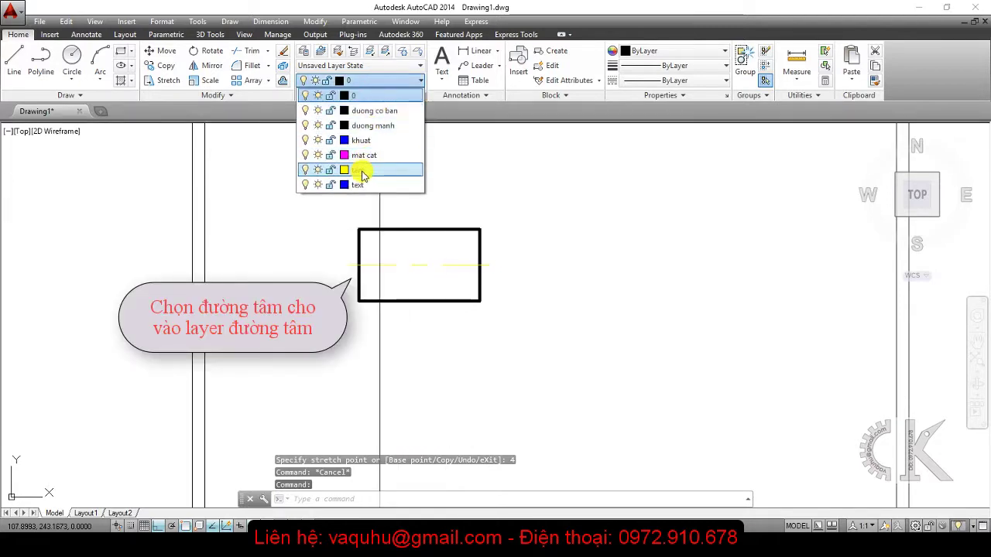
left_click(362, 171)
key("Escape")
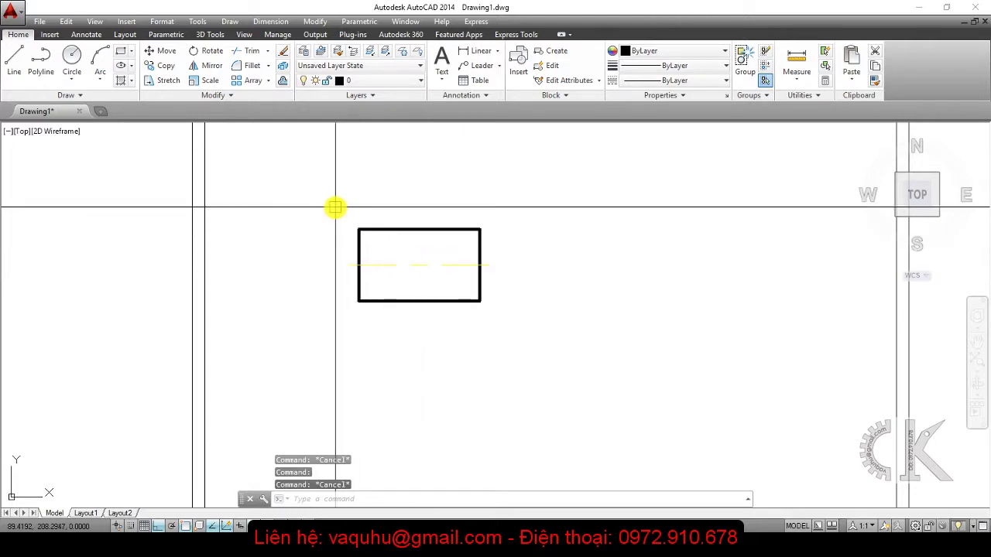
Step: Make duong co ban the current layer
left_click(391, 81)
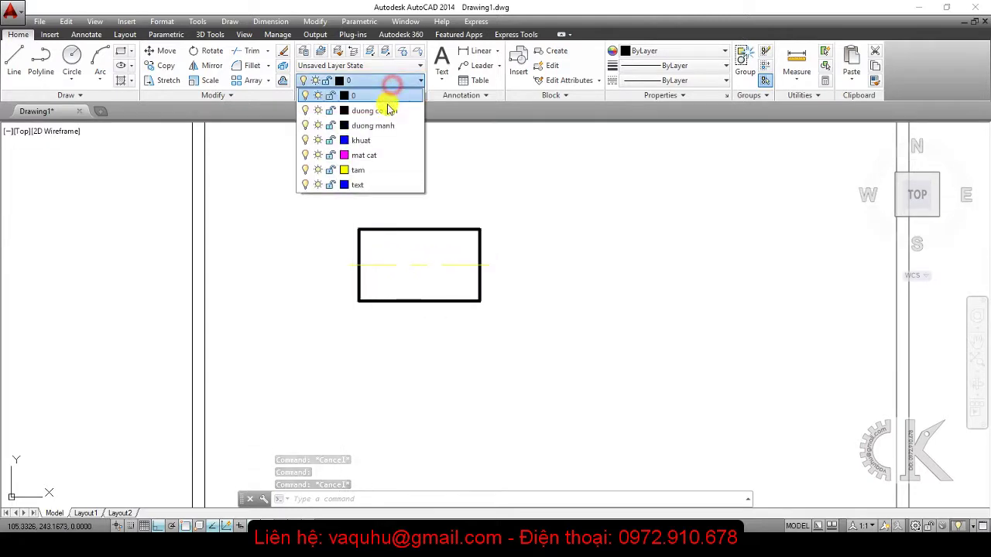
left_click(387, 114)
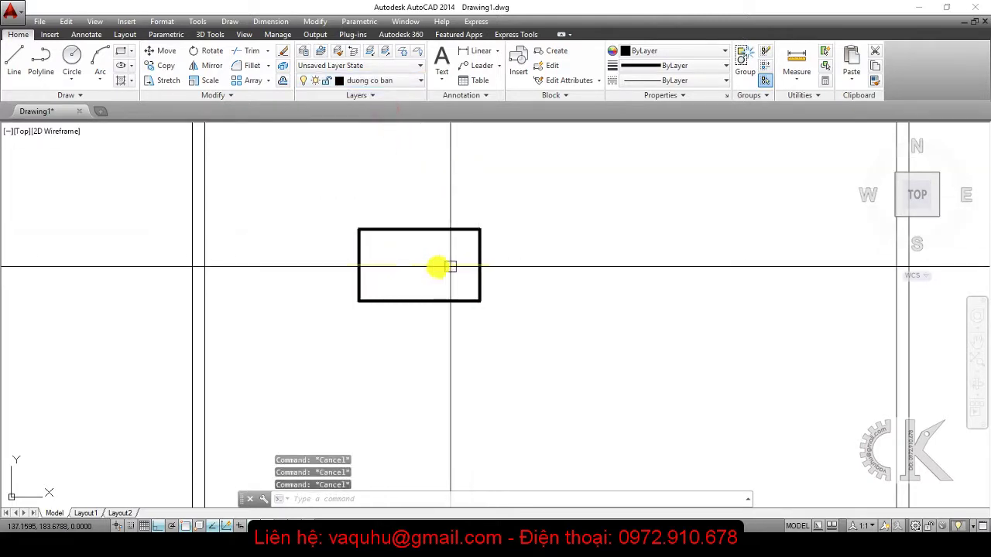
mouse_move(439, 263)
middle_mouse_down()
mouse_move(460, 224)
mouse_move(440, 243)
mouse_move(376, 254)
middle_mouse_up()
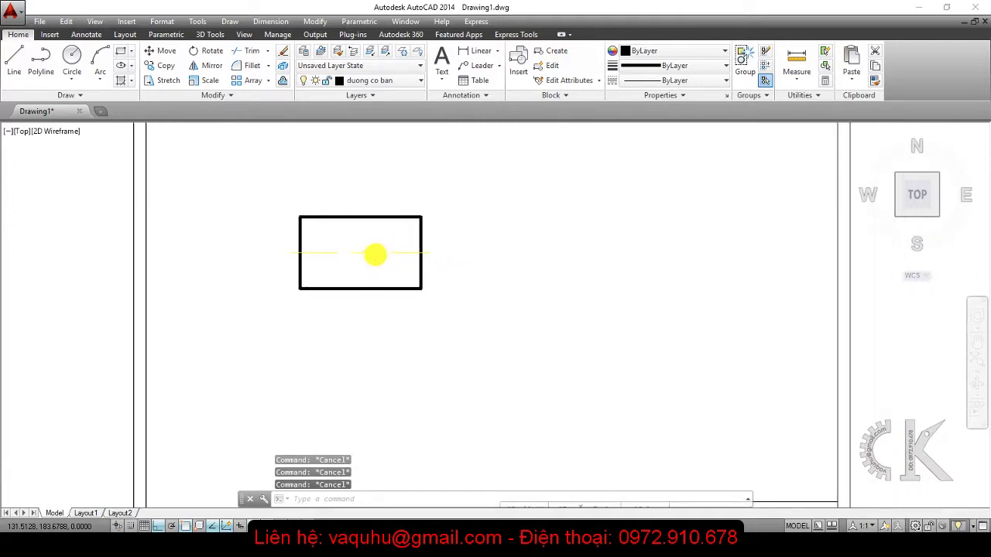
Step: Draw a radius-30 circle to the right of the rectangle
left_click(70, 54)
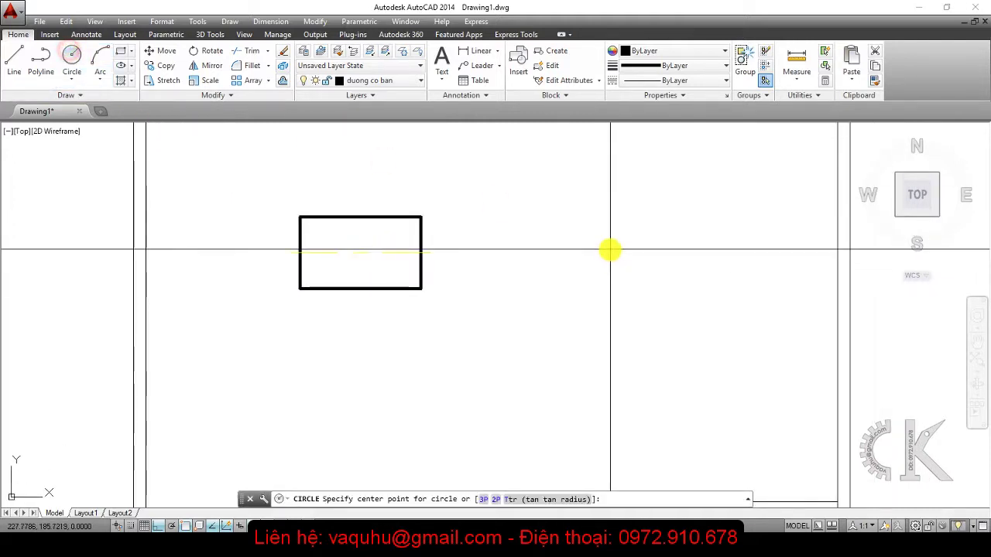
left_click(608, 250)
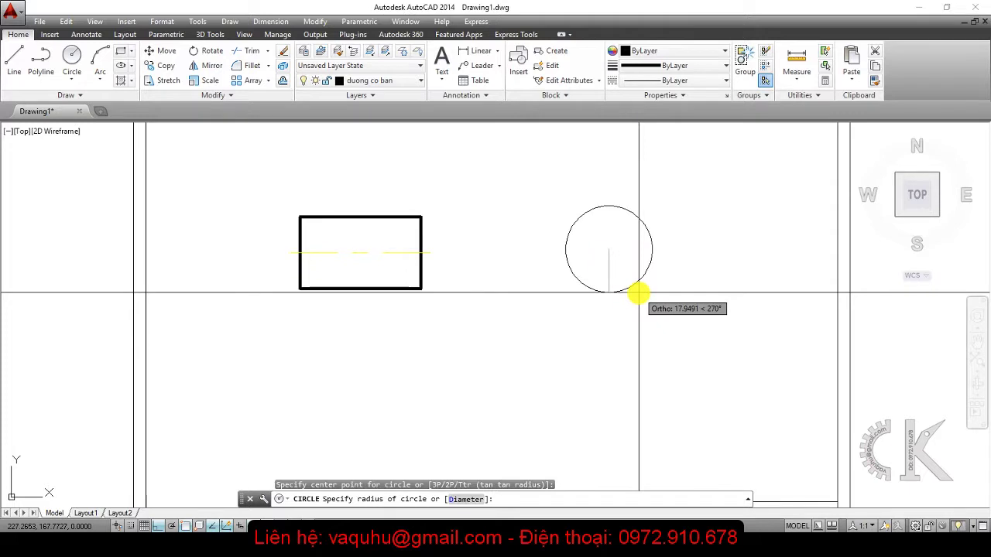
type("30")
key("Return")
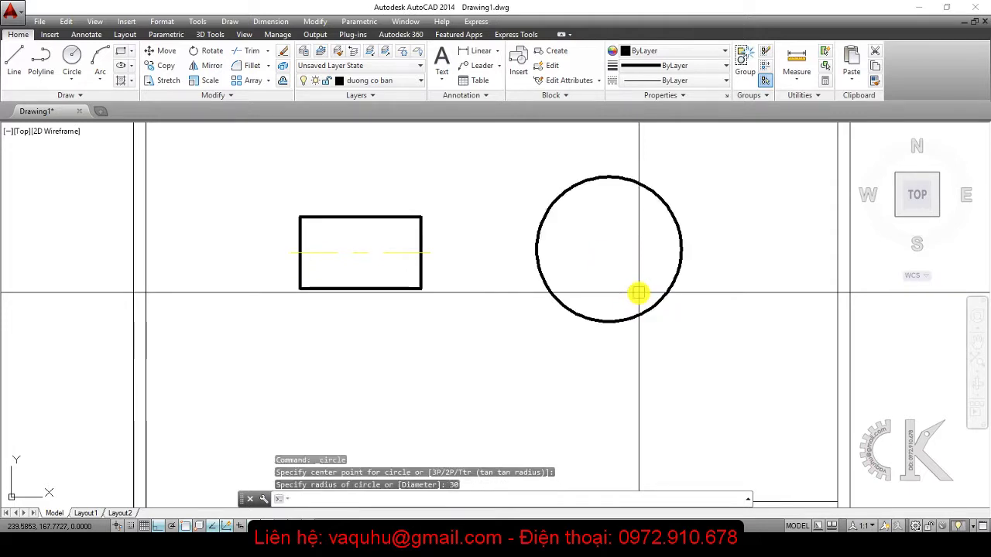
middle_click_drag(630, 270, 619, 288)
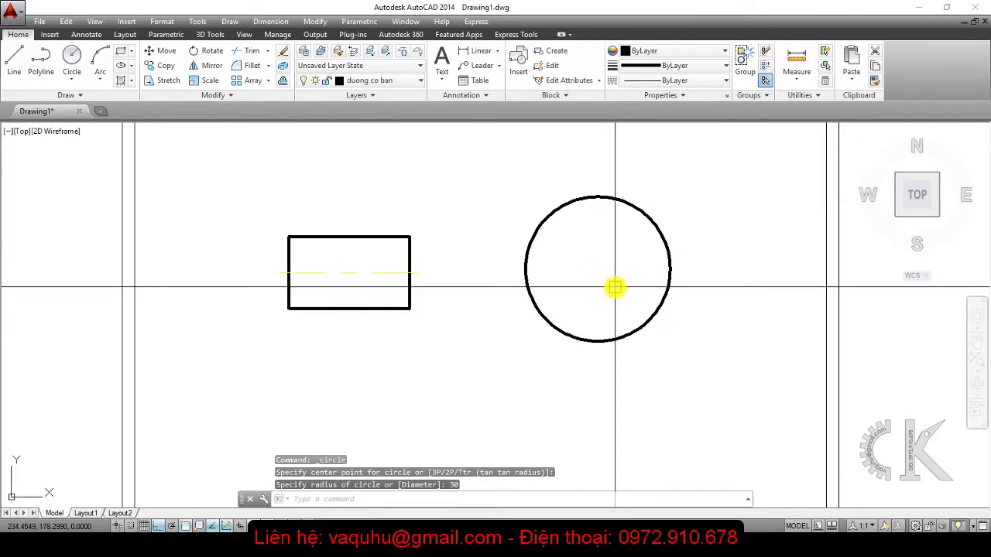
Step: Draw a horizontal line between the circle's left and right quadrants and put it on layer tam
type("l")
key("Return")
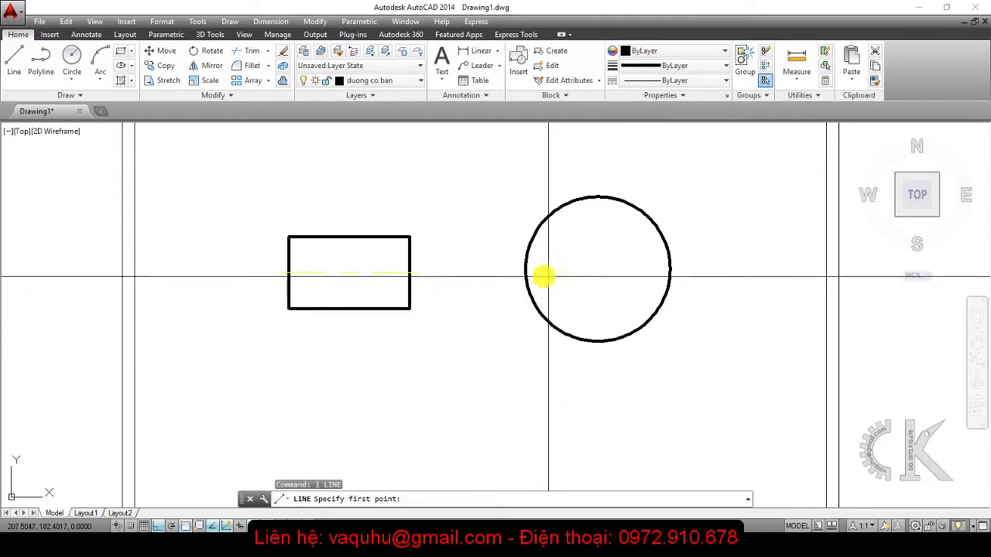
left_click(525, 271)
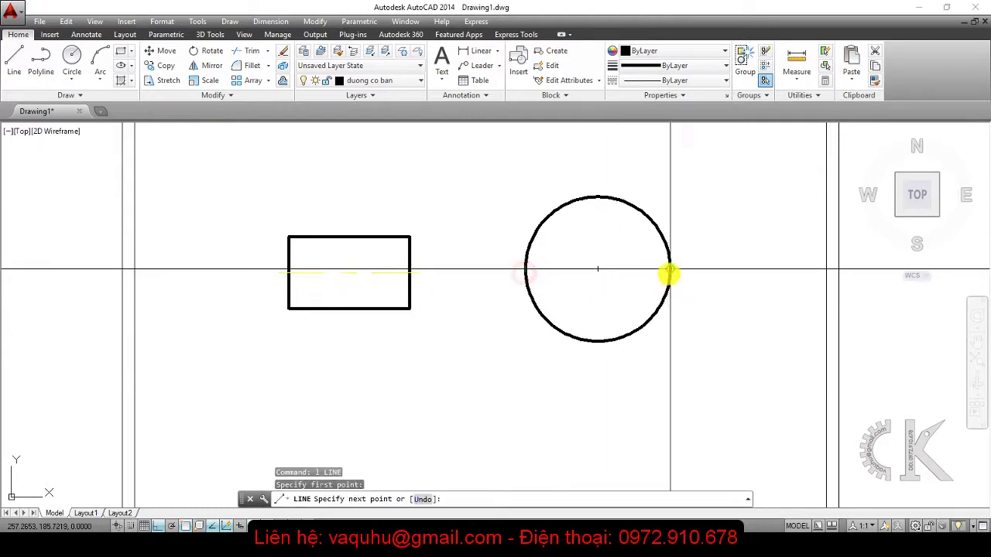
left_click(668, 271)
key("Return")
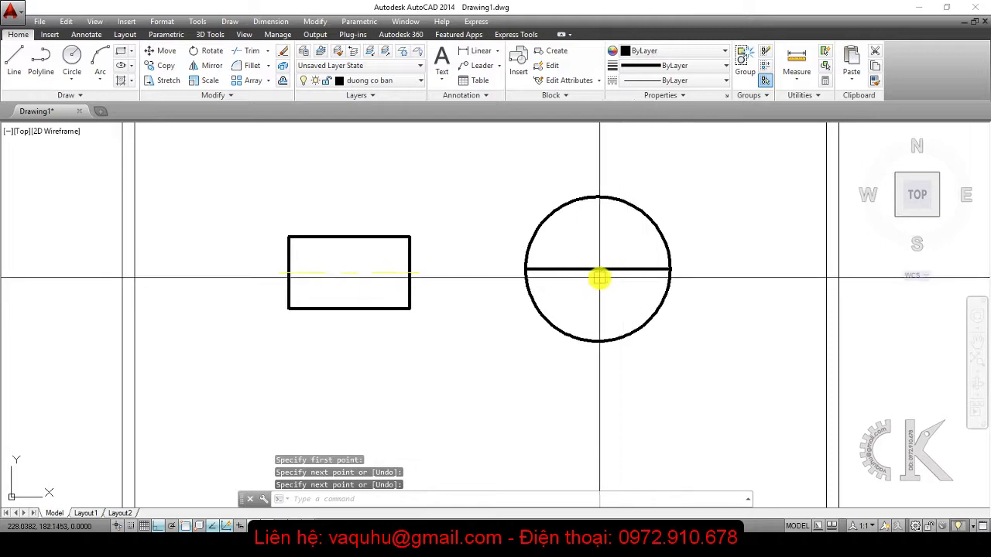
left_click(623, 272)
left_click(394, 81)
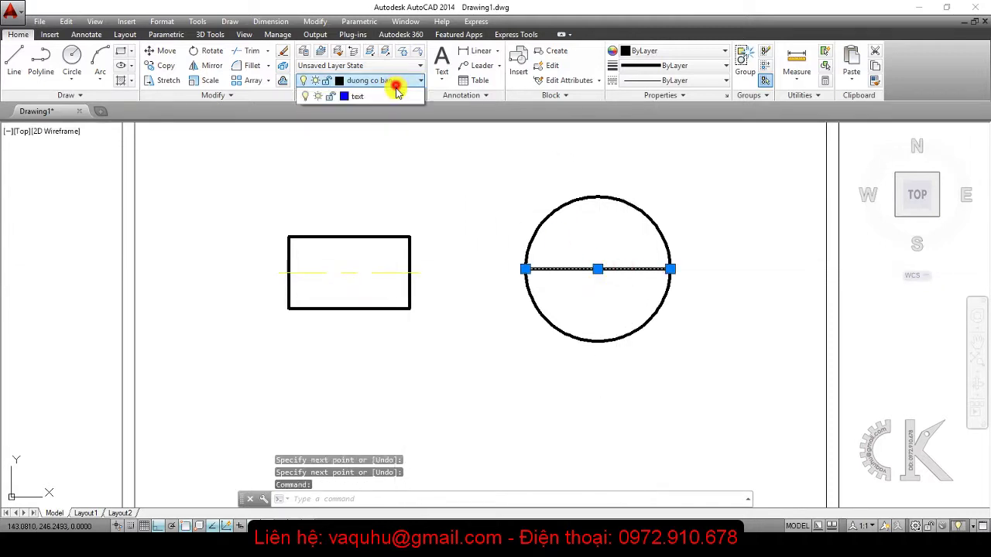
left_click(361, 171)
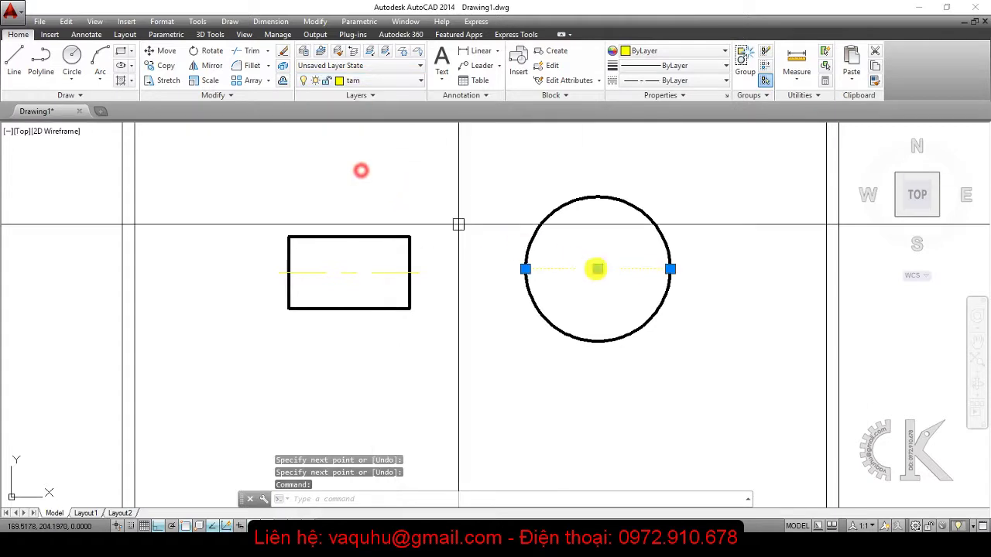
key("Escape")
Step: Rotate-copy the centre line about its midpoint to add a vertical centre line
left_click(607, 271)
left_click(599, 271)
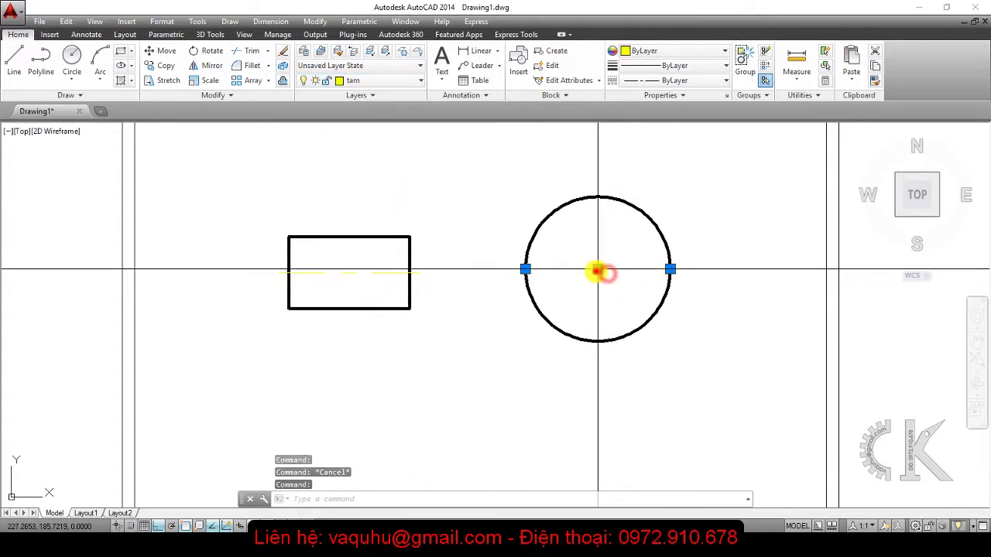
key("space")
key("space")
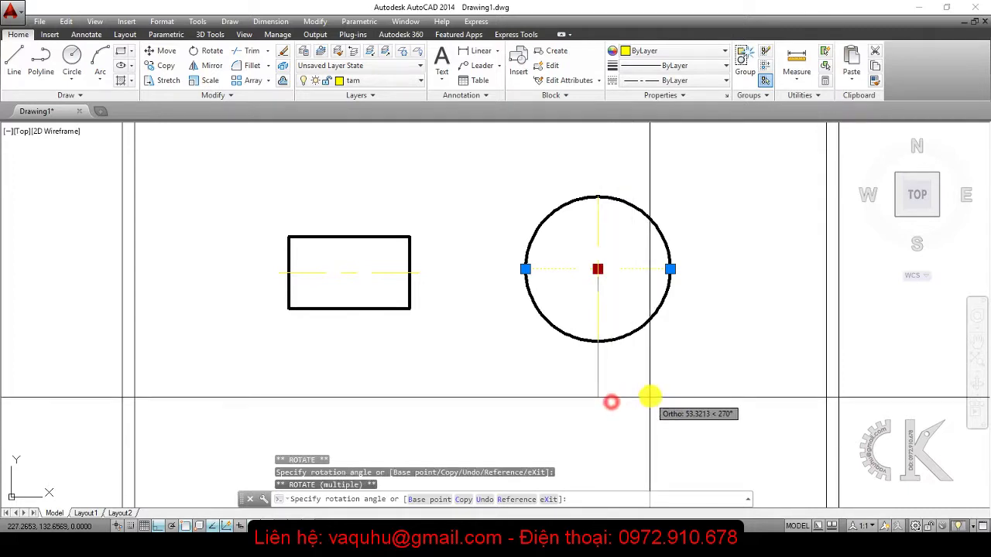
left_click(641, 361, "ctrl")
key("Escape")
key("Escape")
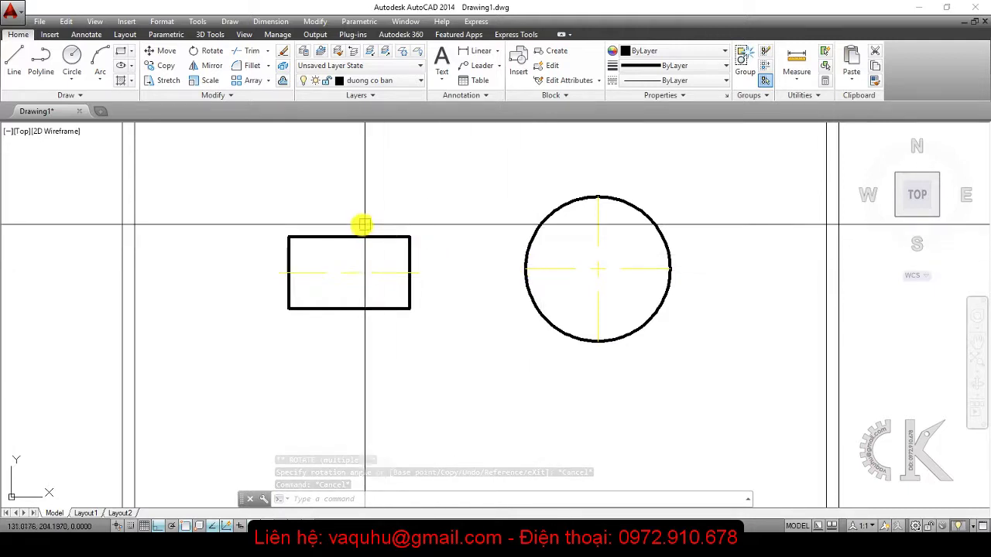
Step: Draw a temporary, slightly larger circle concentric with the existing circle
type("c")
key("Return")
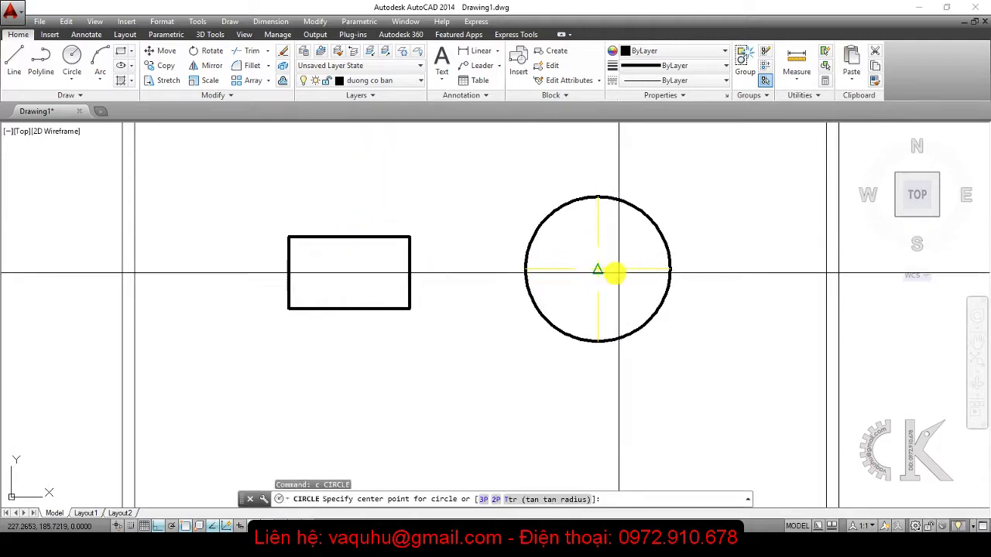
left_click(598, 270)
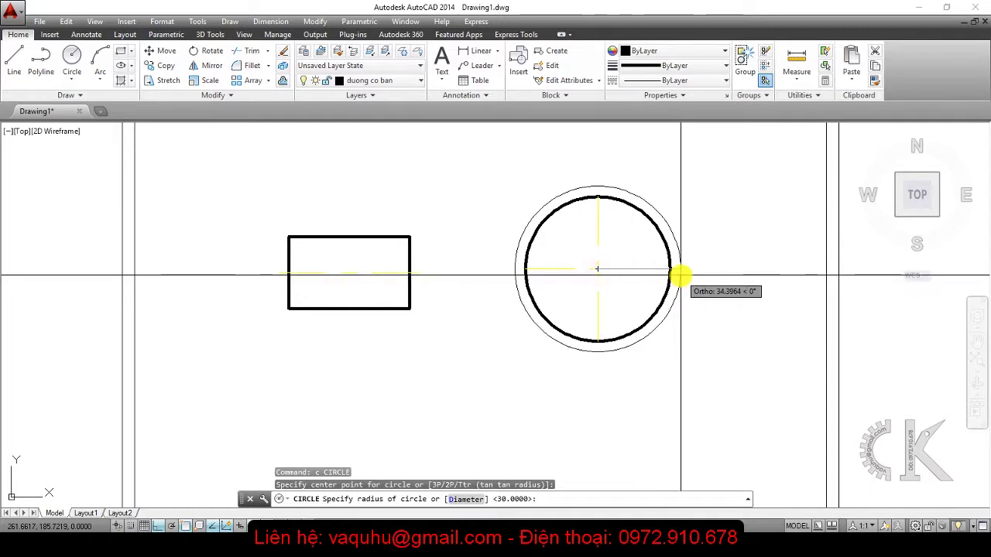
left_click(685, 276)
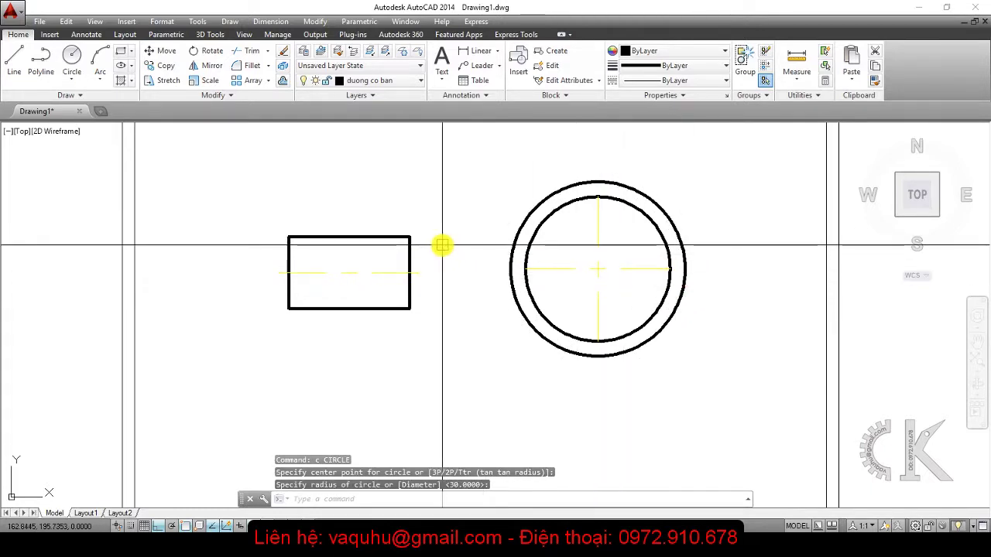
Step: Extend the centre lines to the outer circle with EXTEND, then delete the temporary circle
type("ex")
key("Return")
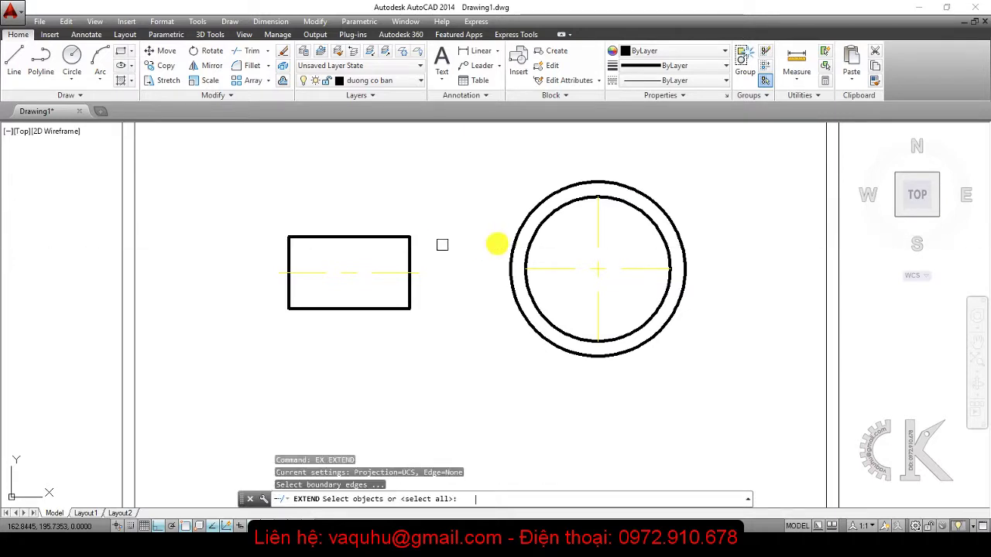
left_click(650, 202)
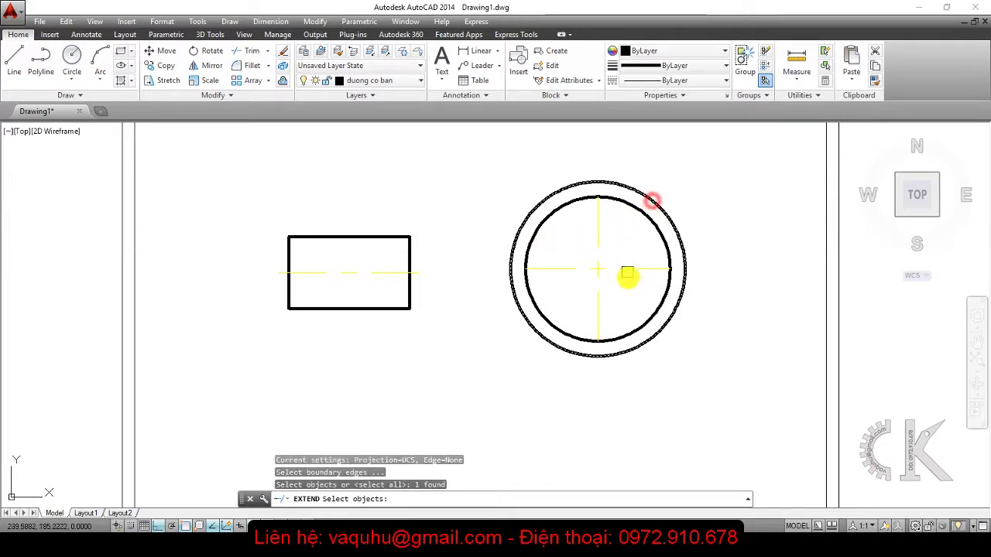
key("Return")
left_click(654, 271)
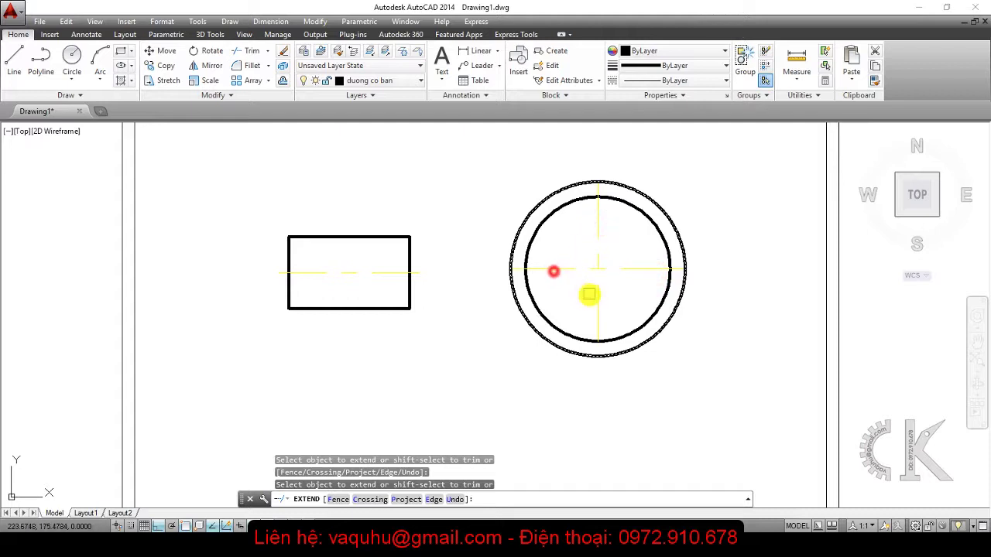
key("Escape")
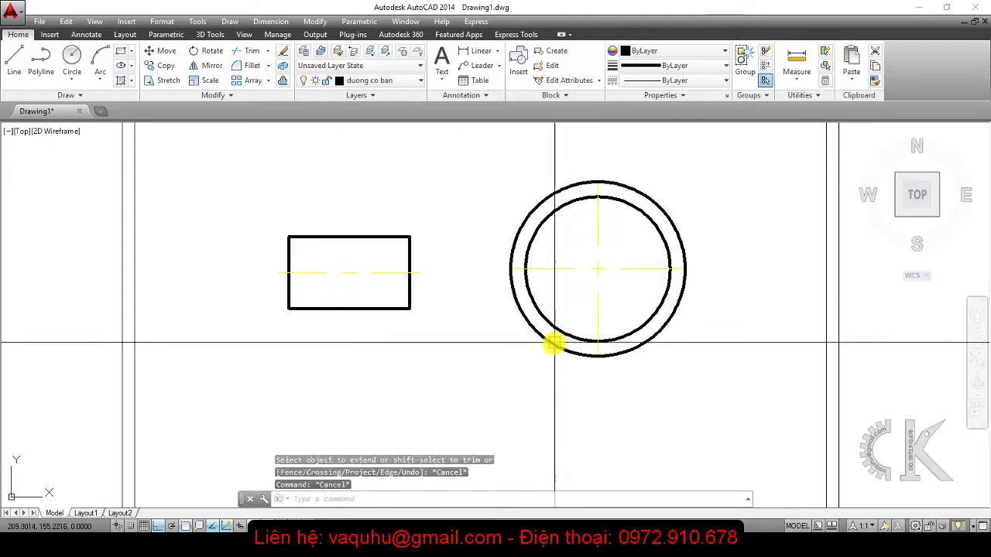
left_click(550, 343)
key("Delete")
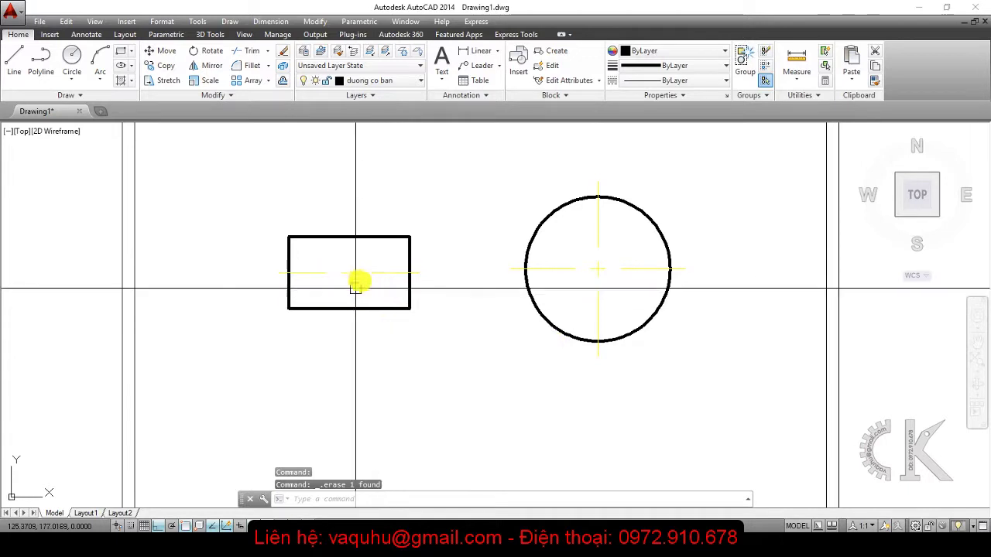
type("LA")
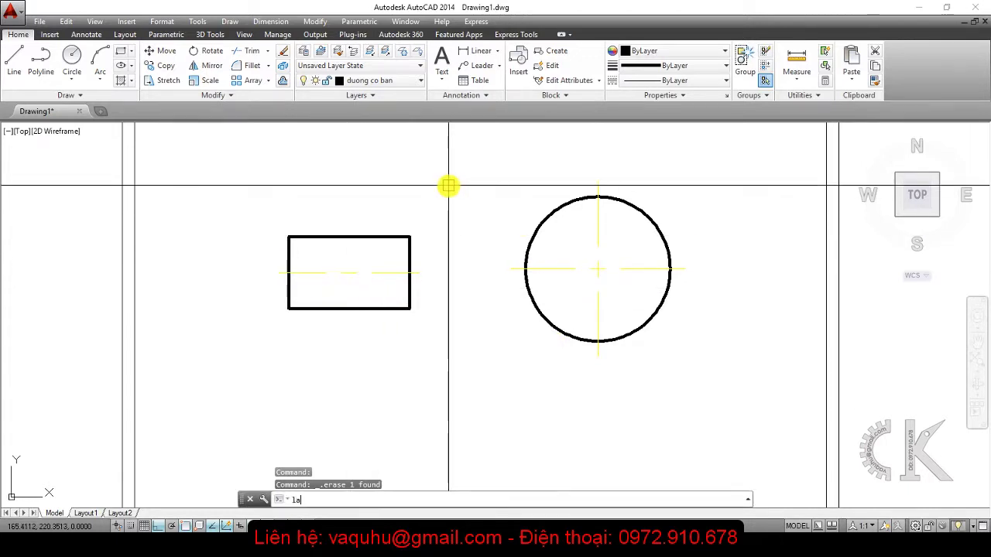
key("Return")
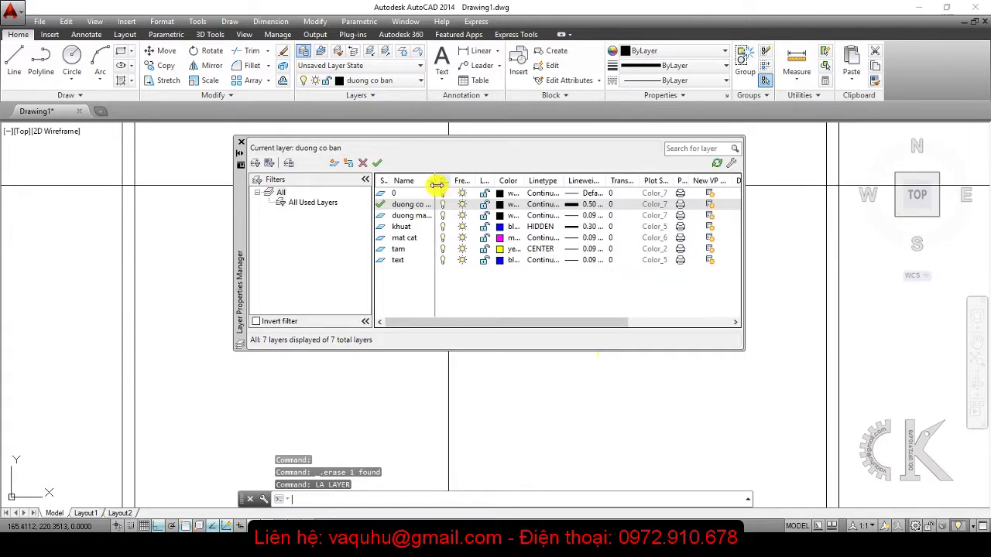
Step: Change the tam layer's colour from yellow to red in the Layer Properties Manager
left_click(500, 248)
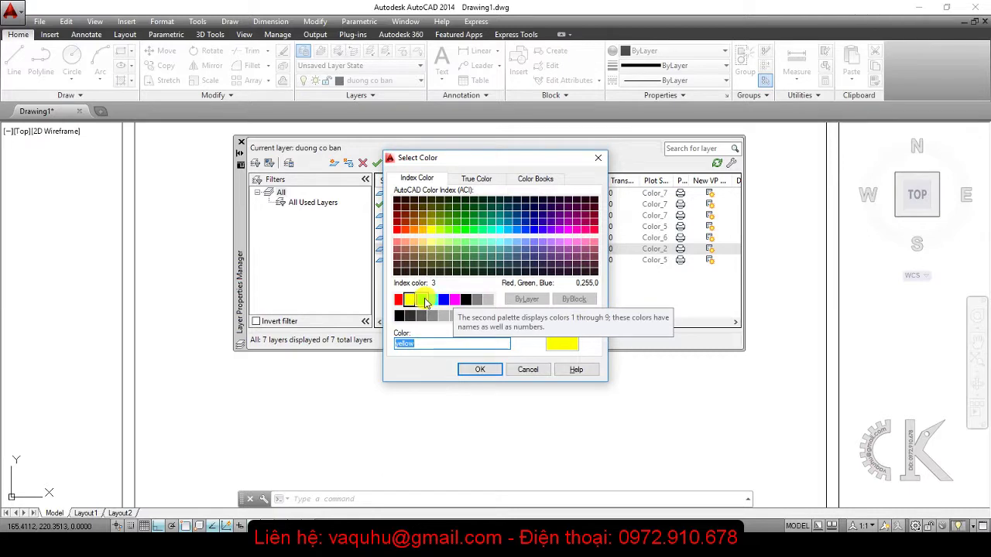
left_click(401, 300)
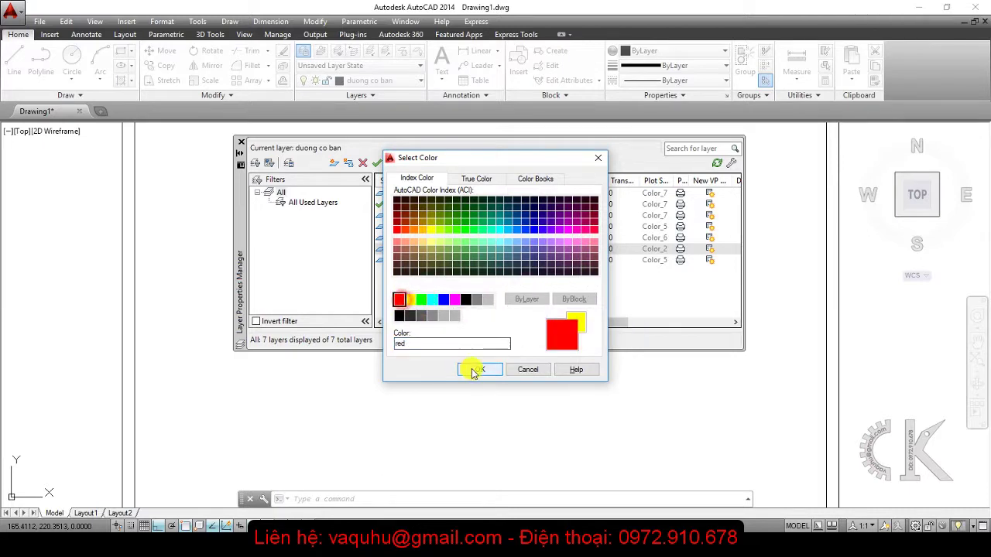
left_click(474, 370)
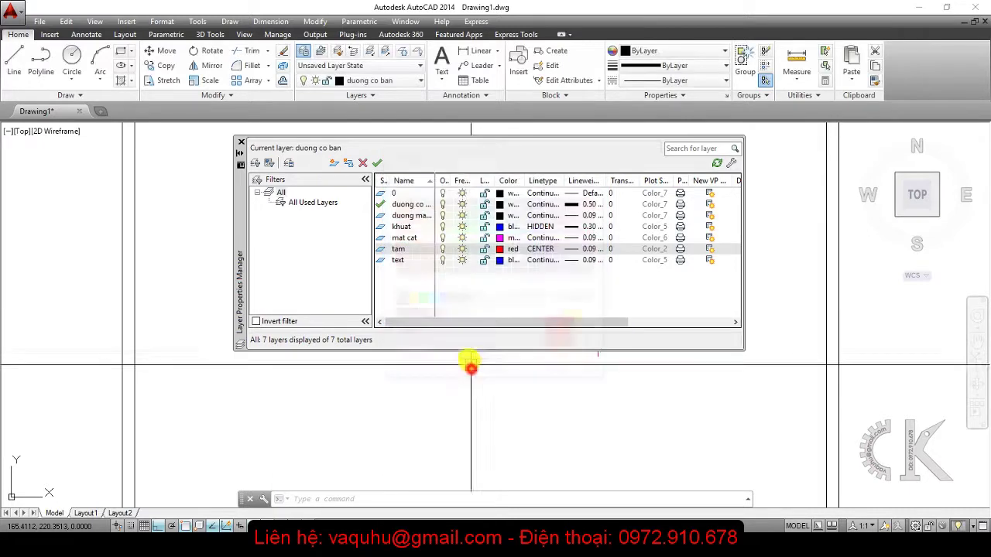
left_click(238, 145)
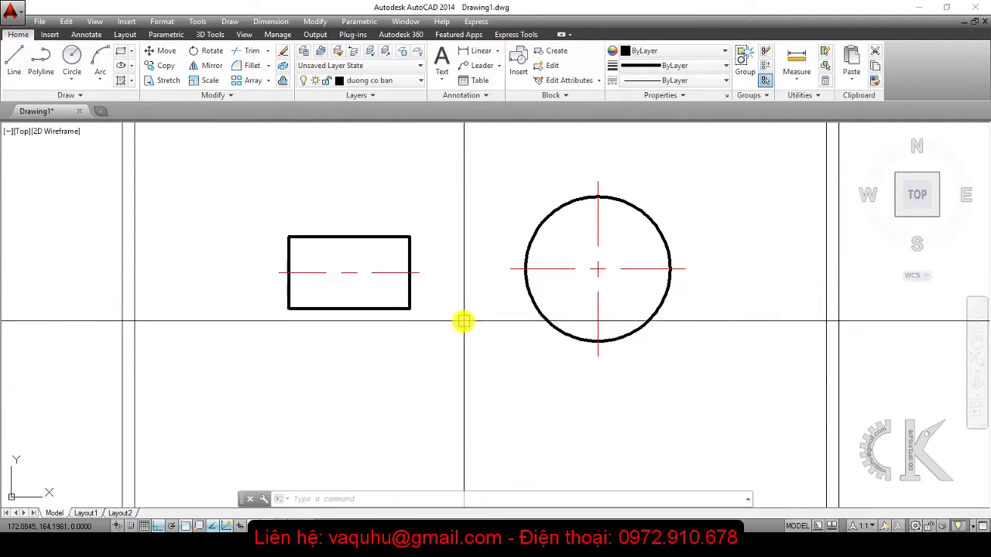
Step: Draw a radius-20 circle below the rectangle
left_click(70, 56)
middle_click_drag(288, 353, 284, 284)
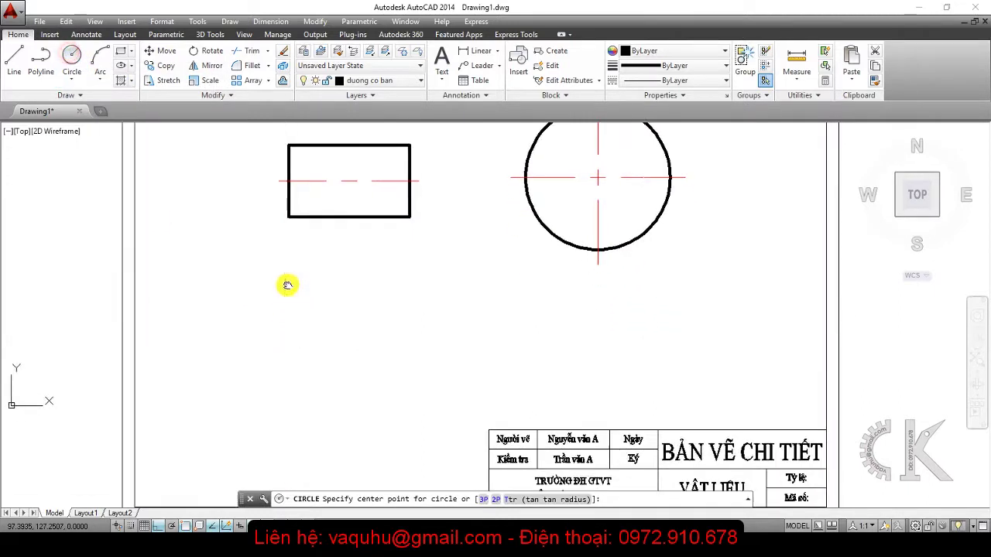
left_click(350, 338)
type("2")
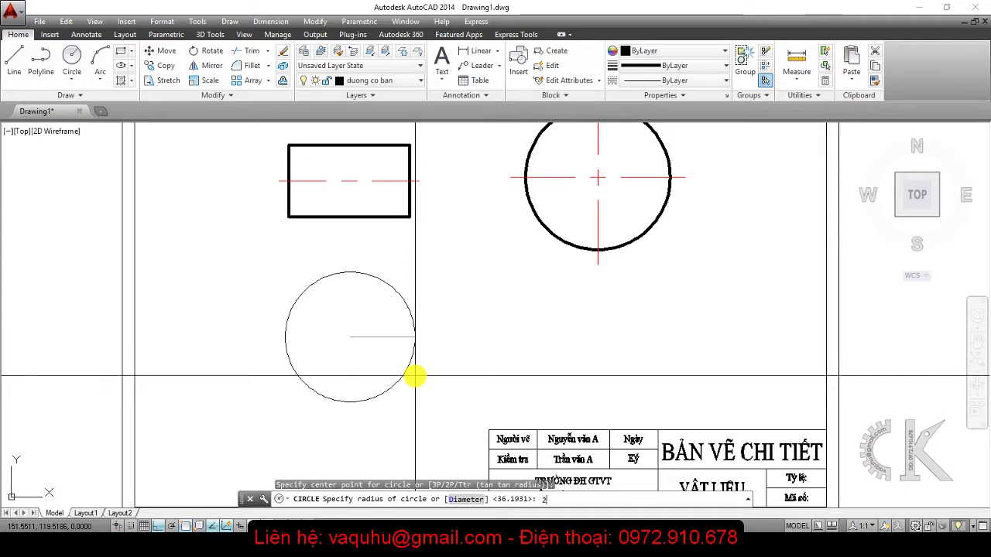
type("0")
key("Return")
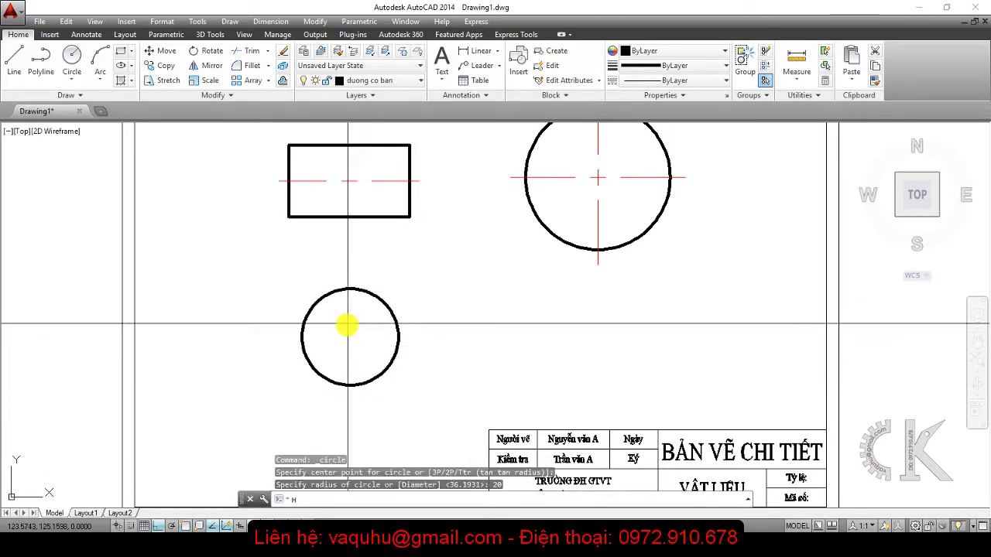
Step: Fill the new circle with ANSI31 hatching at scale 30
key("Return")
left_click(348, 324)
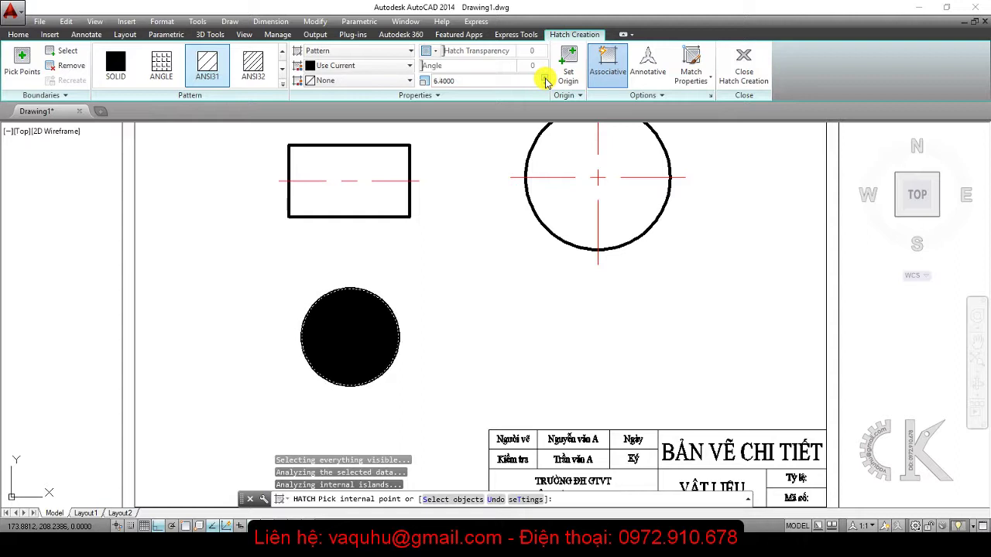
left_click(546, 81)
type("30.0000")
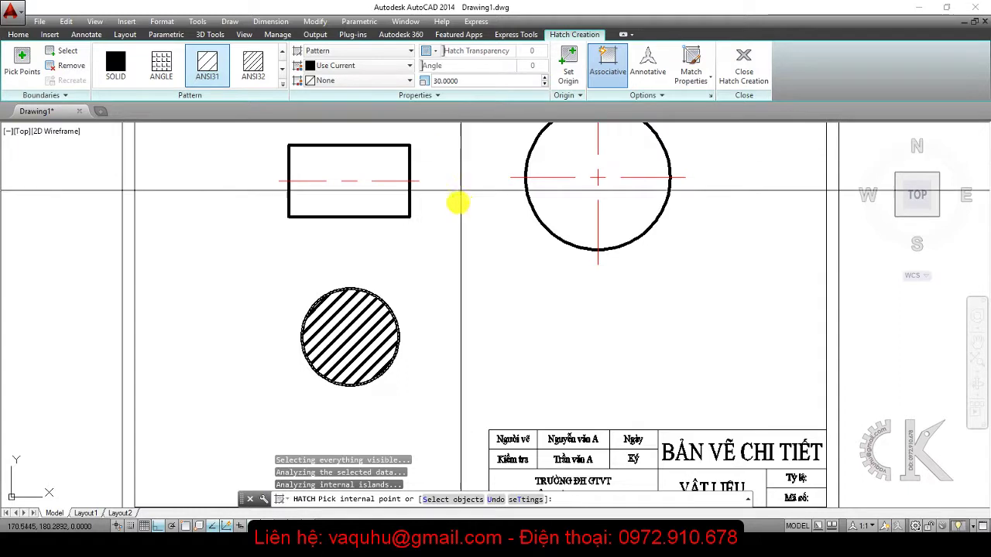
key("Escape")
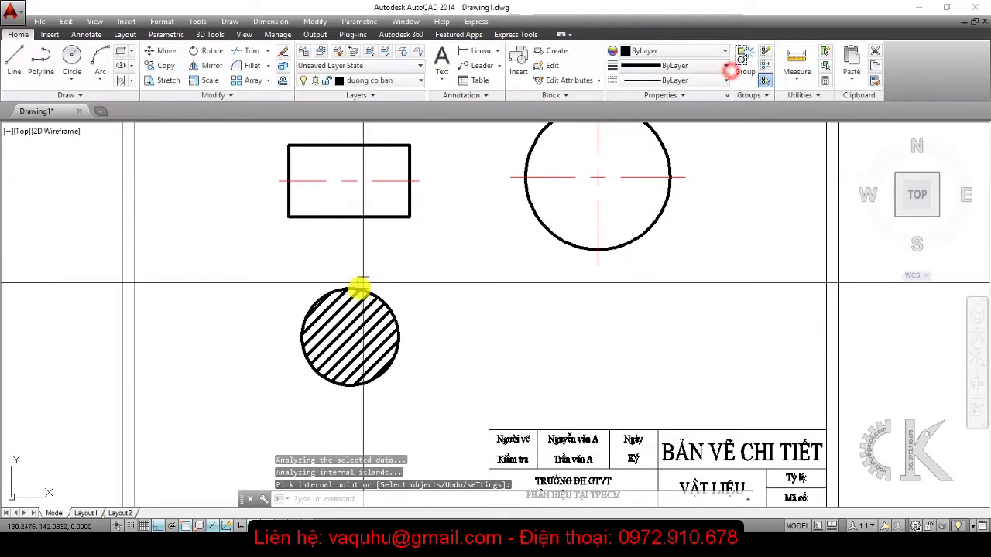
left_click(368, 326)
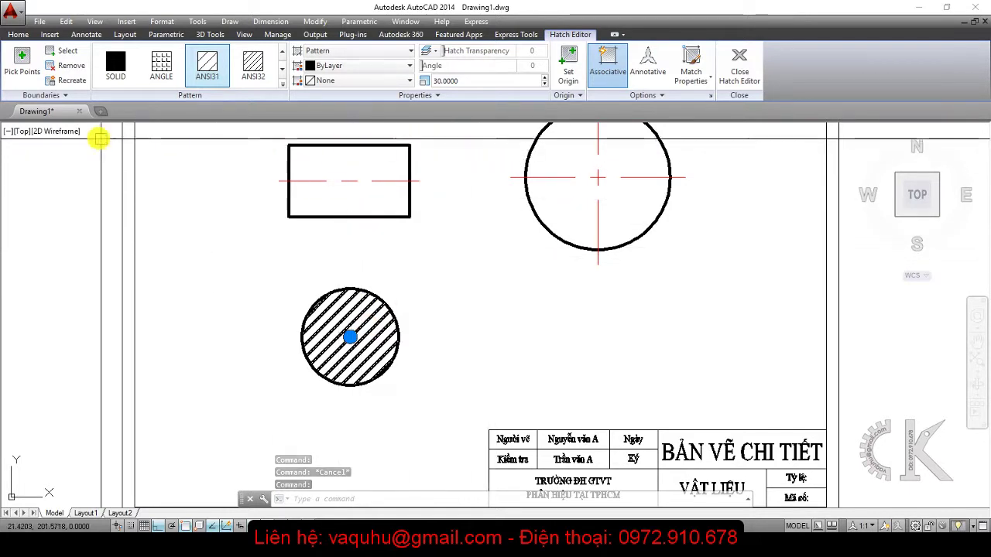
Step: Move the lower circle's hatch onto the mat cat layer so it shows magenta
left_click(19, 35)
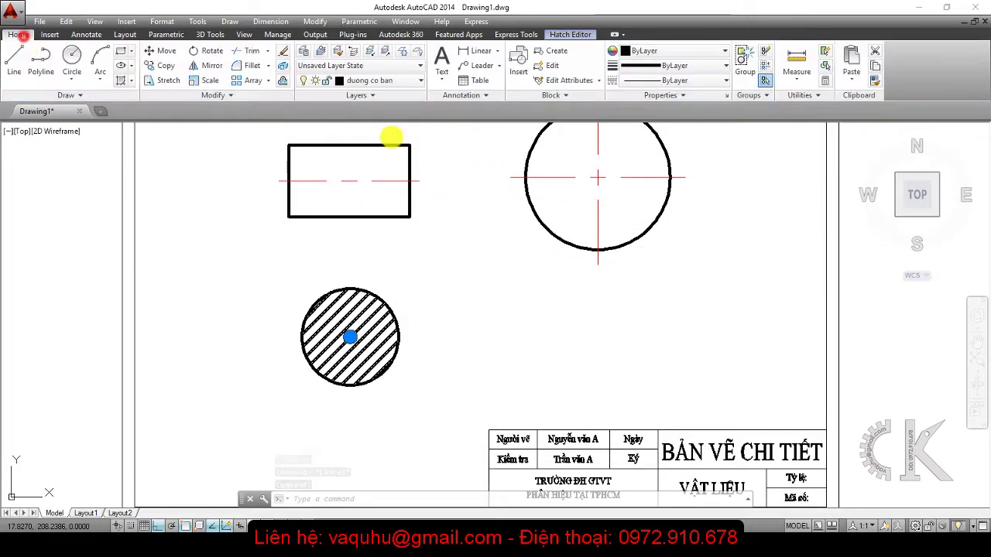
left_click(419, 87)
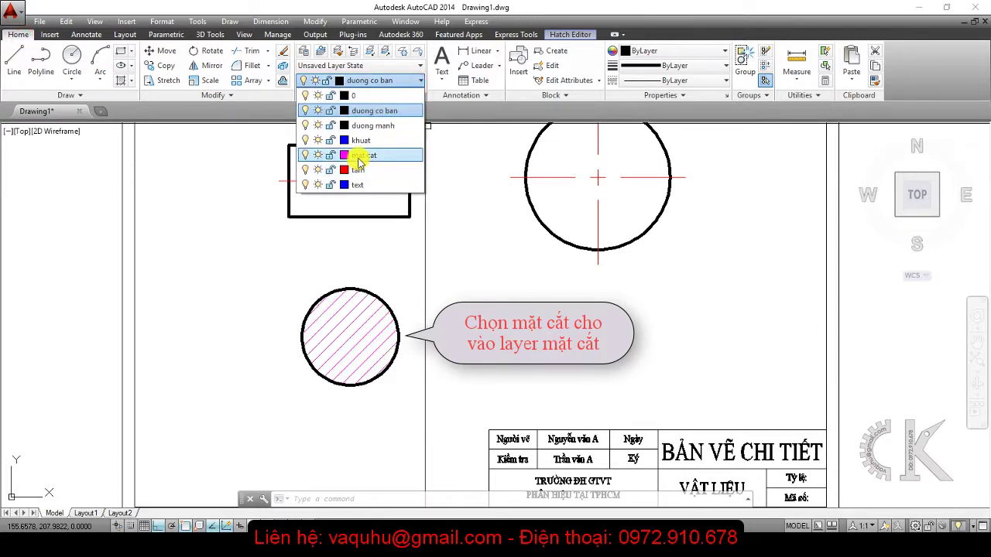
left_click(358, 156)
key("Escape")
key("Escape")
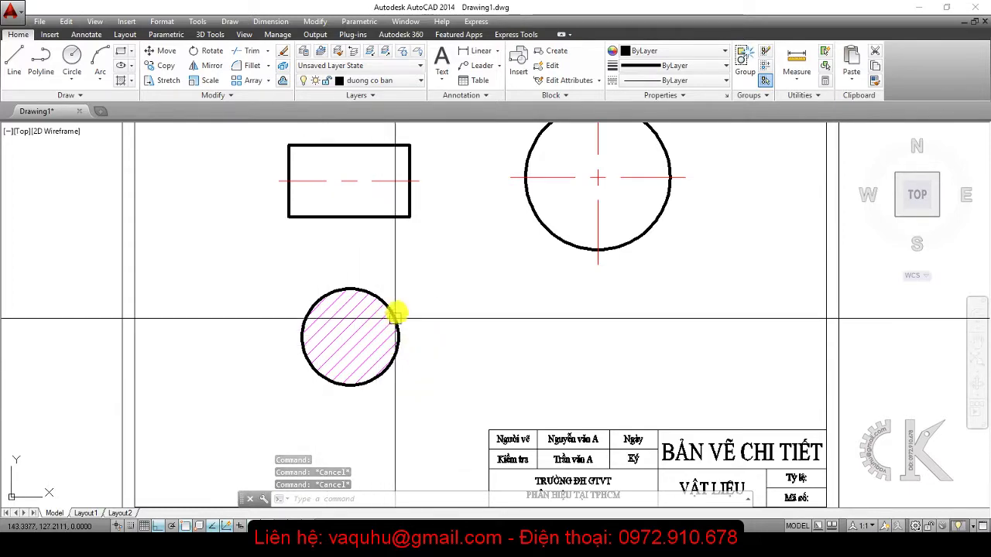
middle_click_drag(501, 328, 462, 208)
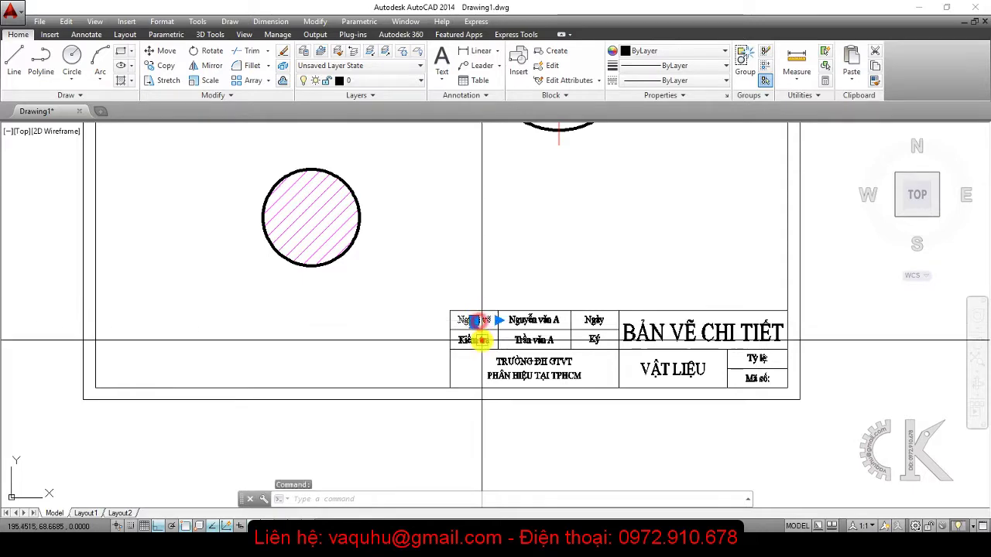
Step: Select all title block texts, including TRƯỜNG ĐH GTVT, BẢN VẼ CHI TIẾT, VẬT LIỆU and Mã số
left_click(473, 340)
left_click(529, 319)
scroll(561, 338, "up", 4)
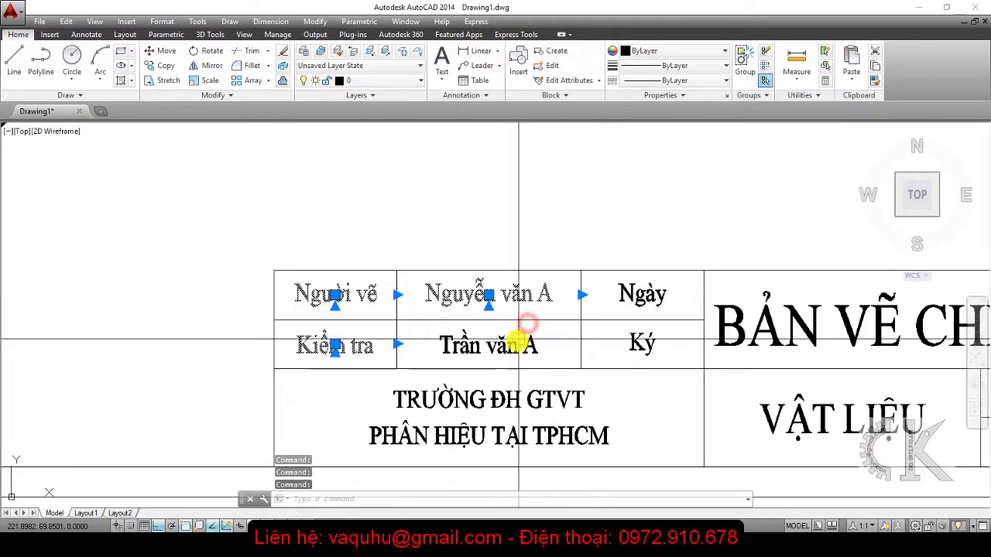
left_click(502, 399)
left_click(637, 308)
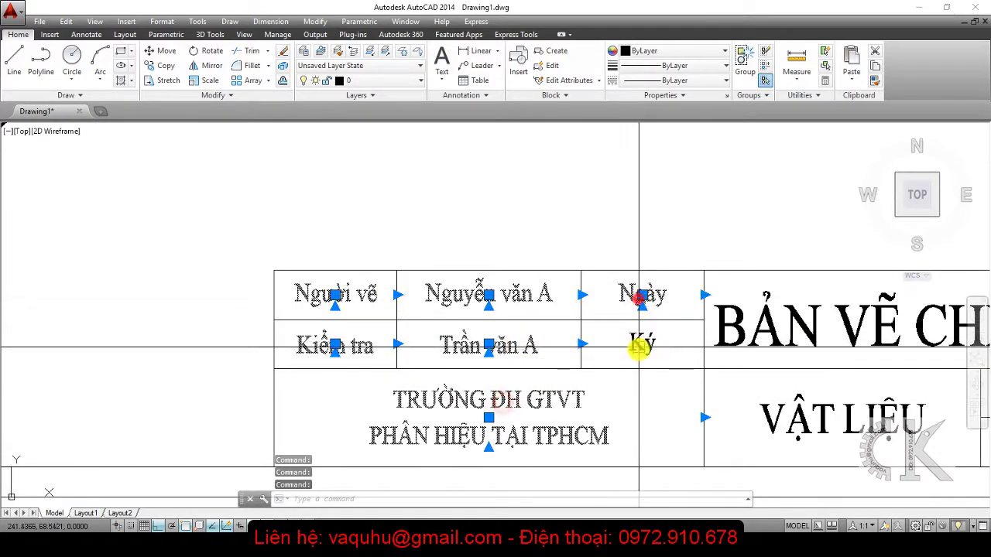
left_click(640, 345)
left_click(766, 321)
scroll(739, 348, "down", 2)
middle_click_drag(735, 350, 435, 325)
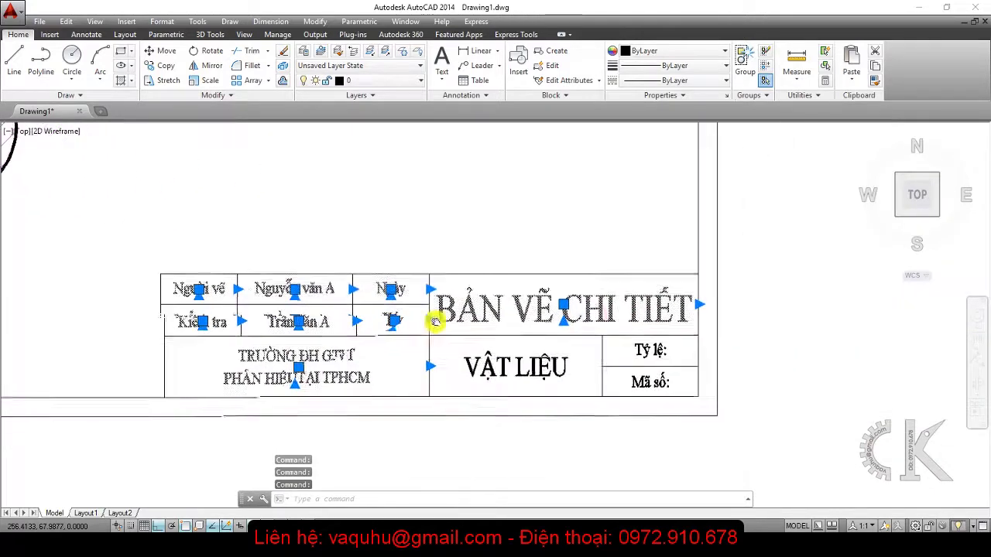
left_click(513, 368)
left_click(646, 352)
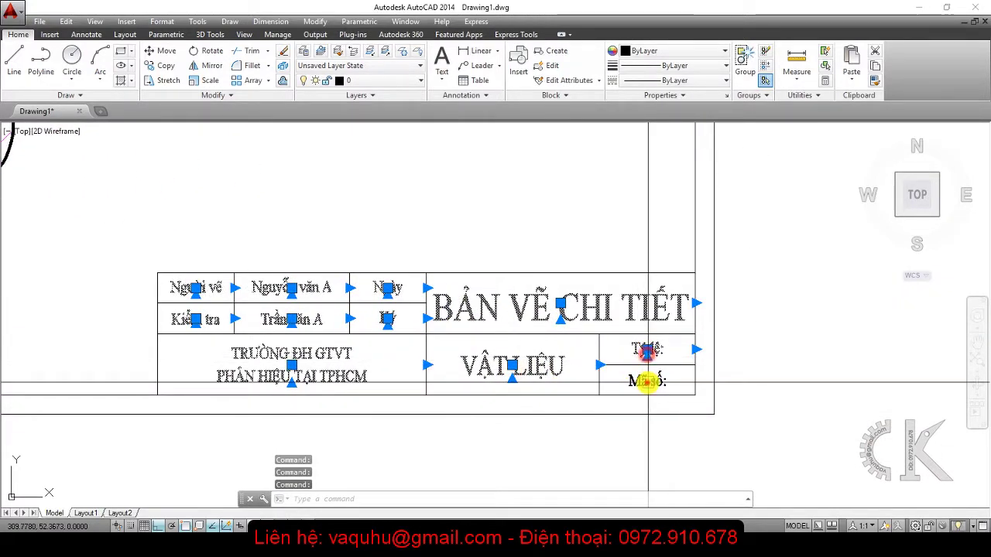
left_click(646, 379)
Step: Put the selected title block texts on the text layer so they display blue
left_click(393, 85)
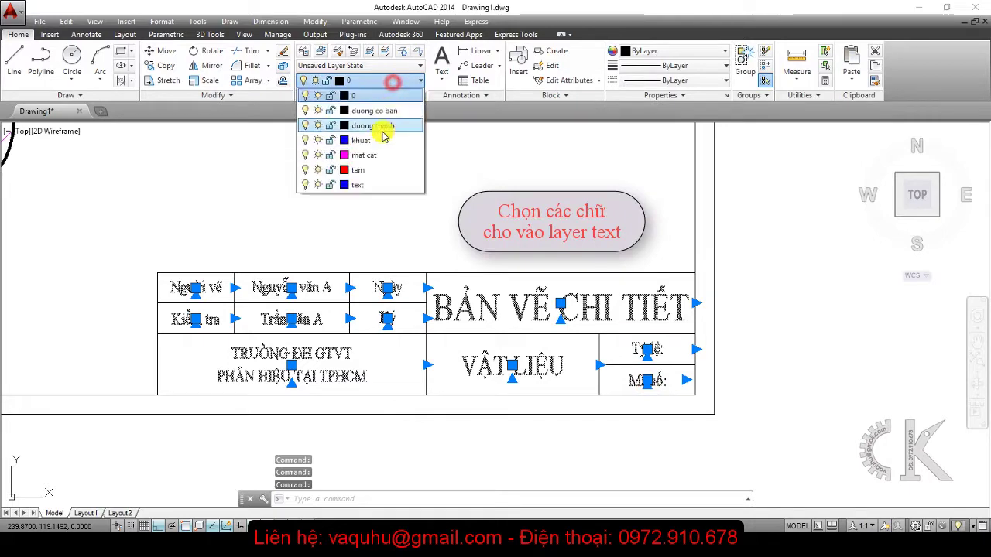
left_click(353, 185)
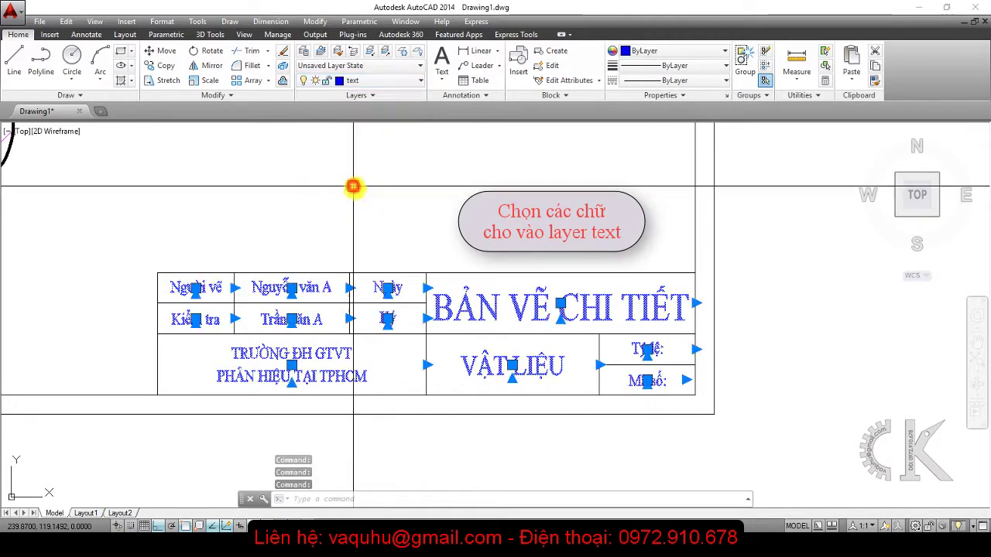
key("Escape")
key("Escape")
scroll(427, 244, "down", 2)
scroll(427, 244, "down", 2)
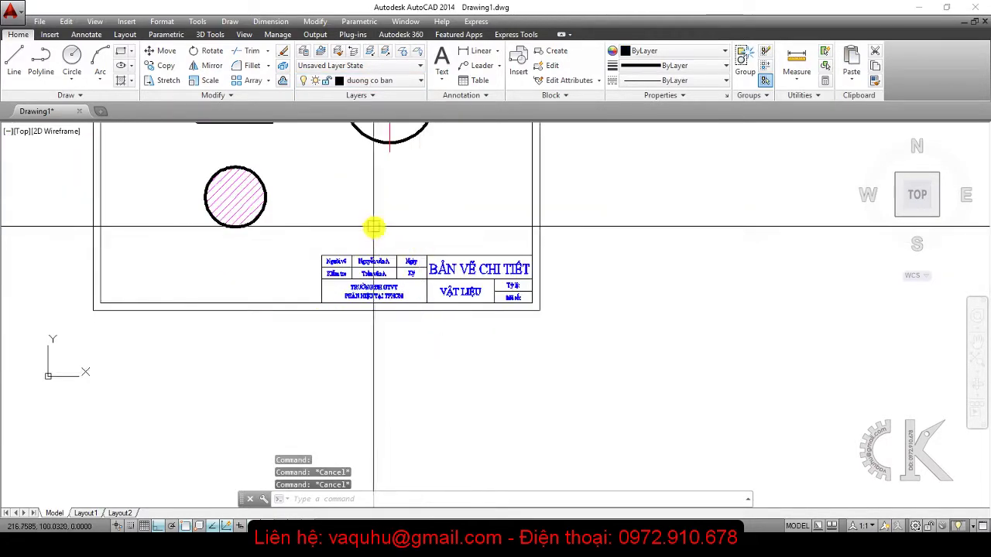
scroll(445, 316, "down", 1)
Step: Draw a horizontal line between the hatched circle's left and right quadrants
middle_click_drag(378, 248, 436, 307)
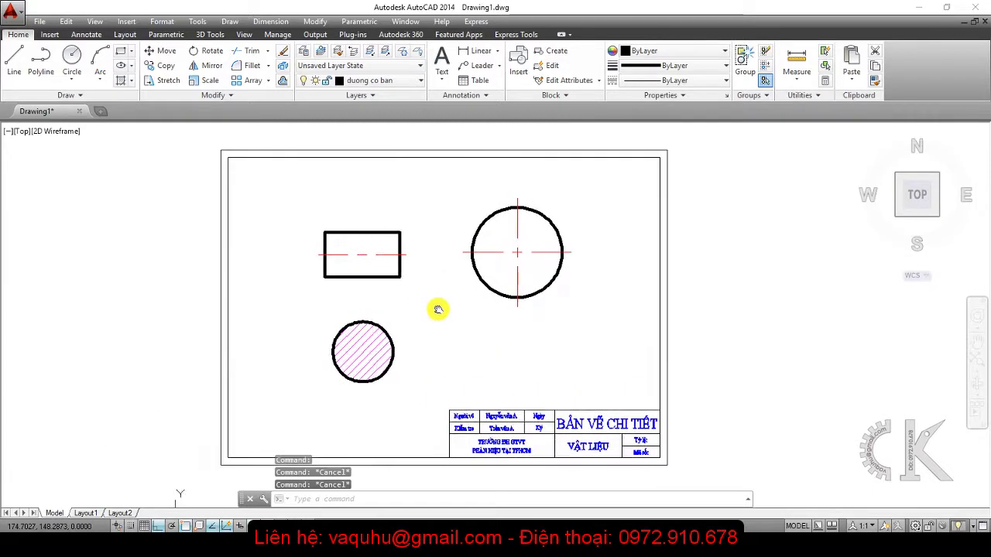
scroll(356, 370, "up", 3)
scroll(359, 338, "down", 2)
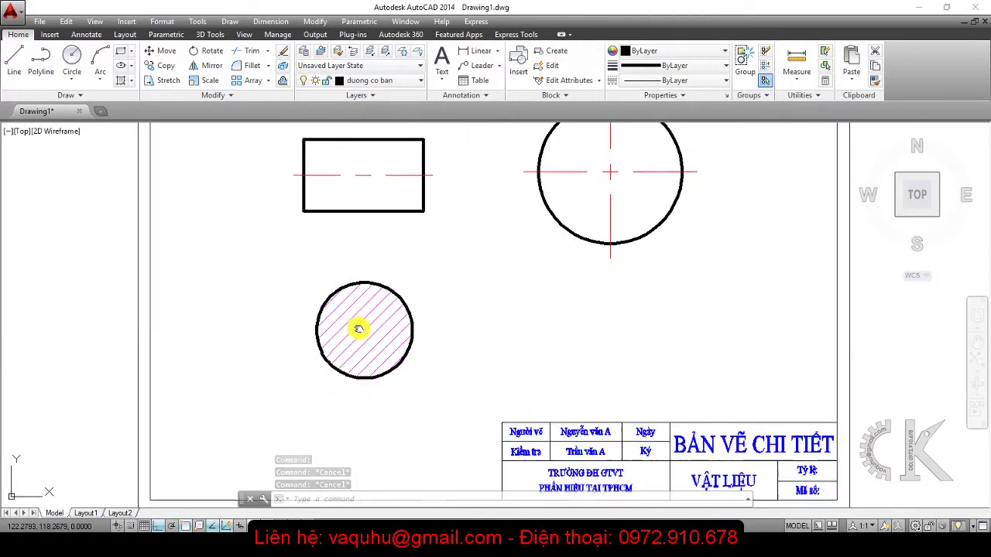
middle_click_drag(356, 328, 363, 299)
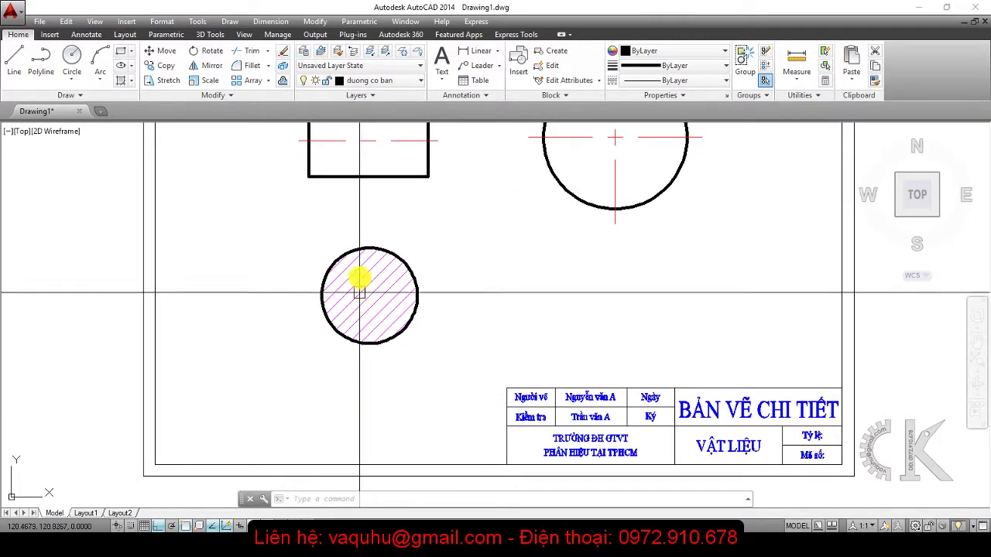
type("l")
key("Return")
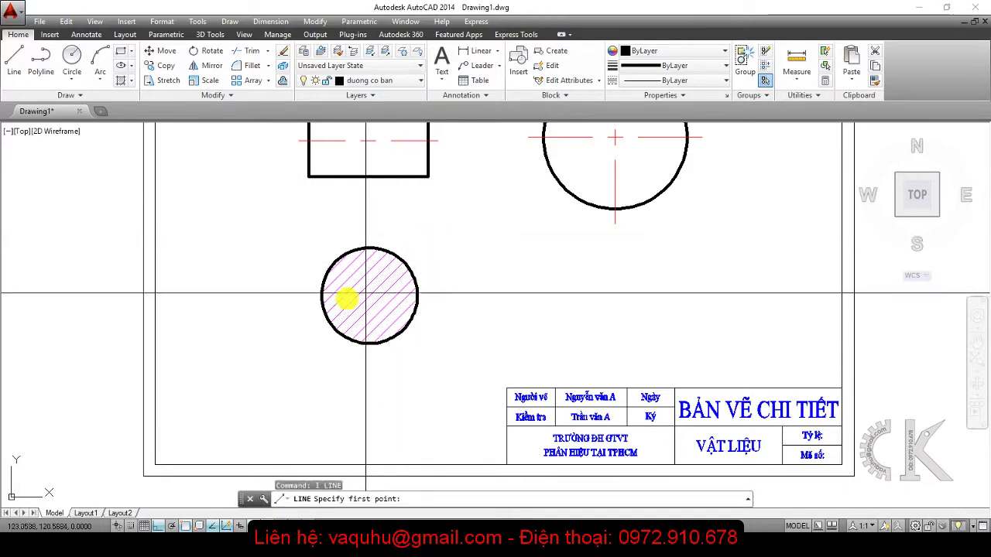
left_click(321, 296)
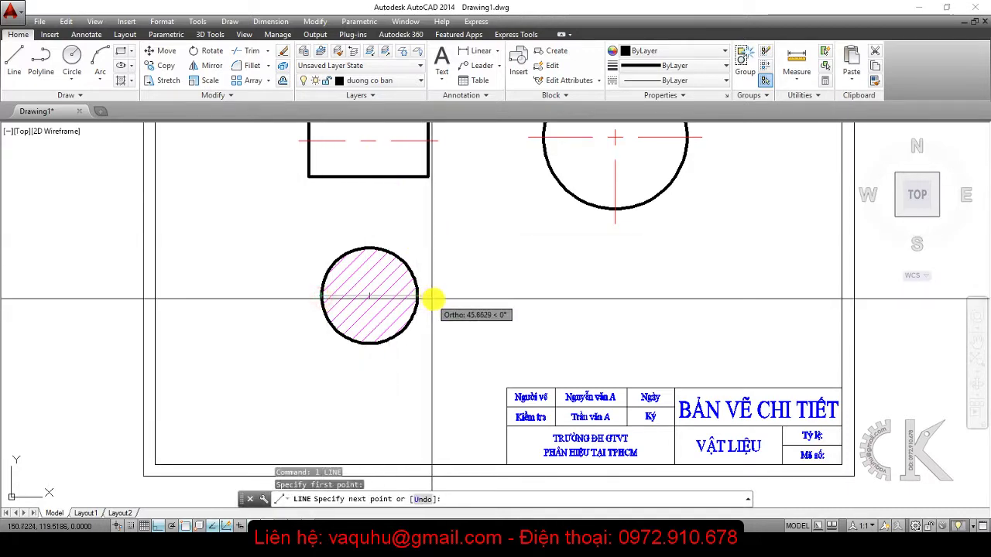
left_click(418, 297)
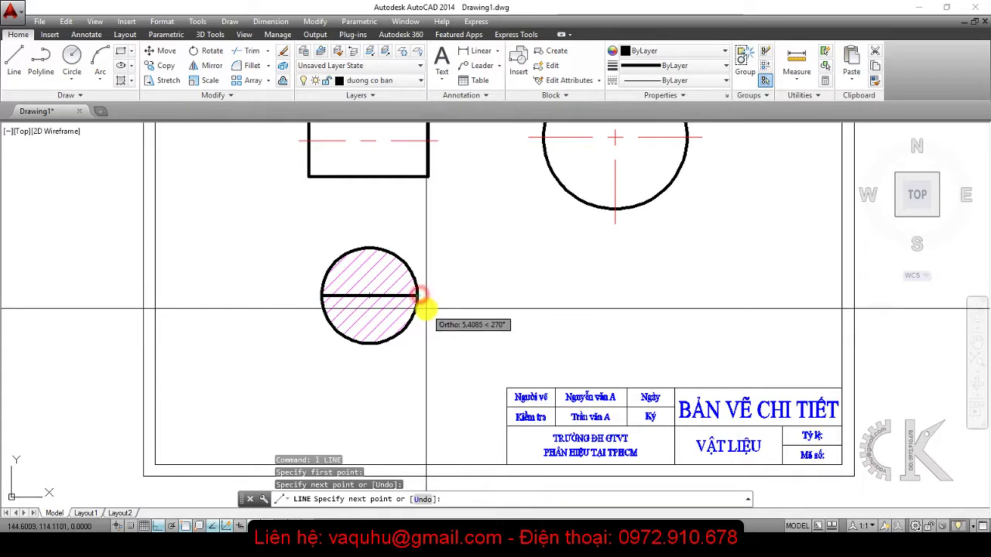
key("Return")
Step: Lengthen the line's right end by 6 and shift it 3 units left
left_click(402, 296)
left_click(417, 296)
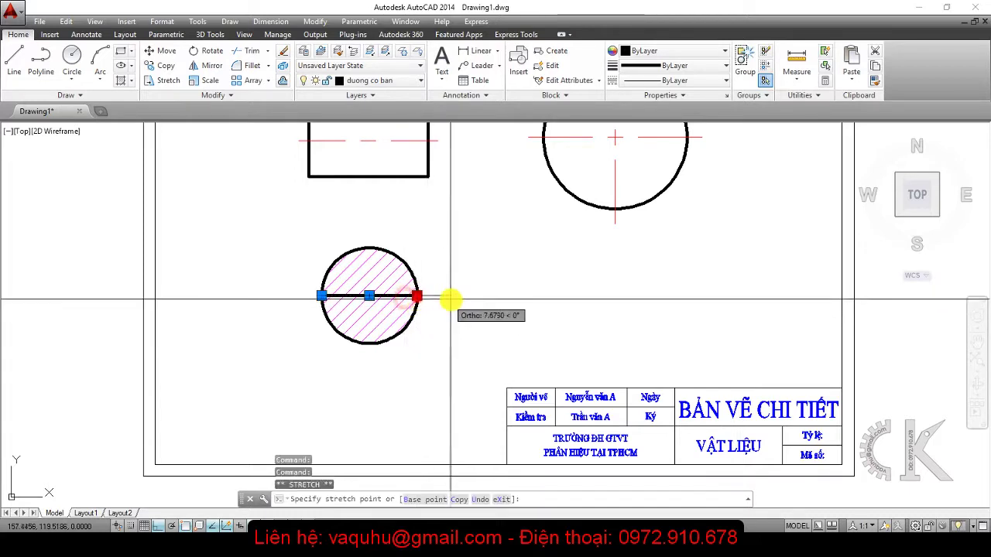
type("6")
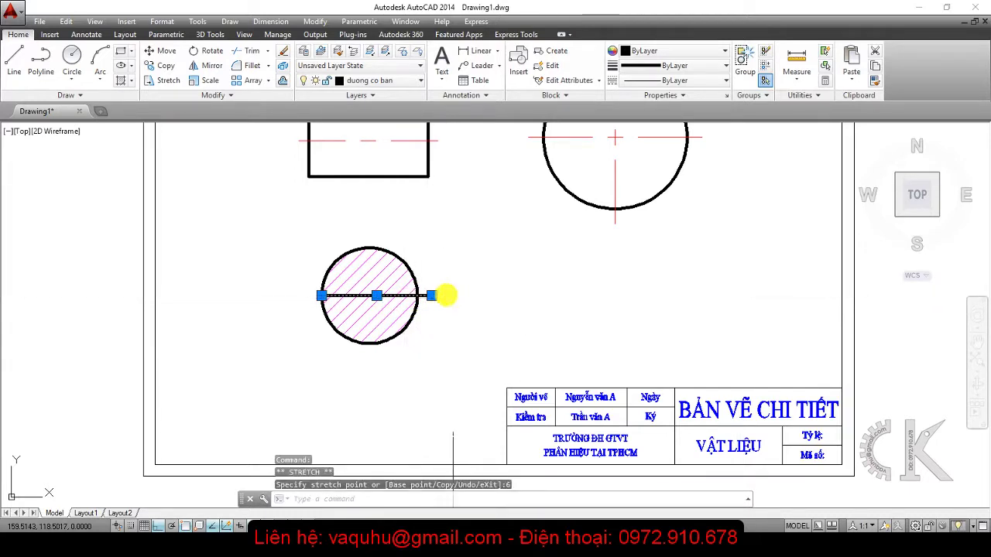
left_click(376, 294)
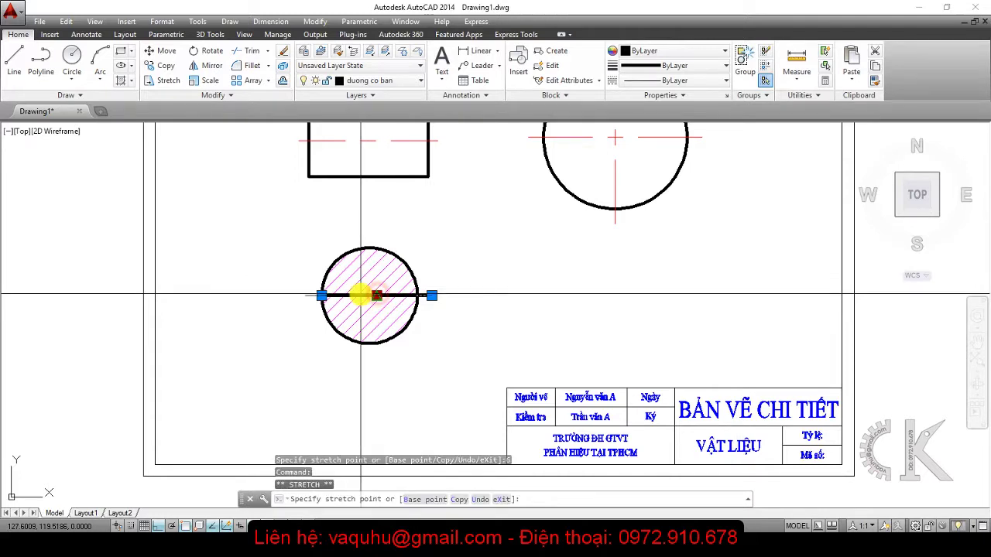
type("3")
key("Return")
Step: Rotate-copy the line 90° about its midpoint to add a vertical centre line
left_click(370, 294)
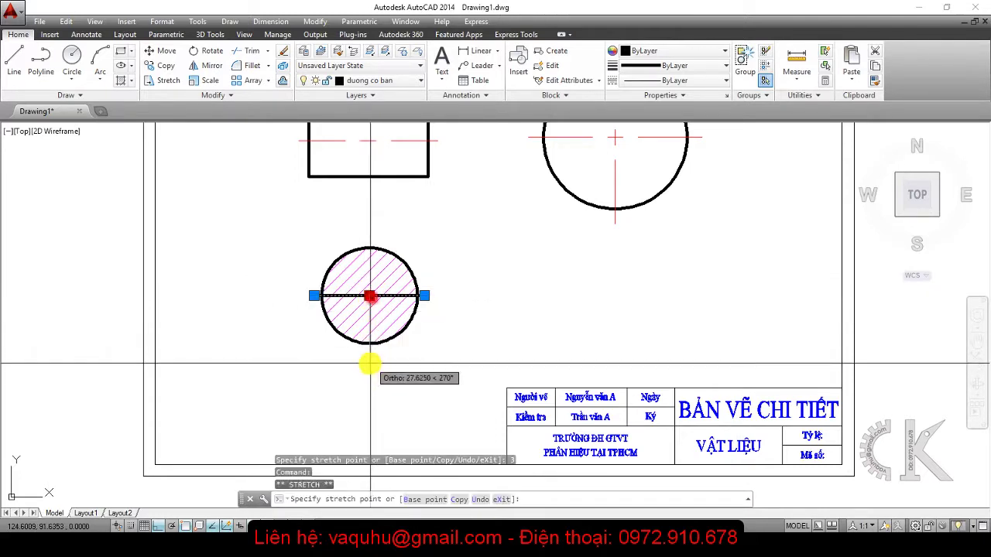
key("space")
key("space")
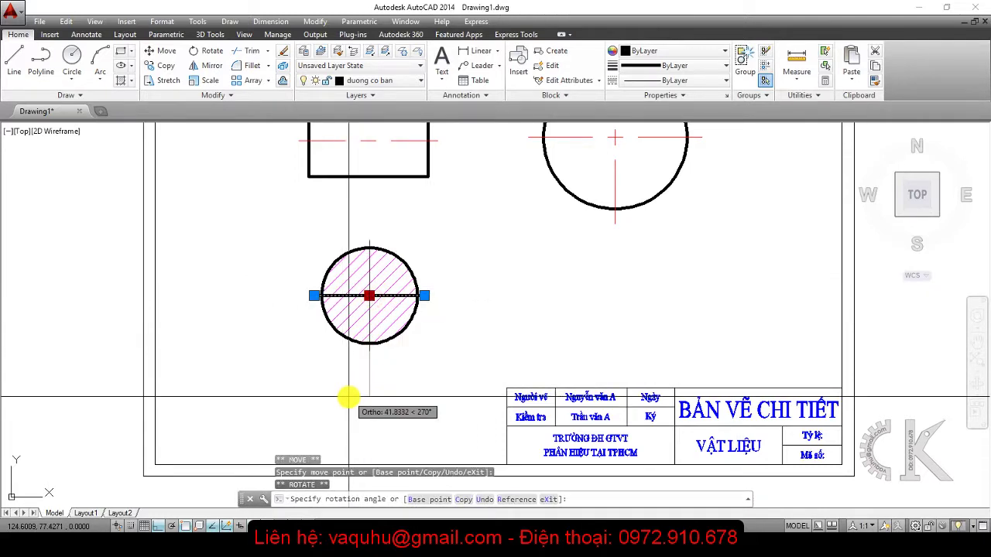
left_click(348, 396)
key("Escape")
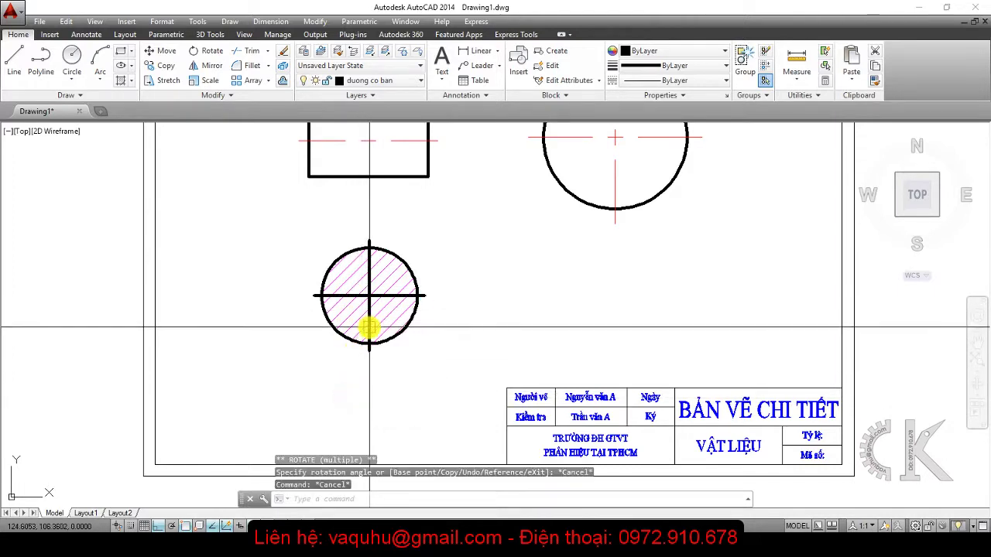
Step: Put both of the hatched circle's centre lines on the tam layer
left_click(336, 294)
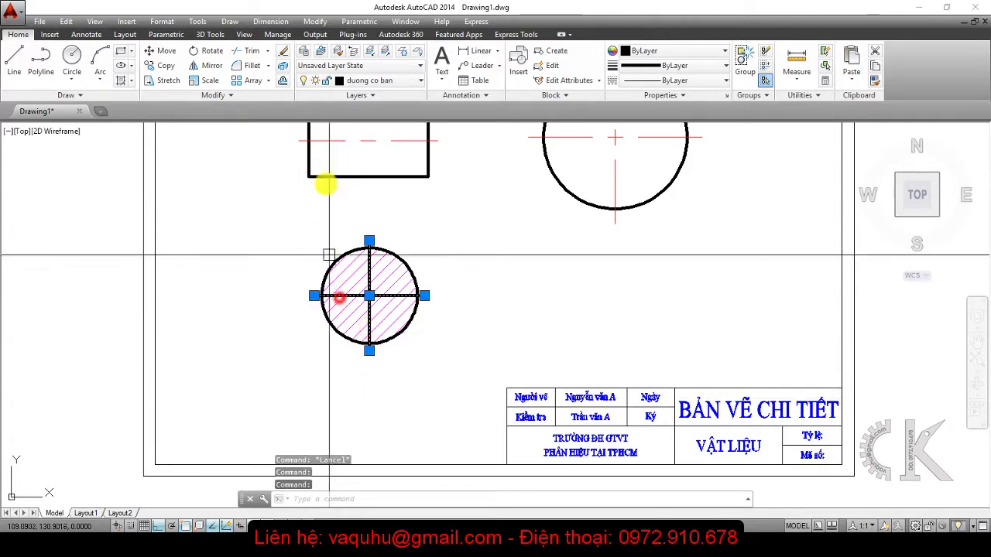
left_click(382, 82)
left_click(362, 169)
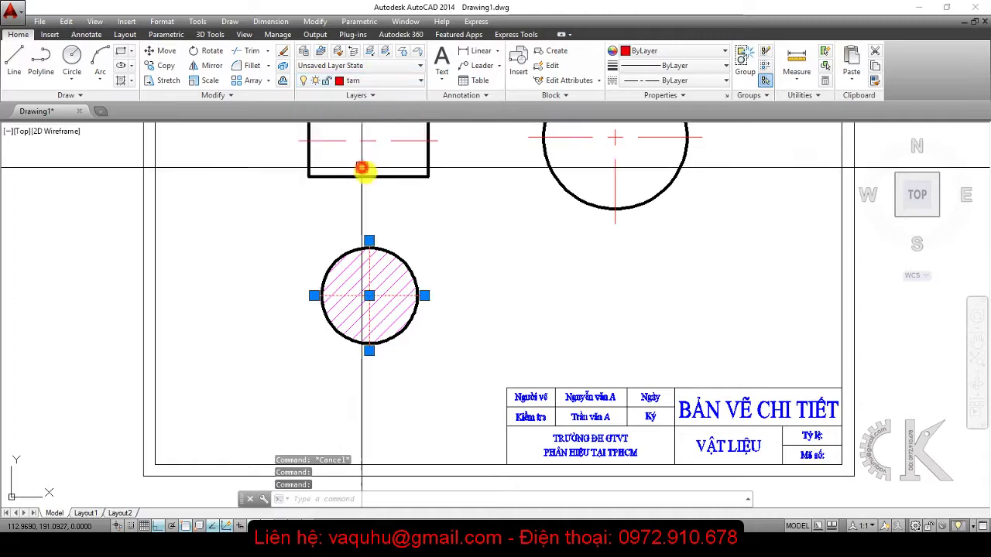
key("Escape")
key("Escape")
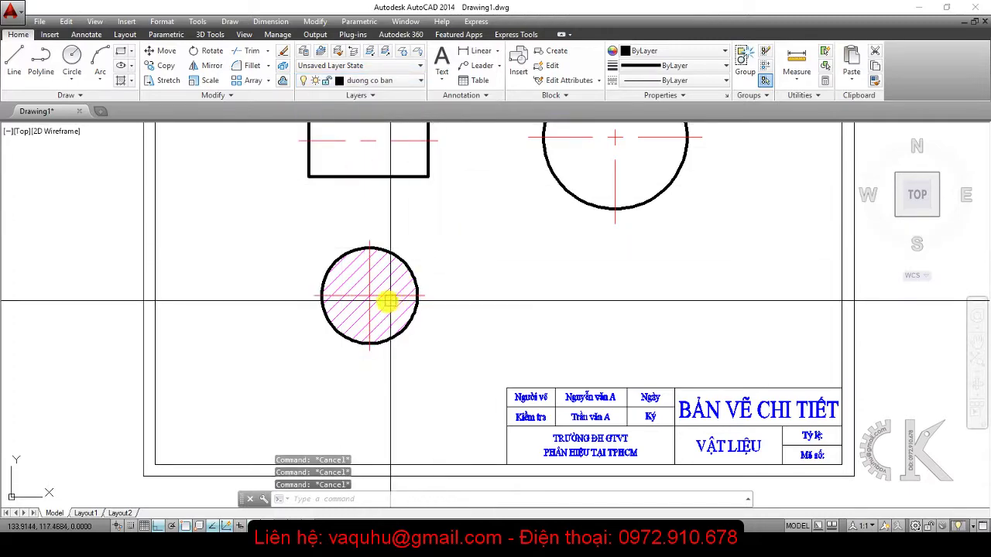
scroll(383, 301, "up", 2)
scroll(371, 297, "up", 2)
scroll(363, 288, "up", 2)
scroll(360, 285, "down", 4)
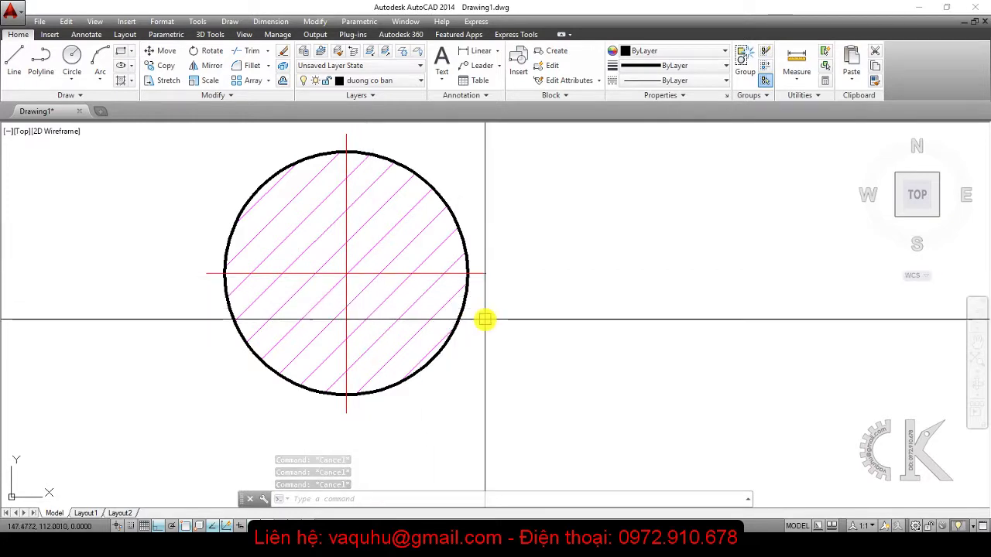
scroll(480, 321, "down", 2)
middle_click_drag(480, 227, 467, 276)
scroll(511, 253, "down", 3)
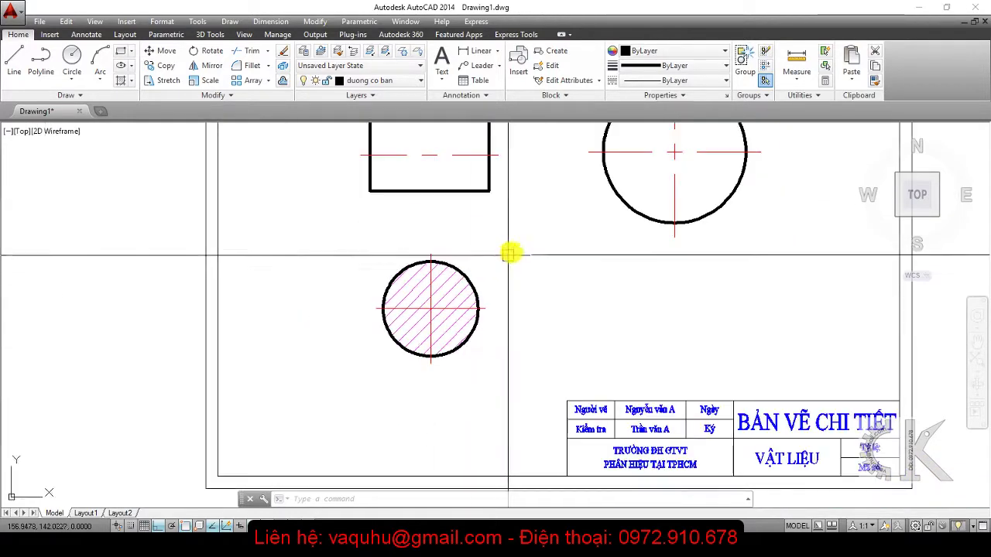
scroll(511, 243, "down", 1)
scroll(524, 217, "down", 1)
scroll(467, 305, "up", 1)
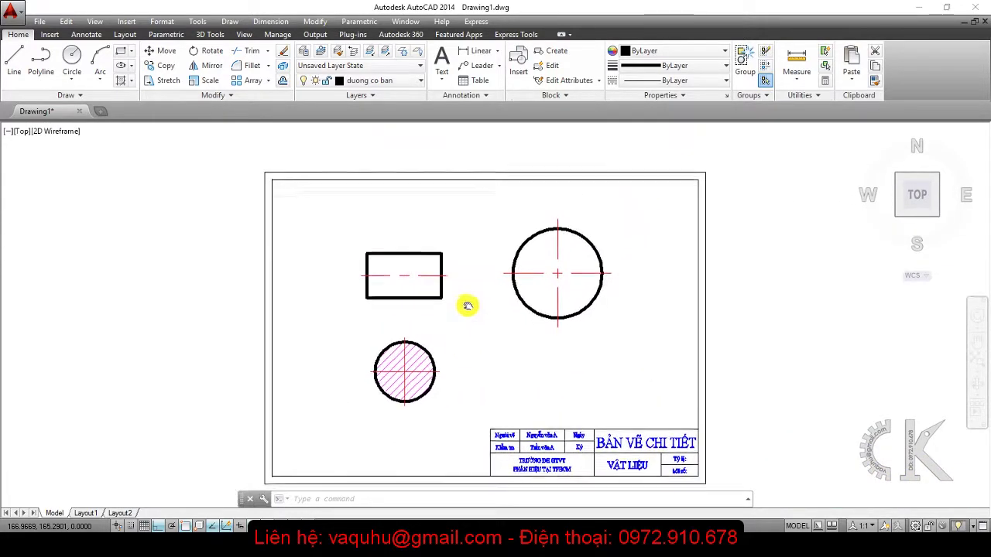
scroll(462, 303, "up", 1)
middle_click_drag(464, 295, 472, 245)
left_click(419, 81)
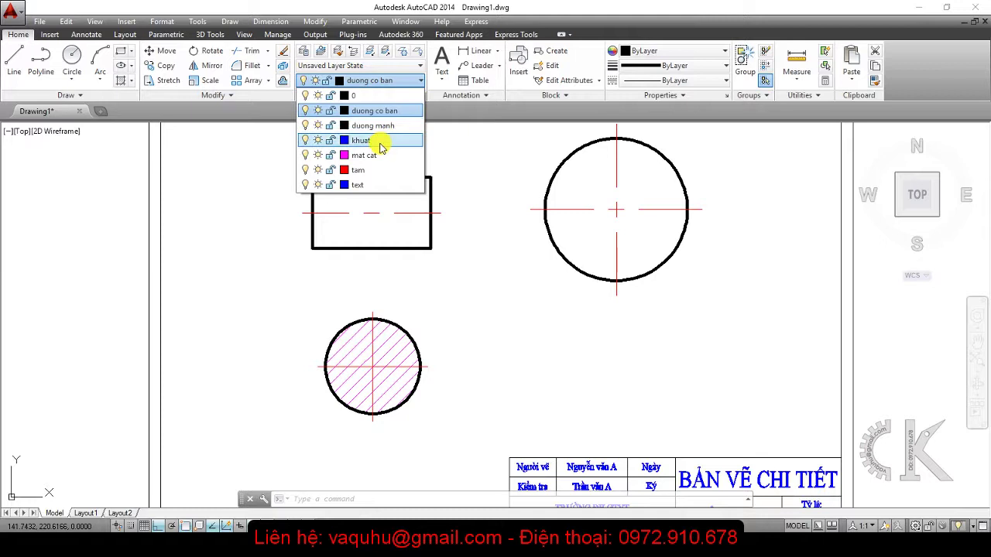
key("Escape")
key("Escape")
key("Escape")
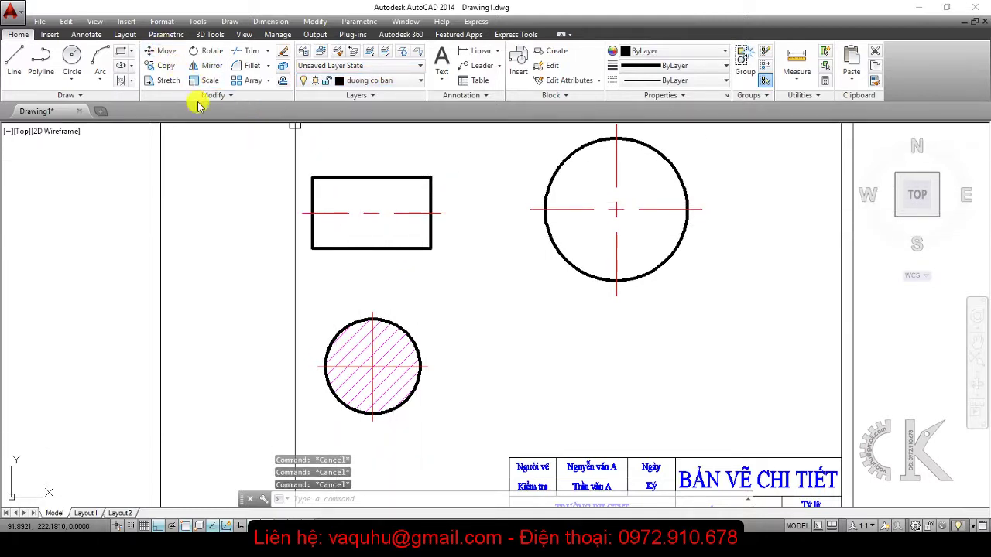
Step: Draw a vertical line from the rectangle's top midpoint down to its bottom edge
type("l")
key("Return")
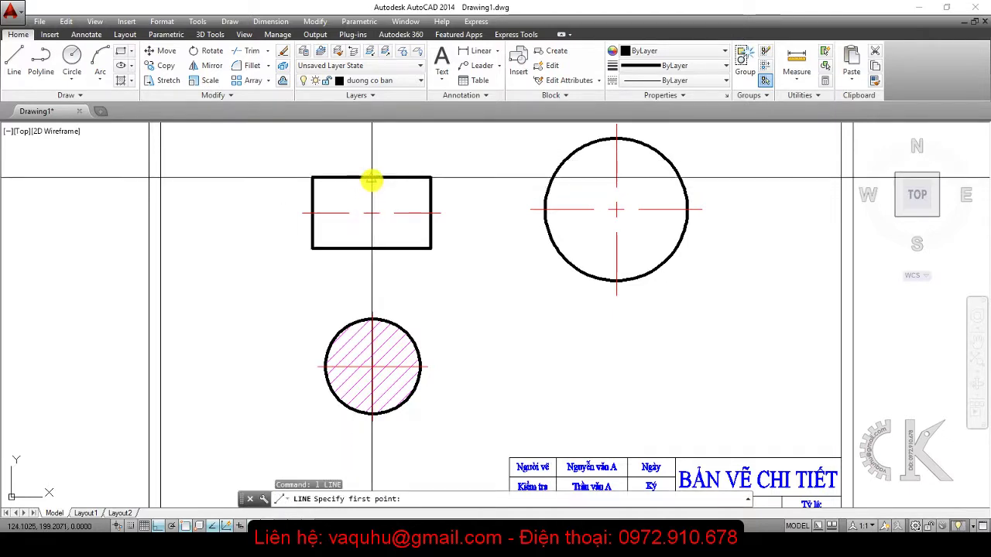
left_click(371, 177)
left_click(371, 248)
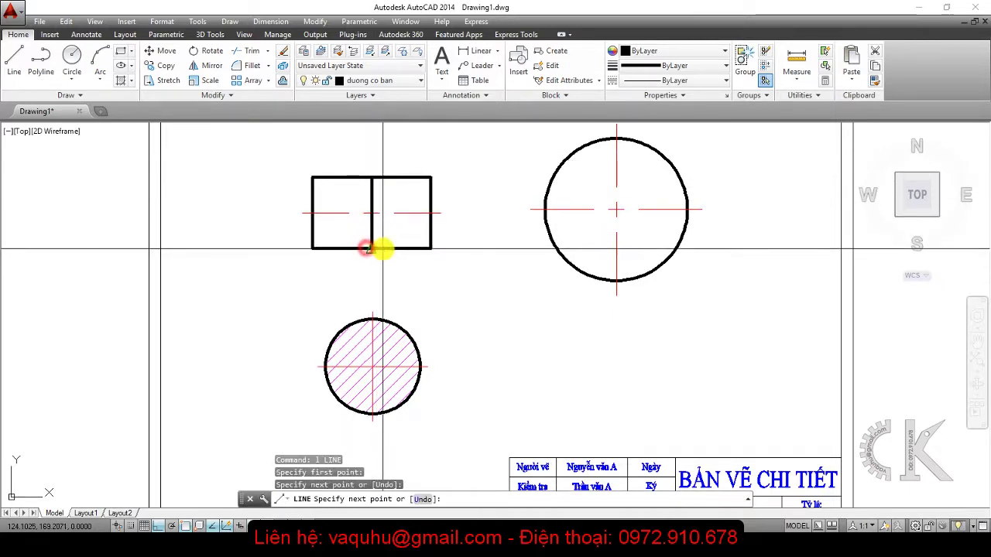
key("Escape")
Step: Put the vertical line on the khuat hidden-line layer
left_click(372, 230)
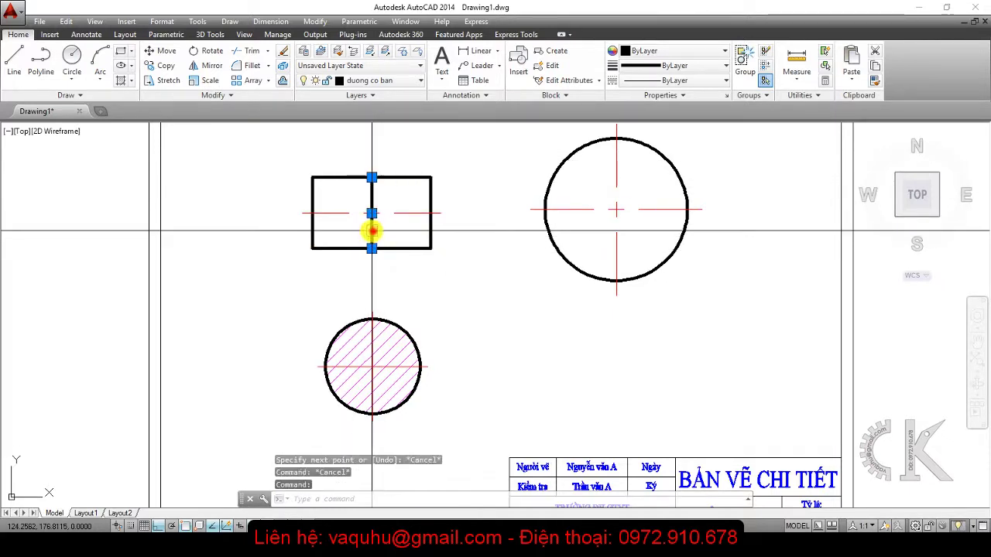
left_click(377, 81)
left_click(356, 143)
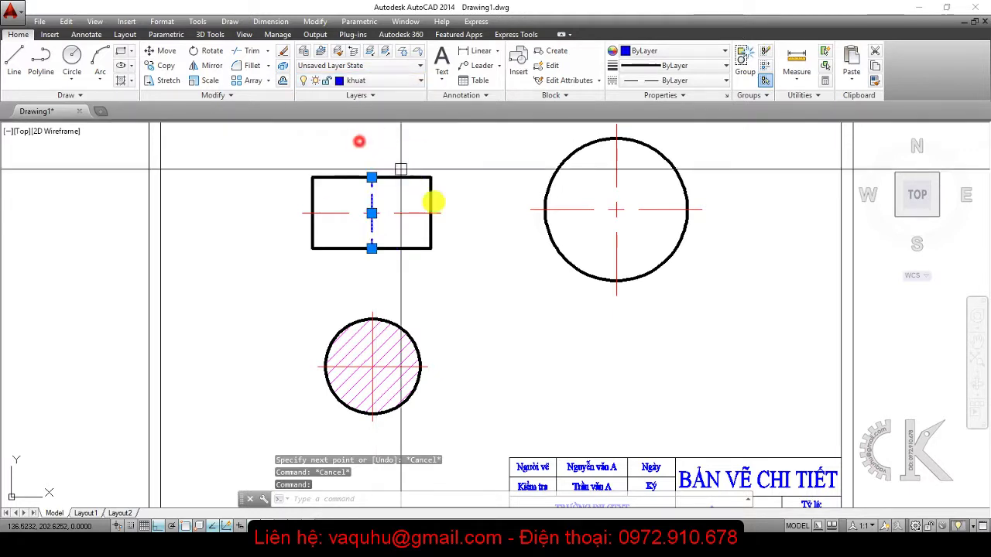
key("Escape")
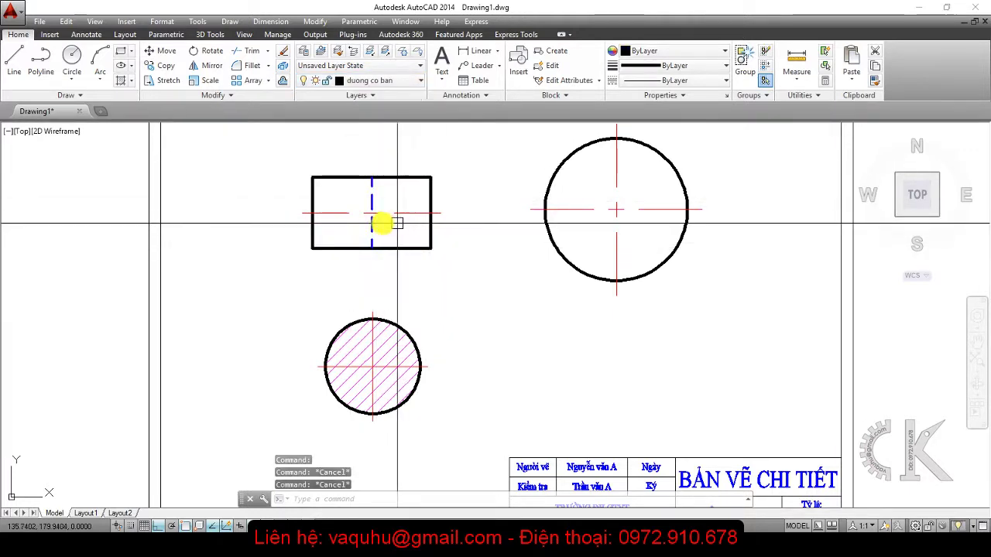
scroll(397, 224, "up", 4)
scroll(394, 228, "down", 4)
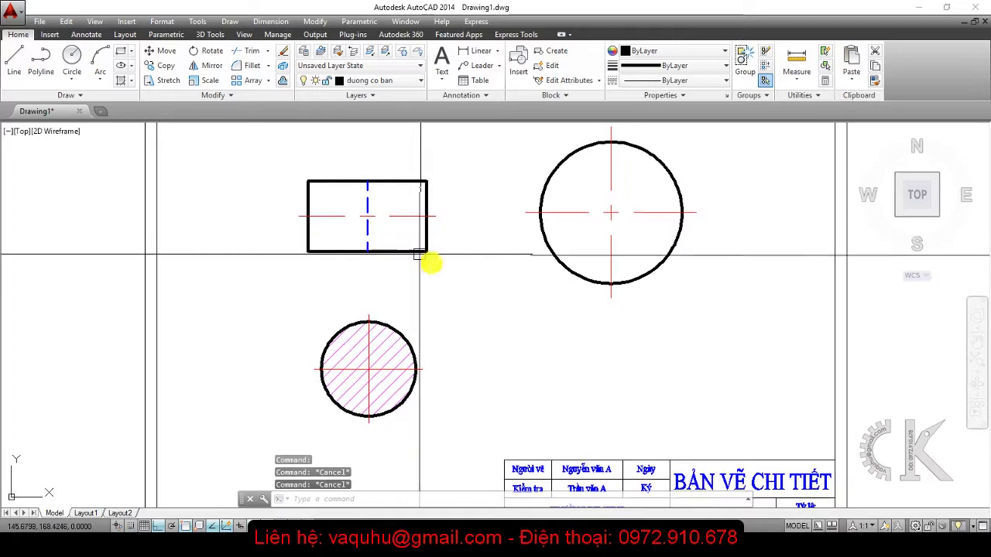
scroll(492, 294, "down", 2)
middle_click_drag(495, 329, 495, 258)
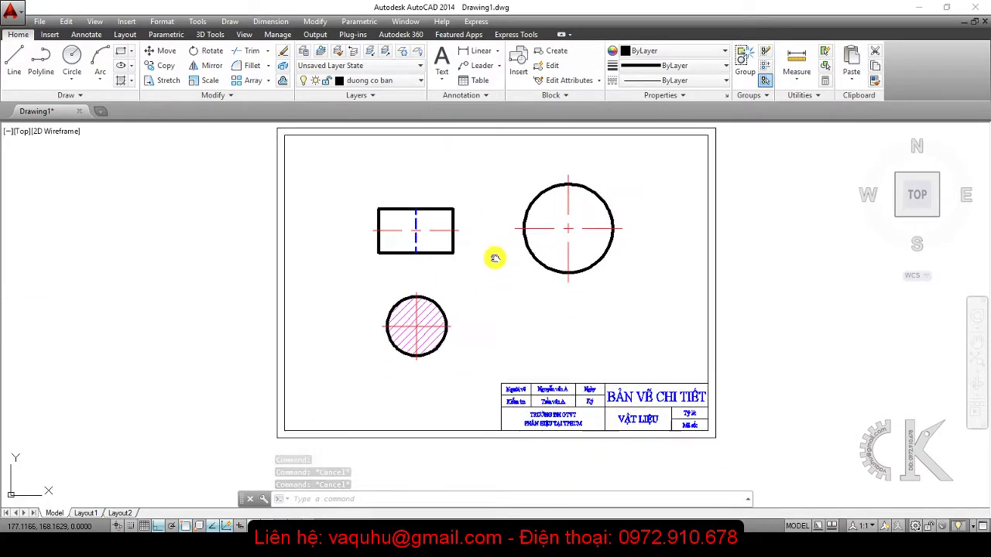
scroll(434, 271, "up", 2)
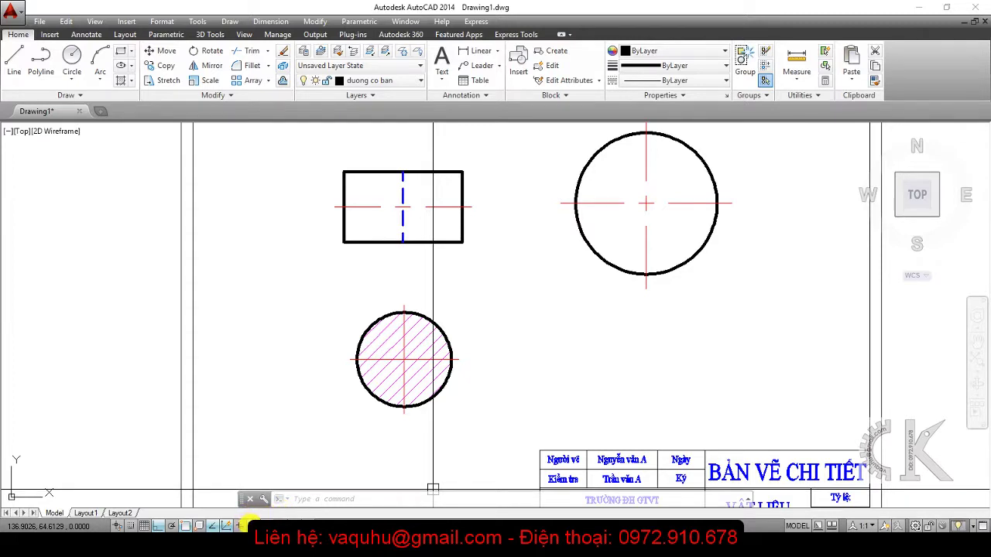
left_click(240, 526)
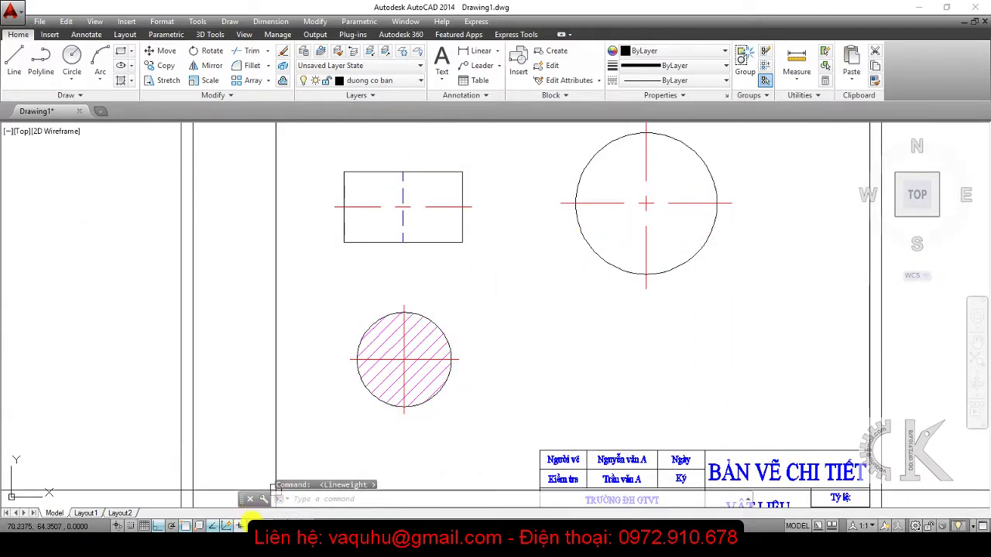
left_click(241, 526)
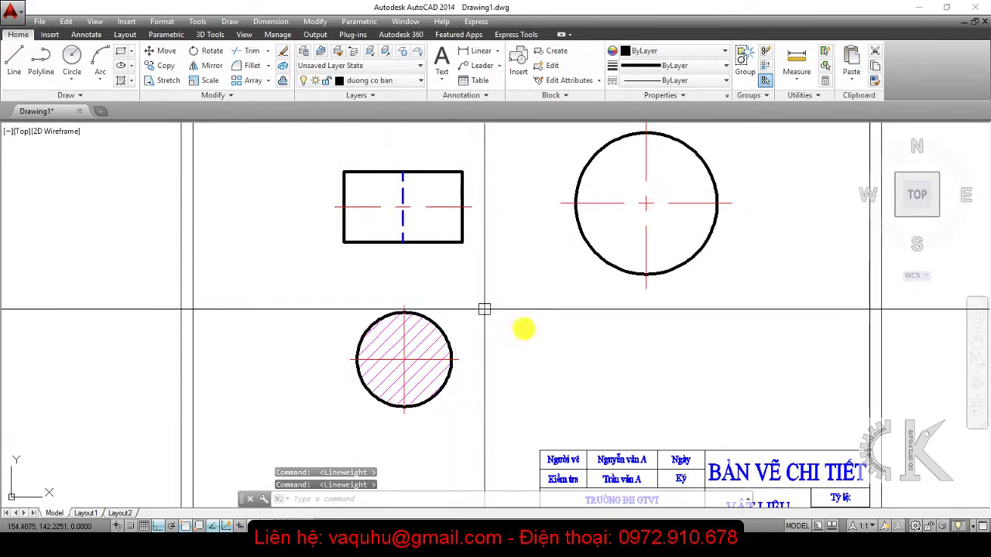
mouse_move(620, 397)
middle_mouse_down()
mouse_move(579, 328)
mouse_move(569, 329)
middle_mouse_up()
scroll(579, 328, "down", 2)
type("la")
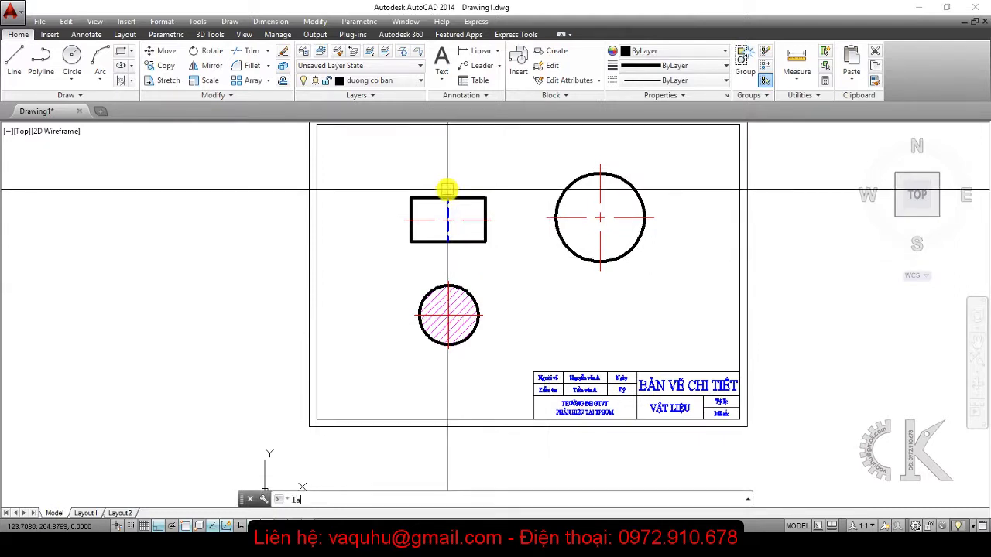
Step: In Layer Properties Manager, add a temporary Layer1 and then delete it again
key("Return")
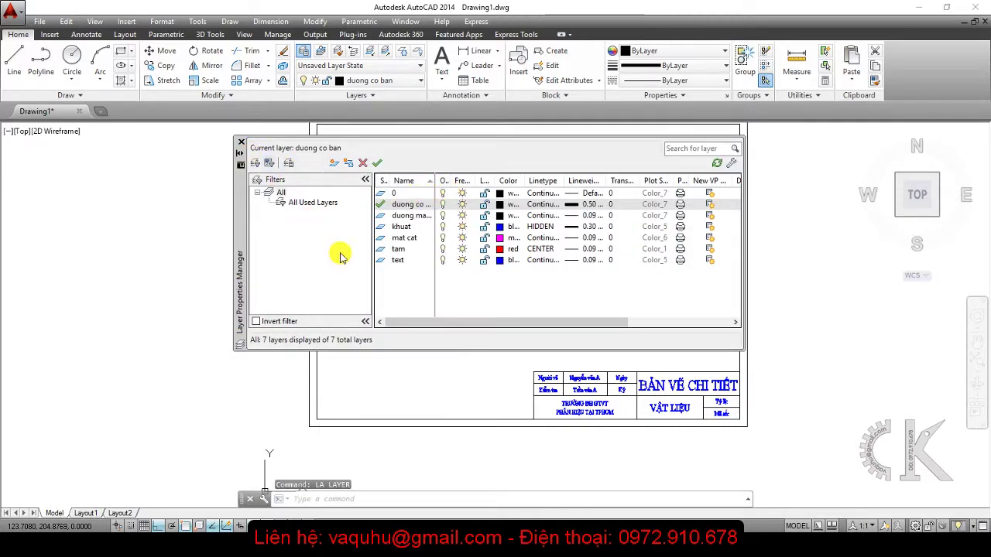
left_click(332, 164)
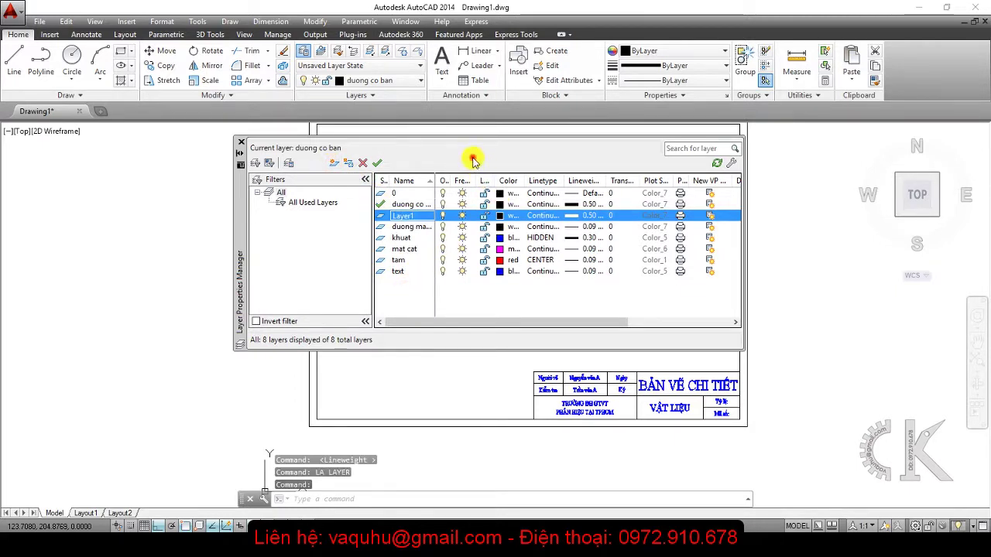
left_click(786, 292)
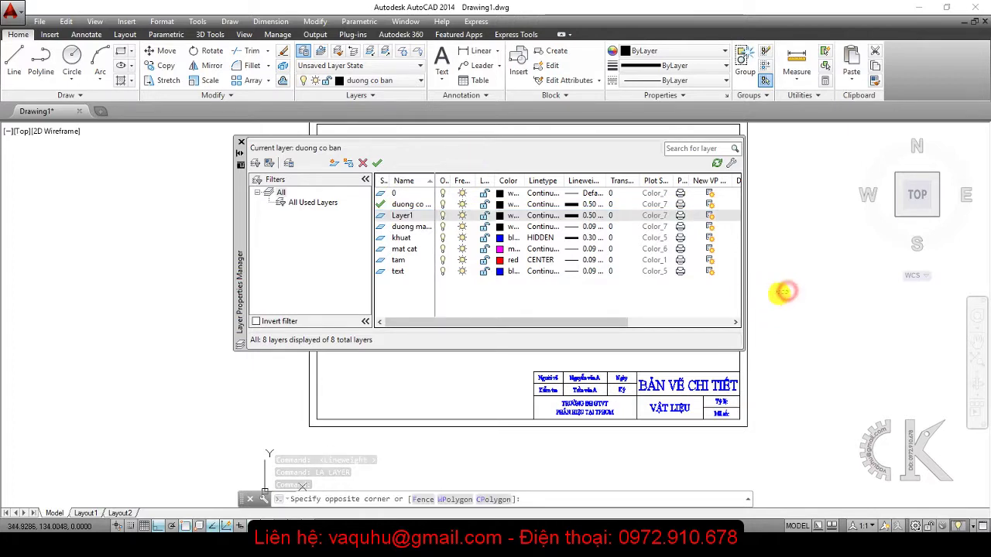
left_click(780, 292)
double_click(401, 217)
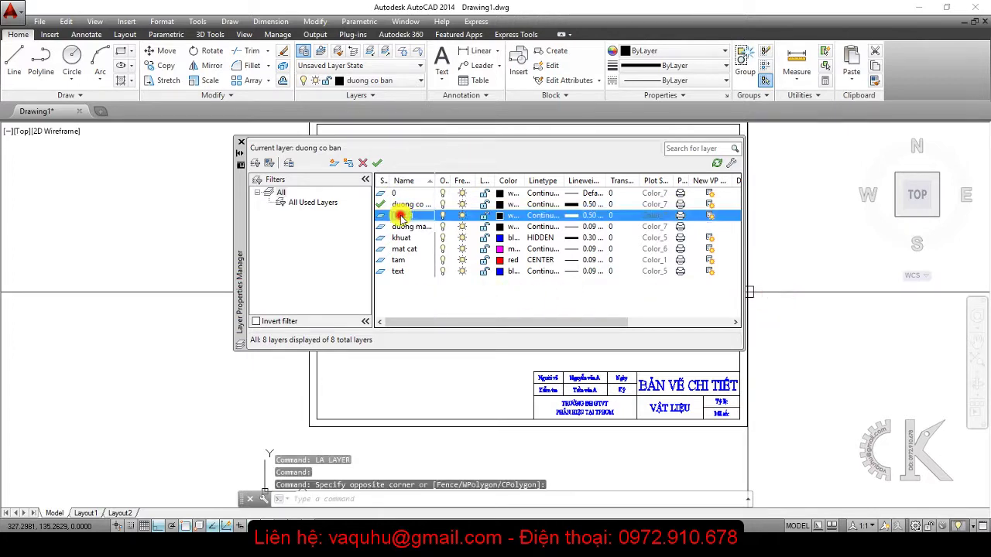
left_click(384, 219)
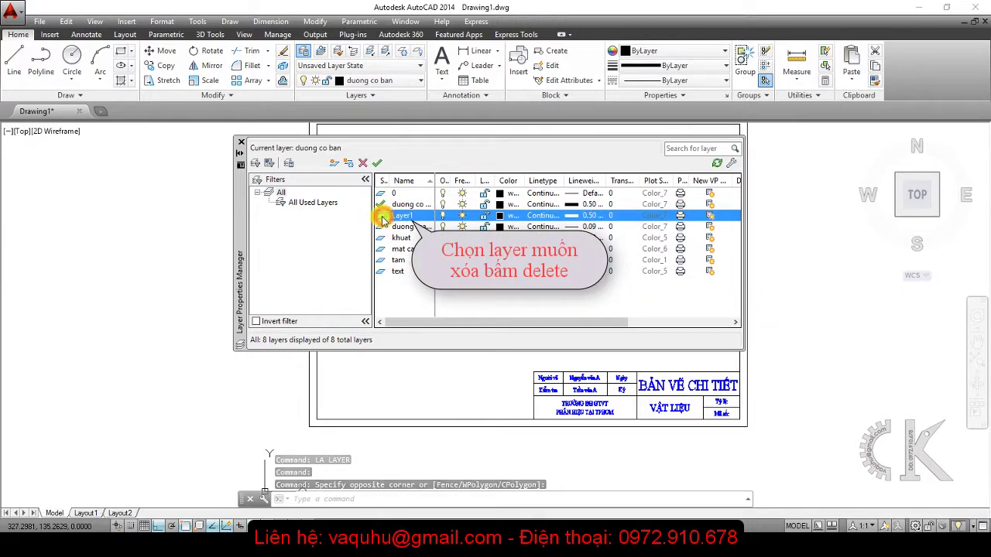
left_click(361, 162)
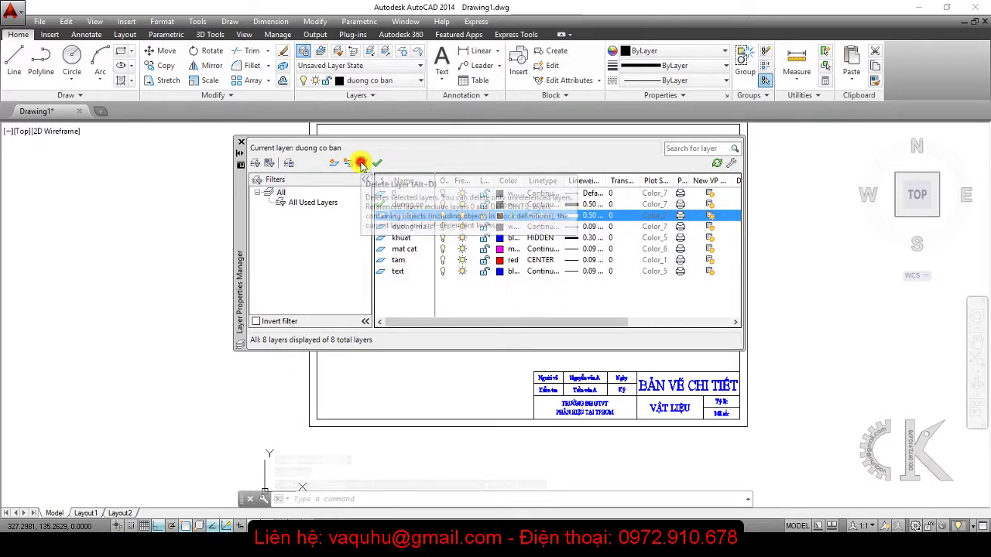
Step: Try deleting the text and mat cat layers, dismiss both 'not deleted' warnings and close the manager
left_click(402, 259)
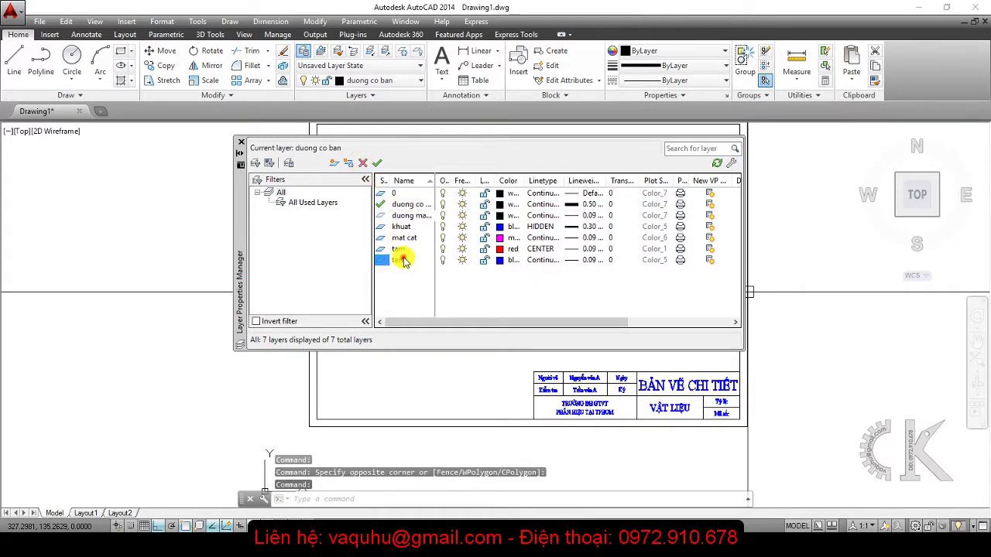
left_click(361, 164)
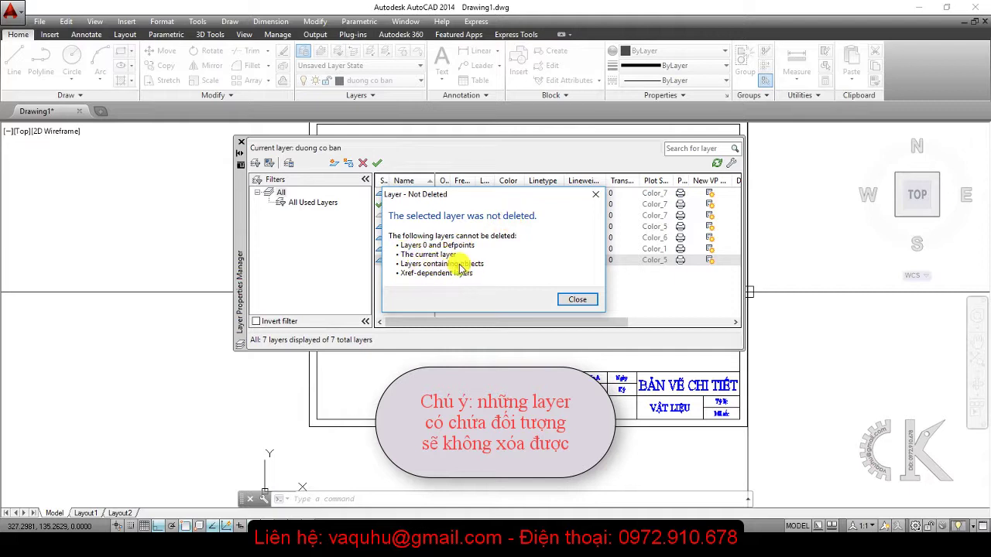
left_click(576, 299)
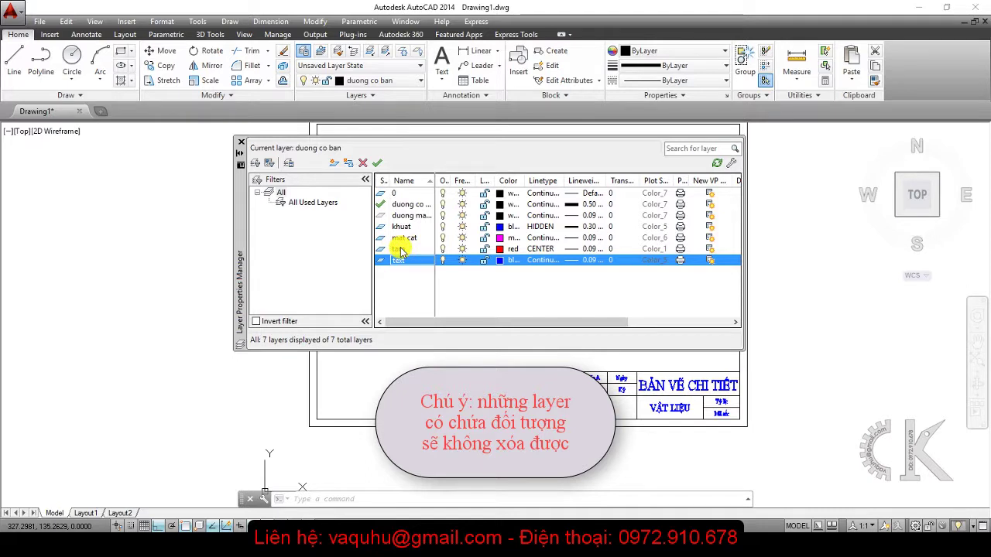
left_click(401, 239)
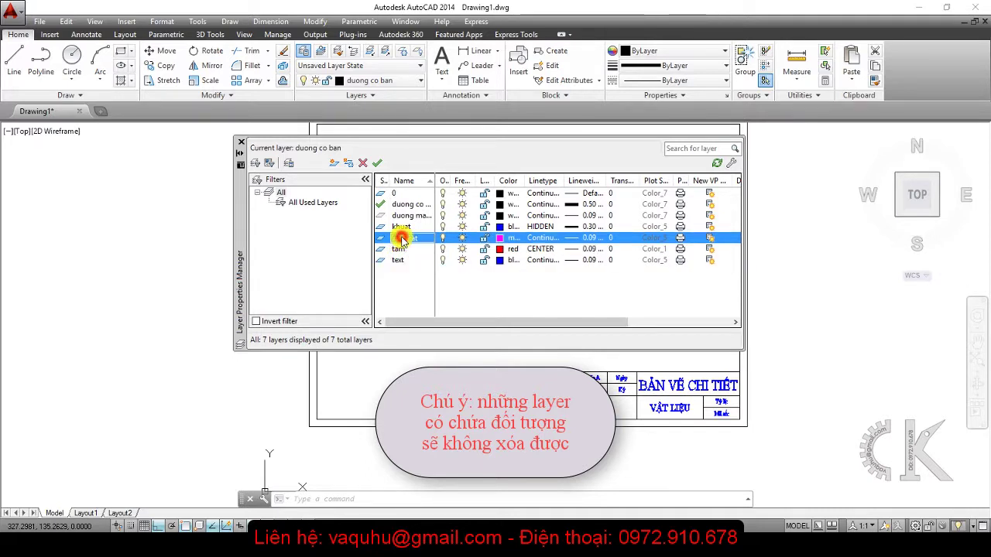
left_click(362, 163)
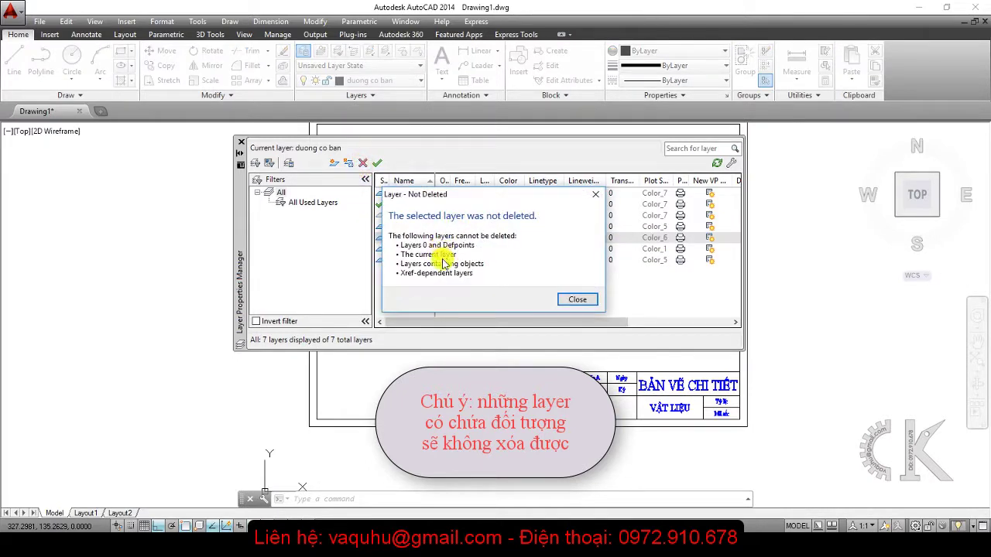
left_click(577, 300)
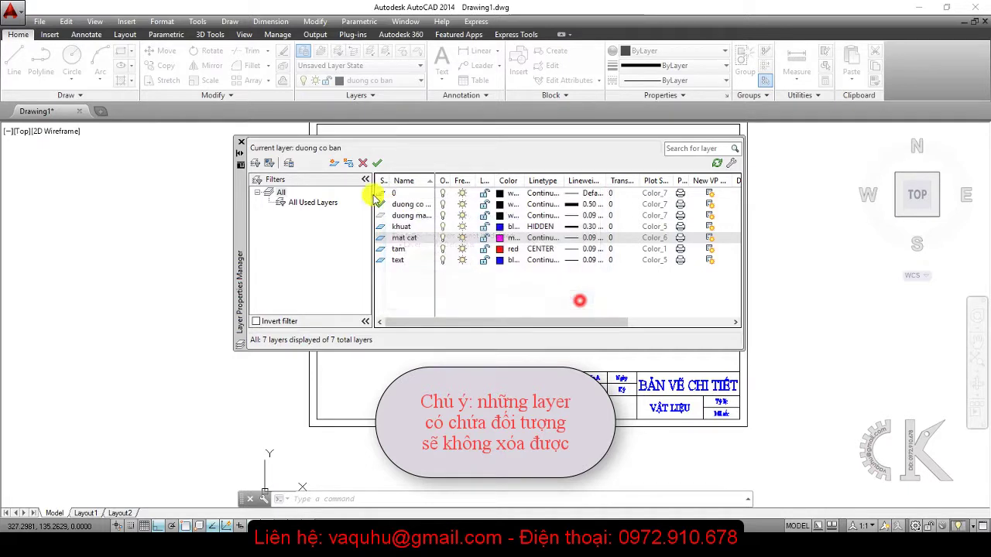
left_click(240, 145)
Step: Move the section circle's hatch onto layer 0 so it turns black
left_click(435, 326)
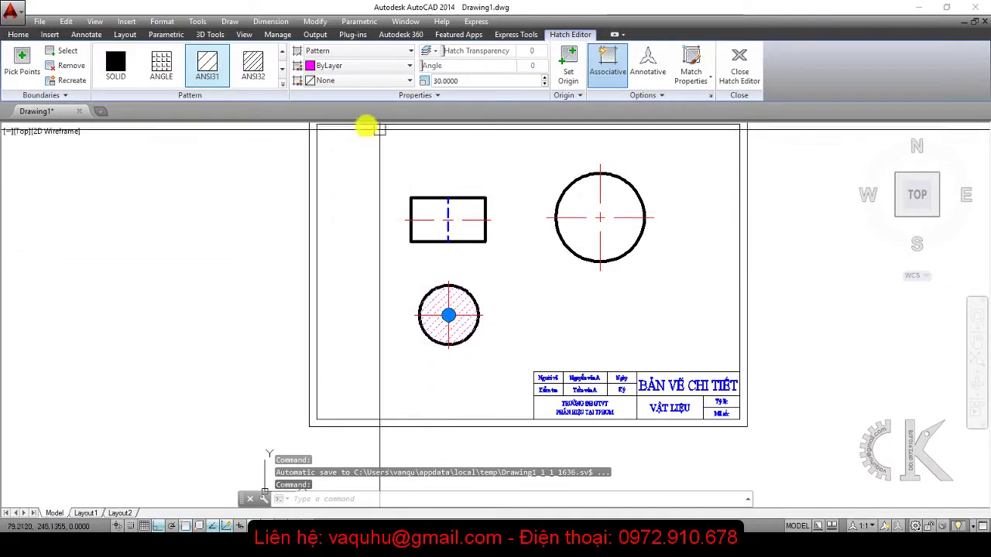
left_click(19, 34)
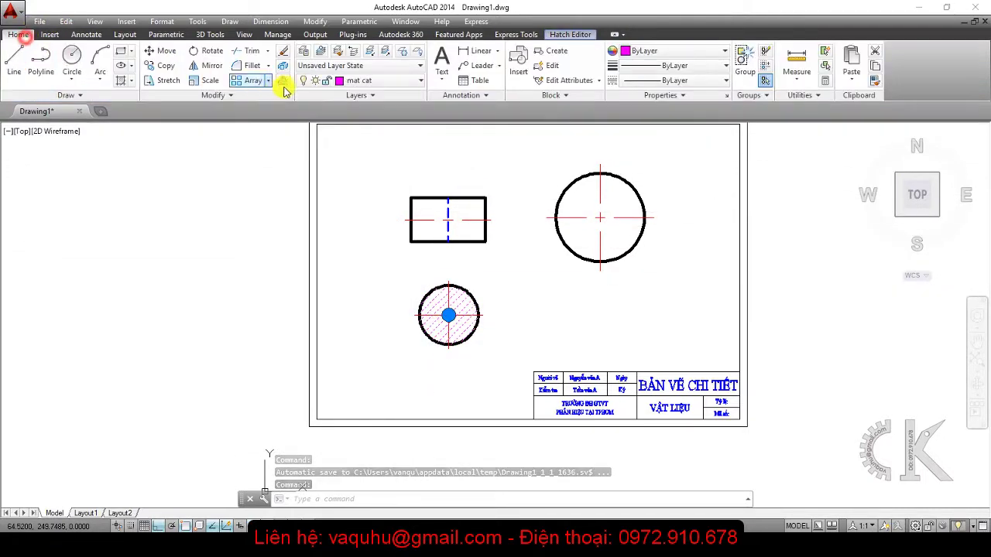
left_click(358, 82)
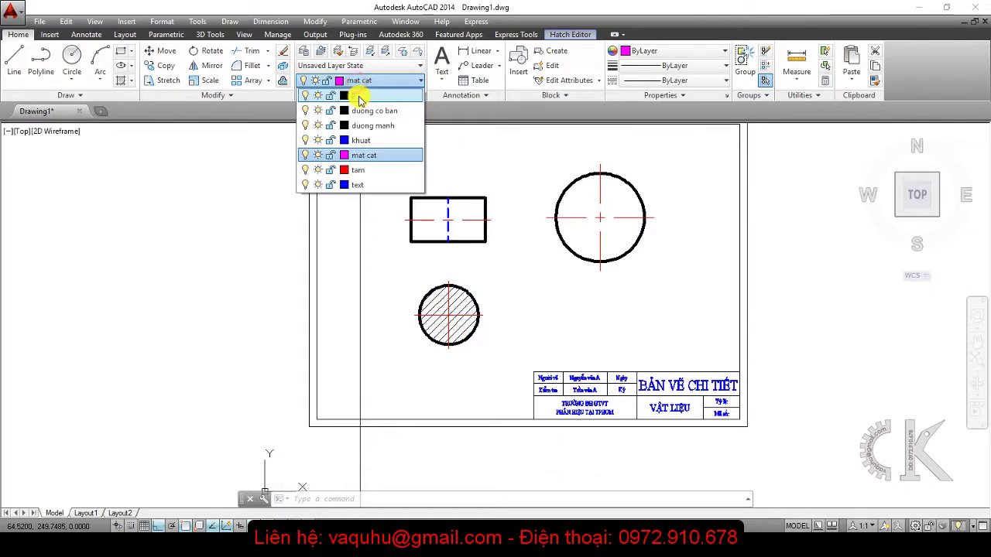
left_click(358, 97)
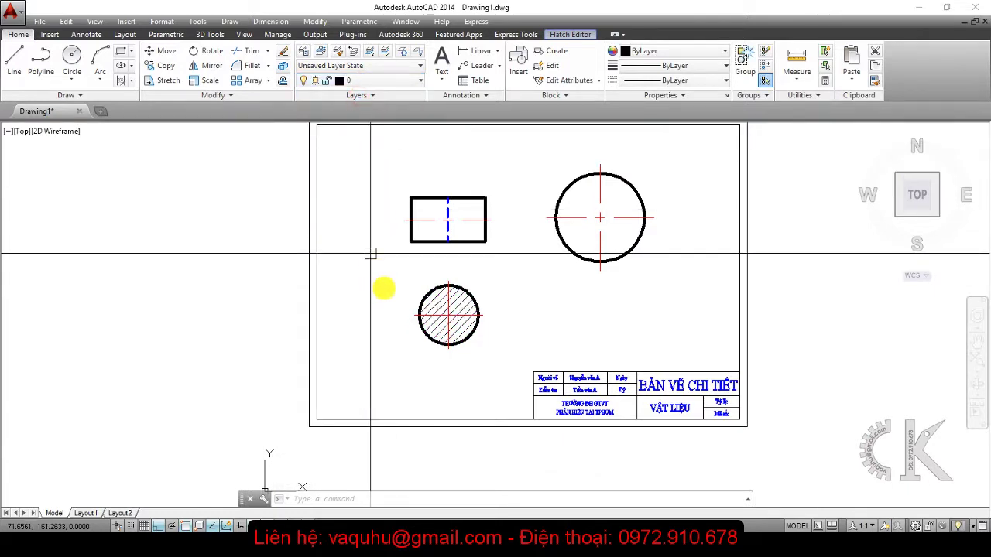
key("Escape")
key("Escape")
type("l")
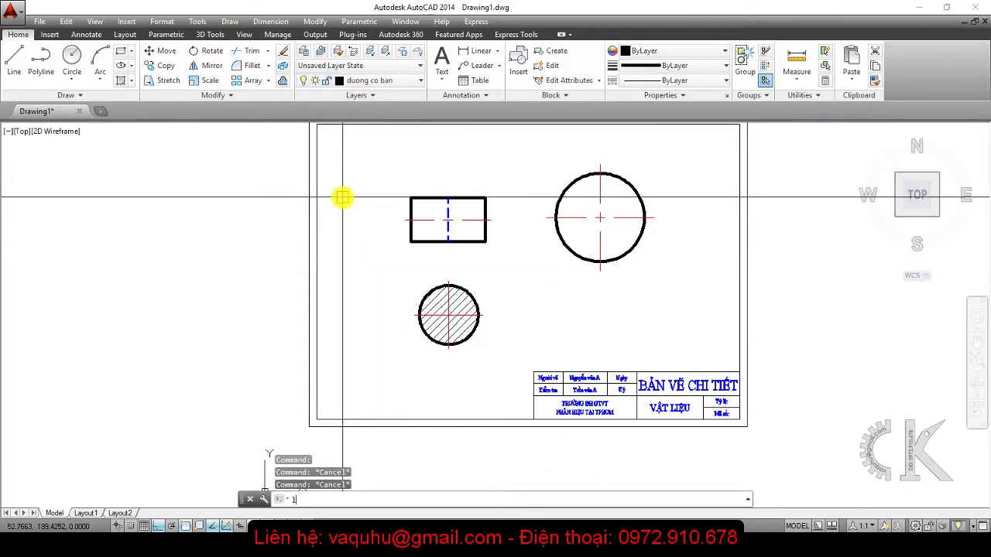
Step: Delete the now-empty mat cat layer in Layer Properties Manager, leaving six layers
type("a")
key("Return")
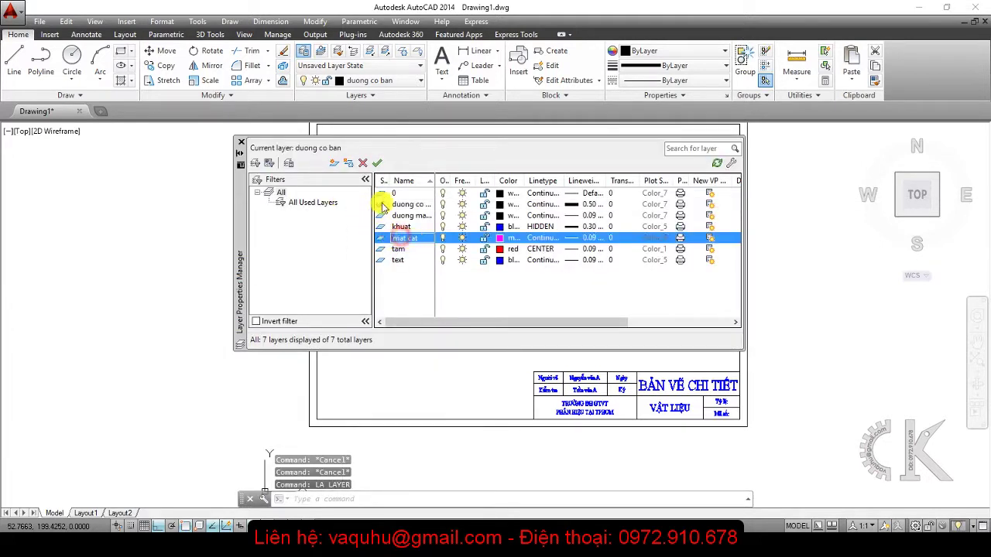
left_click(398, 239)
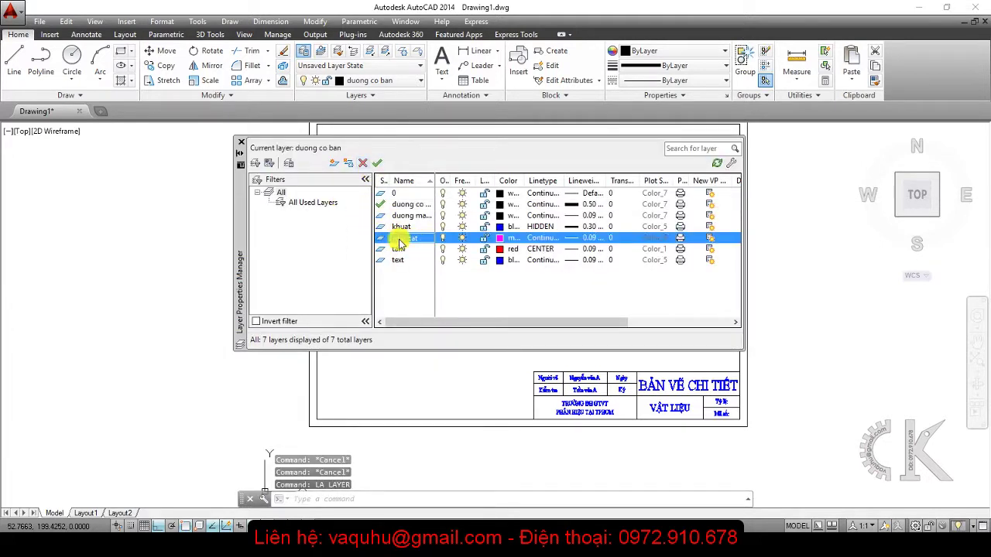
left_click(362, 163)
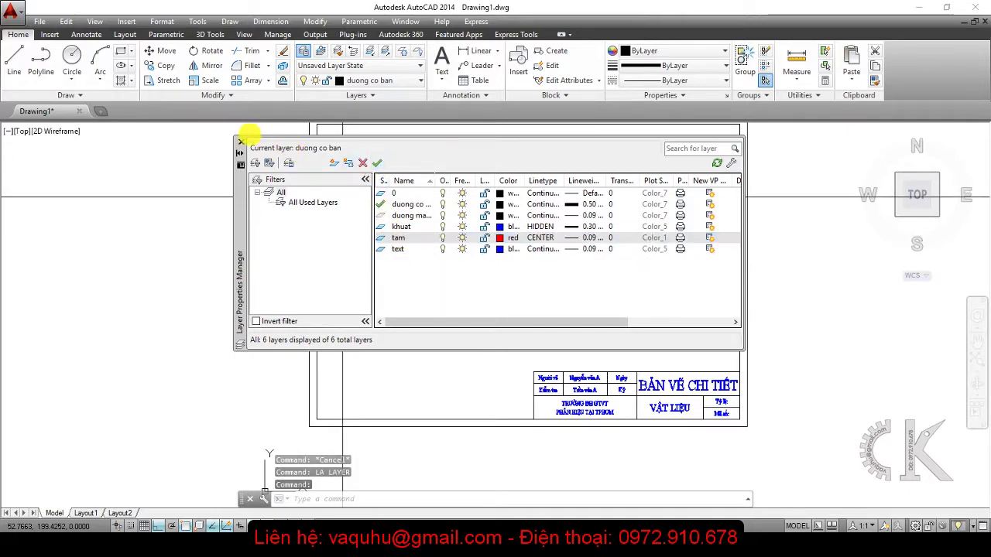
left_click(240, 151)
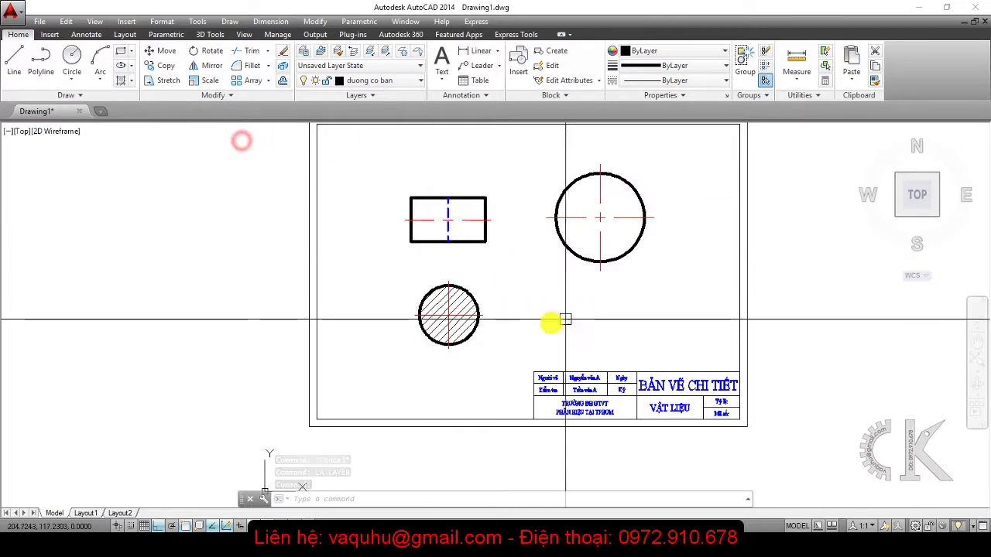
middle_click_drag(533, 304, 536, 317)
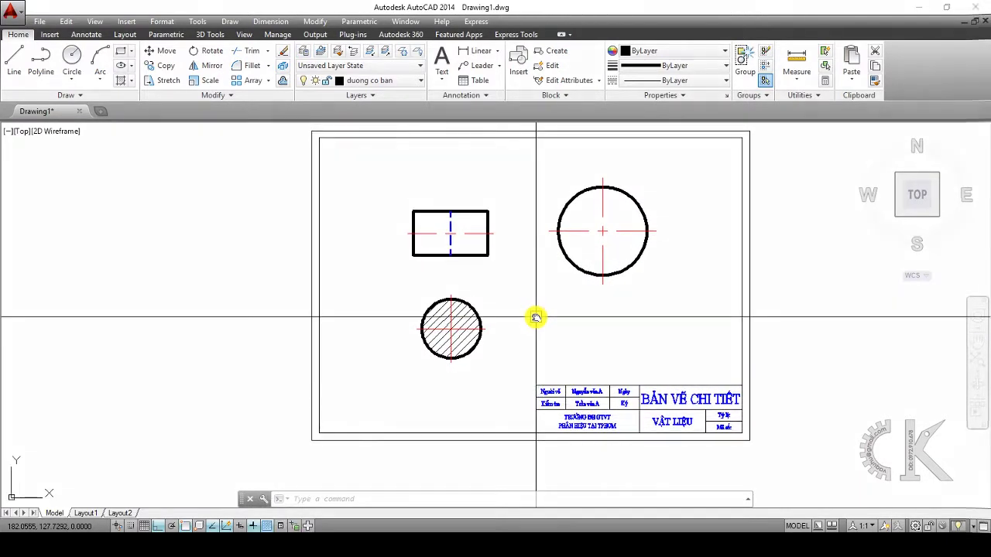